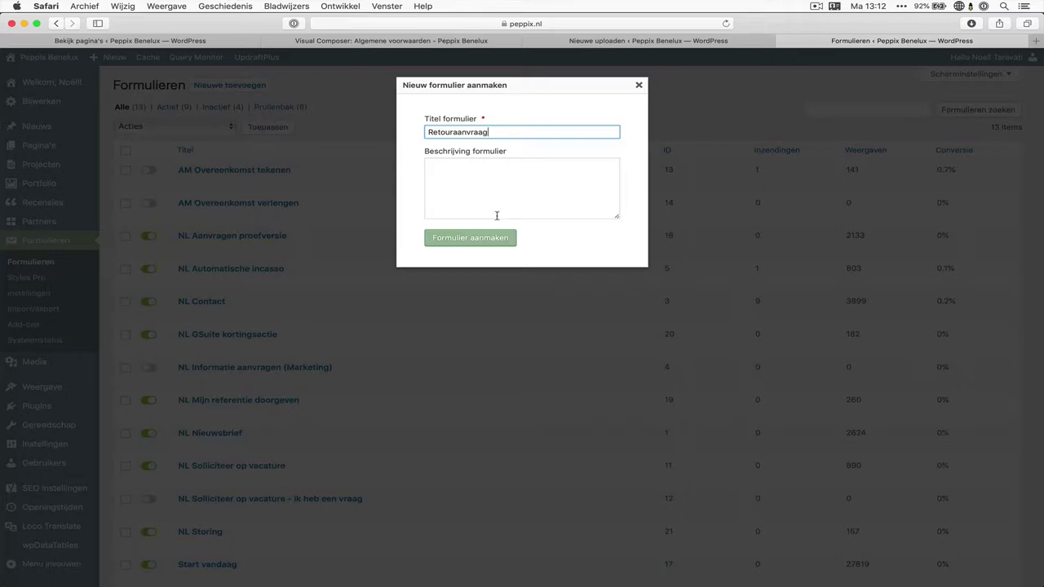
# Create a new empty form titled 'Retouraanvraag'
pyautogui.click(497, 246)
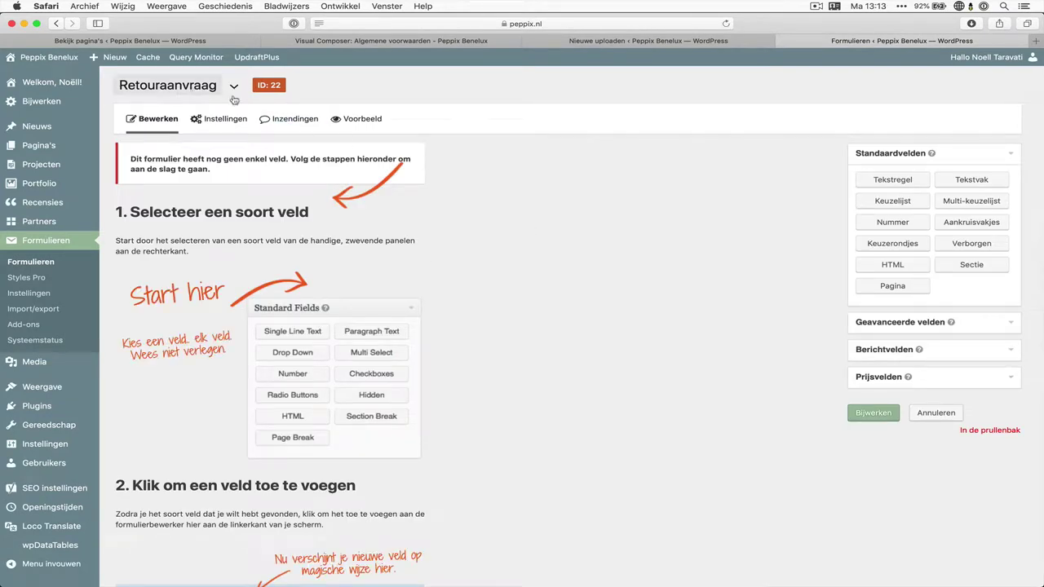
# Add a Tekstregel field labelled 'Order nummer', marked Verplicht, with Veldgrootte Groot
pyautogui.click(859, 183)
pyautogui.click(187, 158)
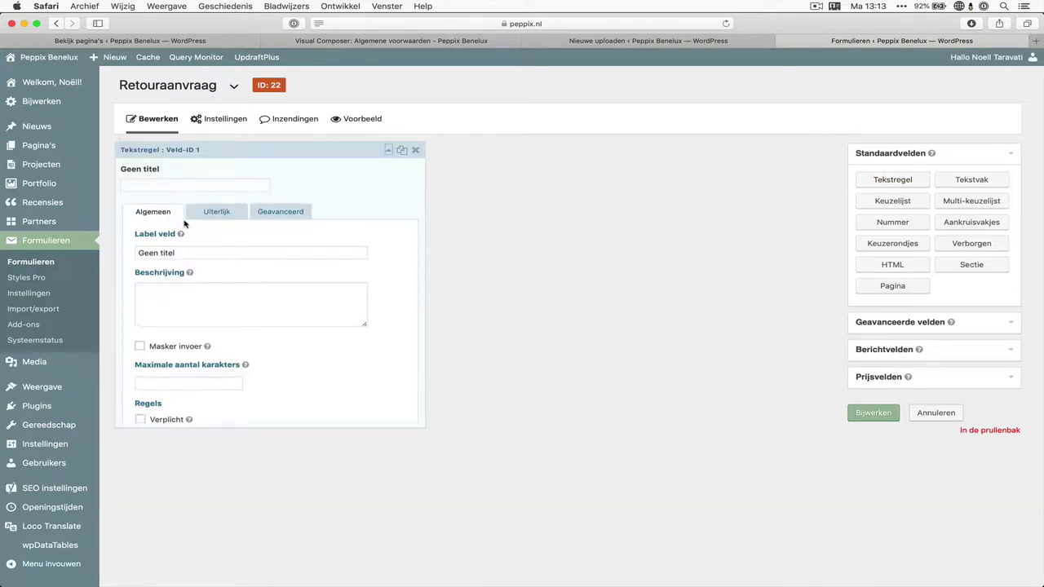
pyautogui.click(189, 252)
pyautogui.write('Orde')
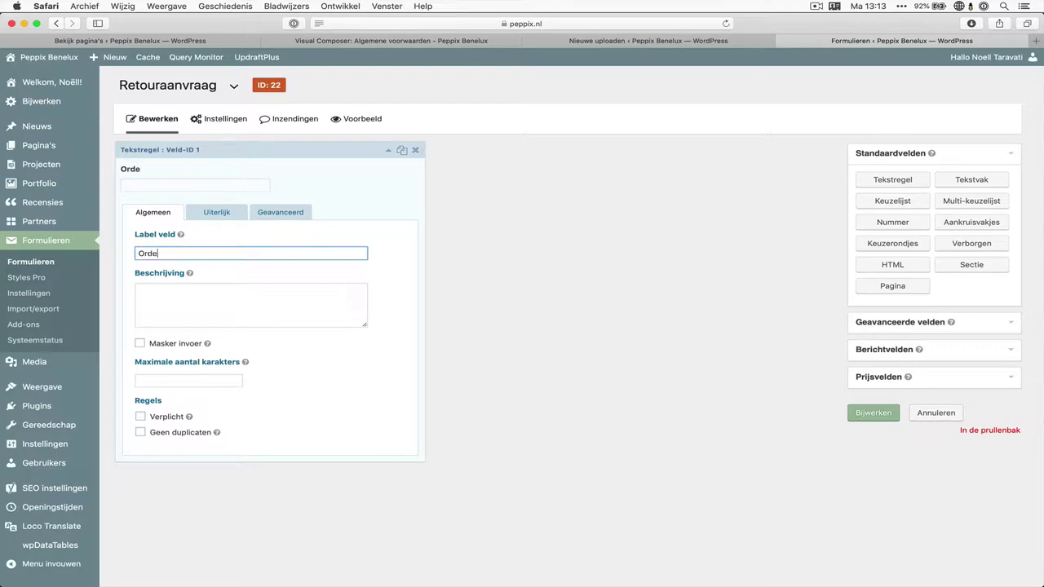
pyautogui.write('r nummer')
pyautogui.click(168, 419)
pyautogui.click(232, 216)
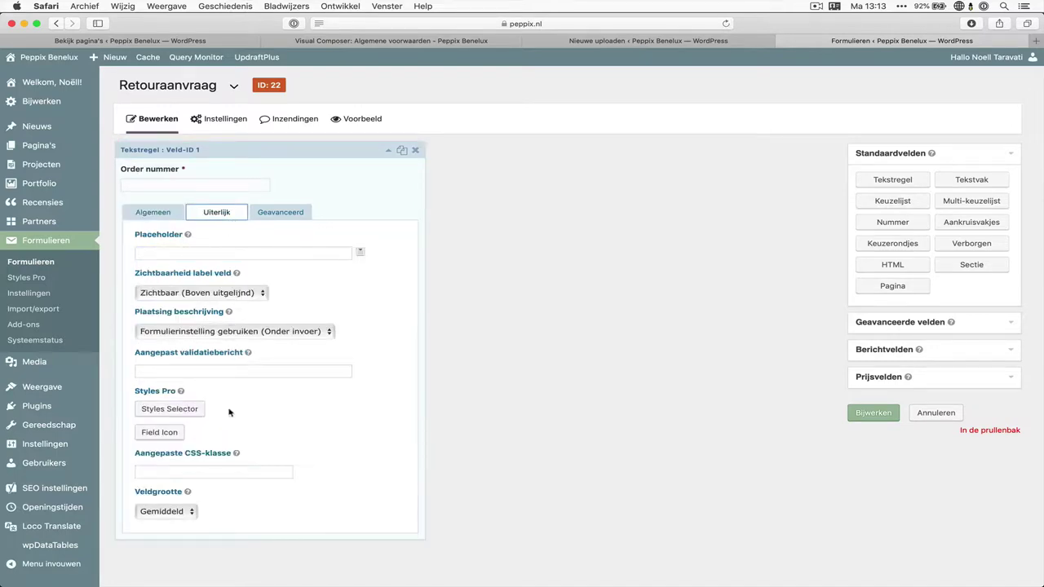
pyautogui.click(184, 512)
pyautogui.click(181, 526)
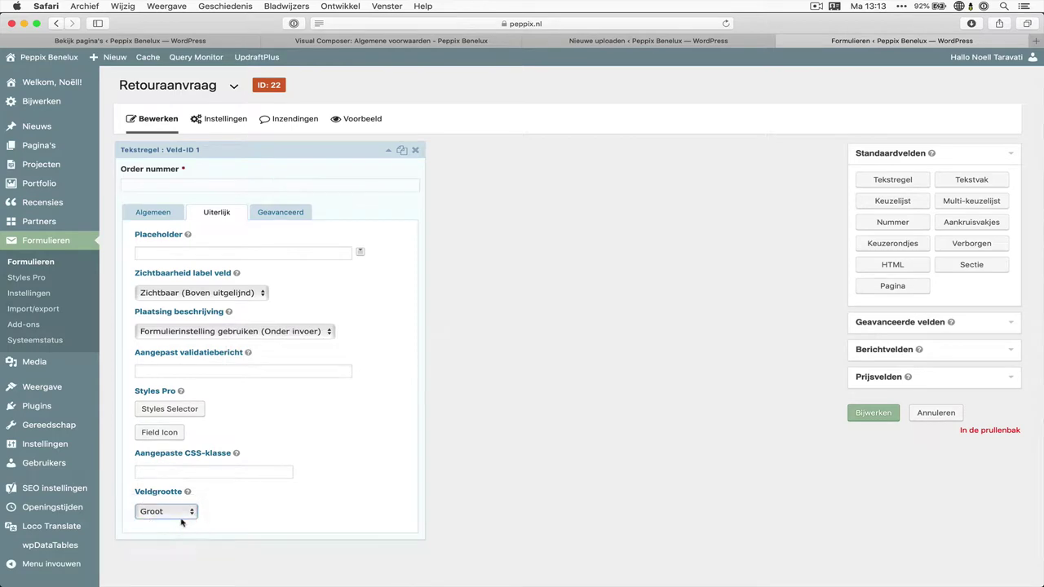
pyautogui.click(298, 182)
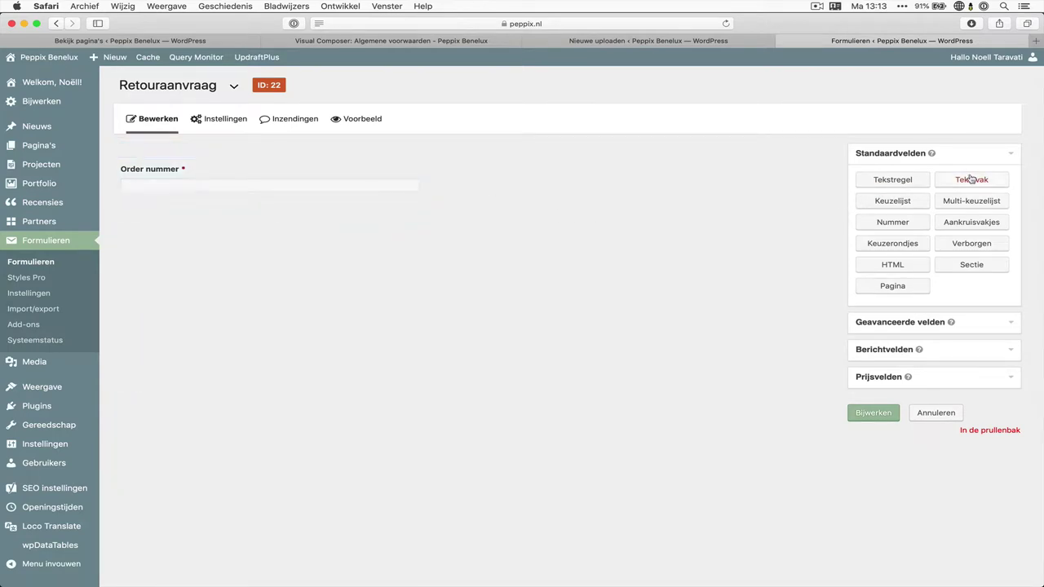
# Add a Tekstvak field labelled 'Reden van retour' below Order nummer, marked Verplicht
pyautogui.moveTo(938, 179); pyautogui.dragTo(196, 223)
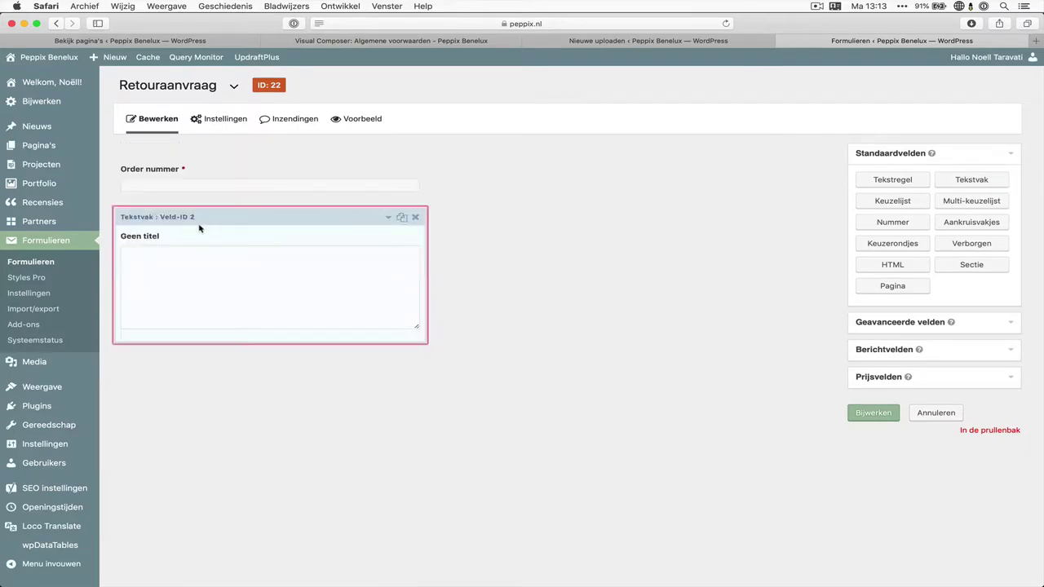
pyautogui.click(199, 228)
pyautogui.write('Reden van retour')
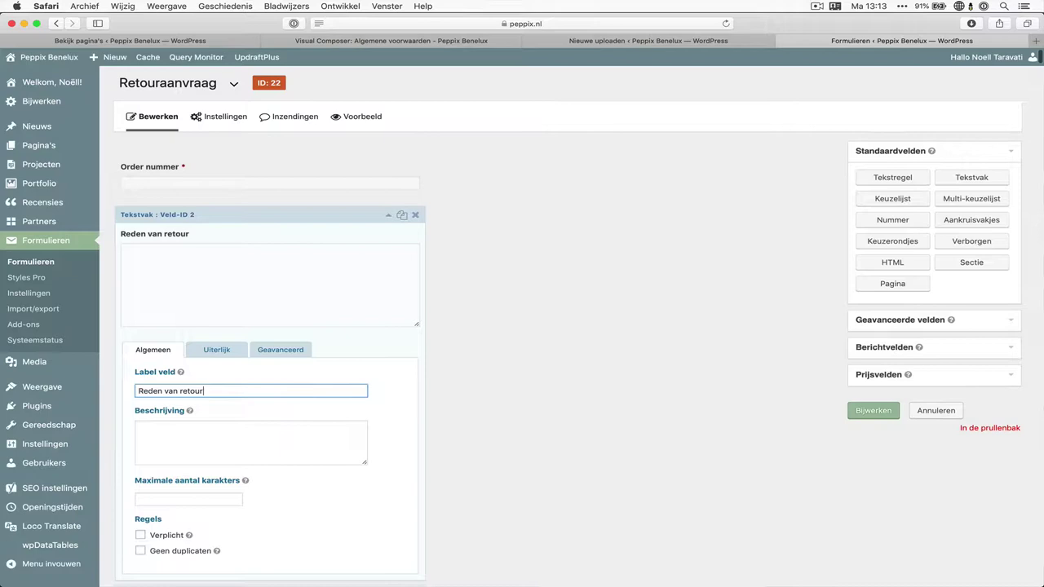
pyautogui.scroll(-4, 182, 415)
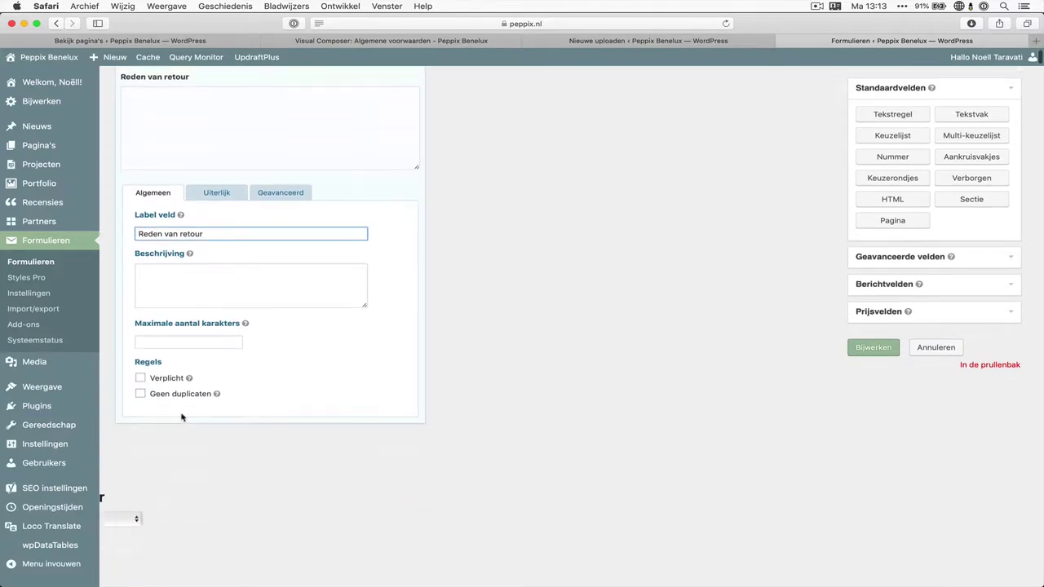
pyautogui.click(169, 377)
pyautogui.scroll(4, 249, 343)
pyautogui.click(237, 200)
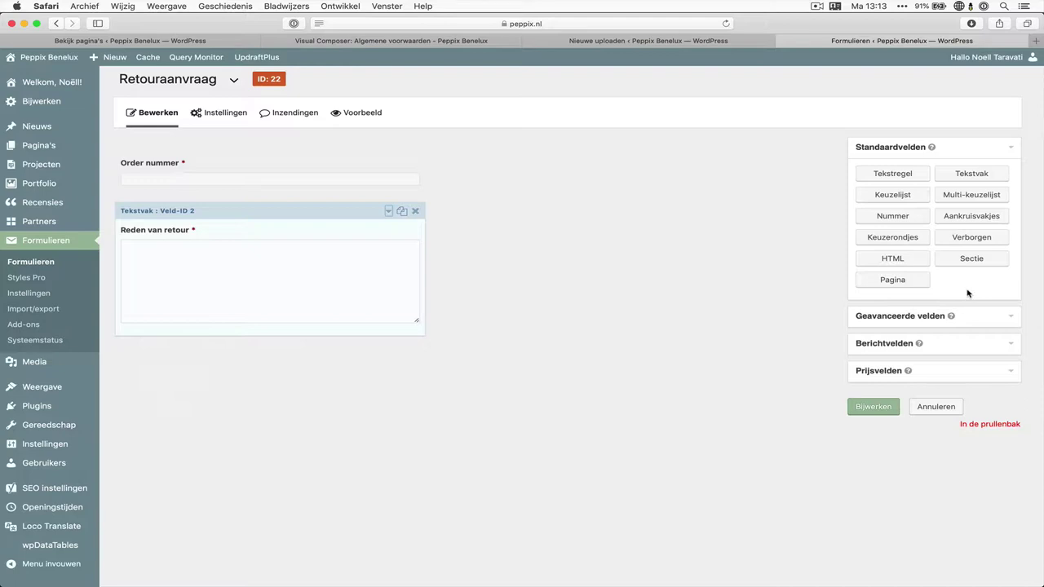
# Add a required Datum field below Reden van retour with date format dd-mm-yyyy
pyautogui.click(894, 317)
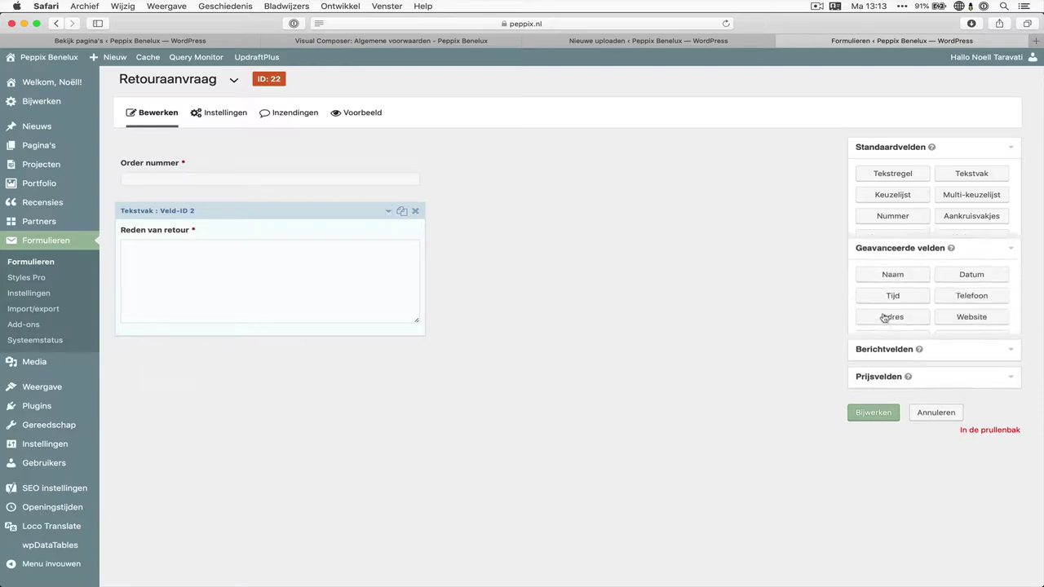
pyautogui.moveTo(995, 208); pyautogui.dragTo(289, 359)
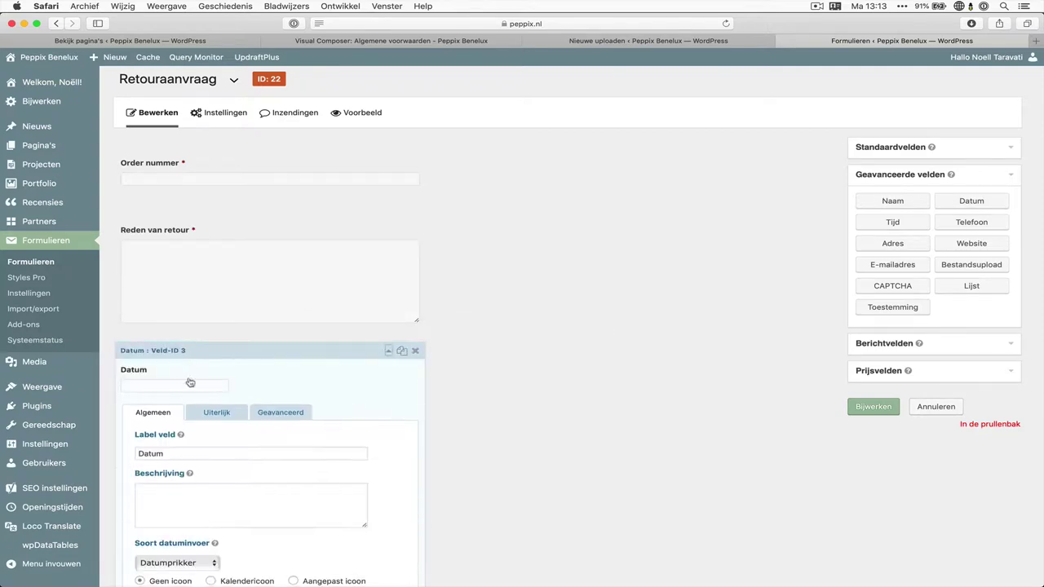
pyautogui.scroll(-3, 206, 483)
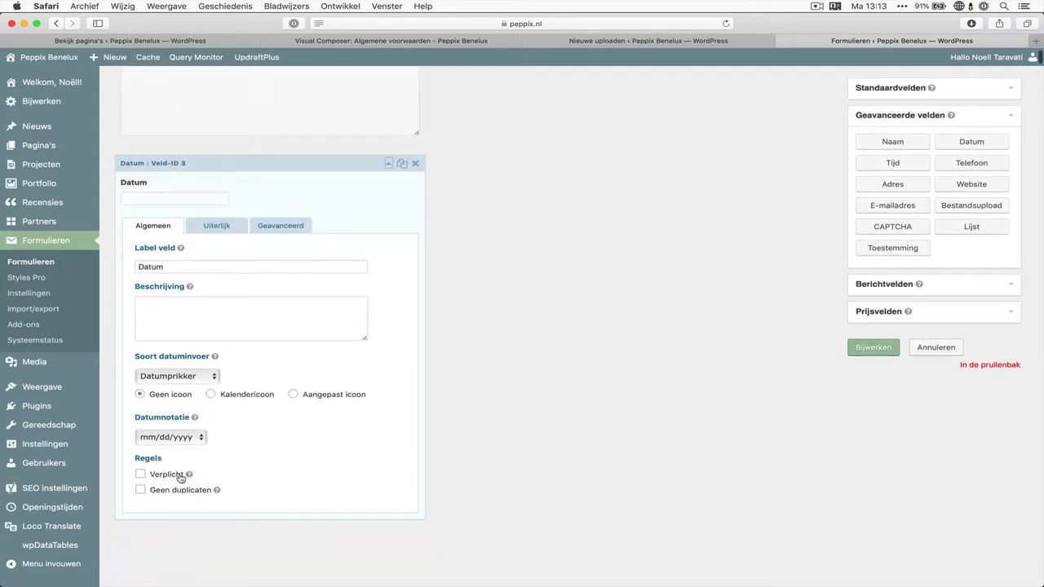
pyautogui.click(180, 475)
pyautogui.click(183, 433)
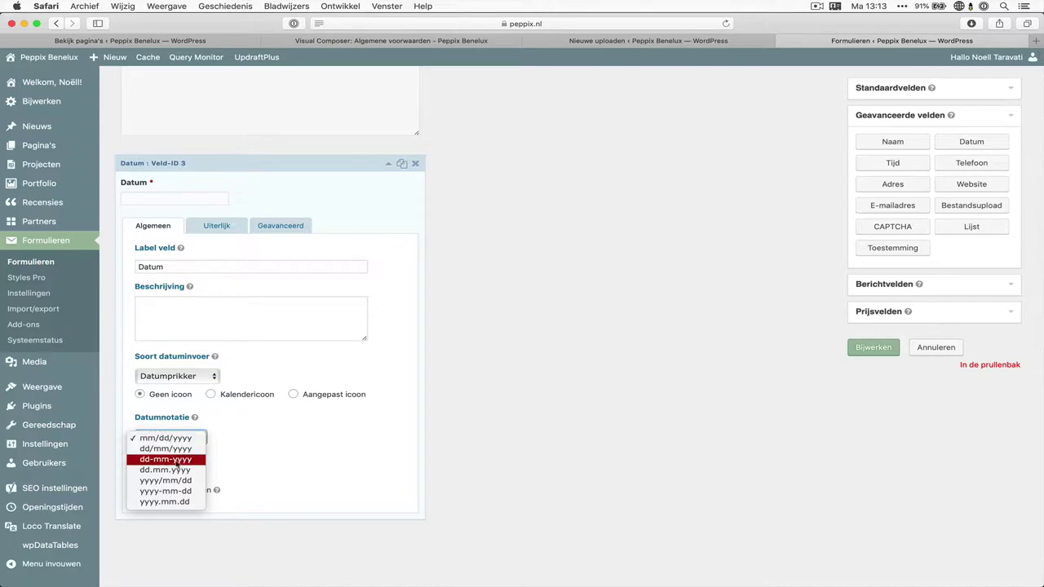
pyautogui.click(183, 460)
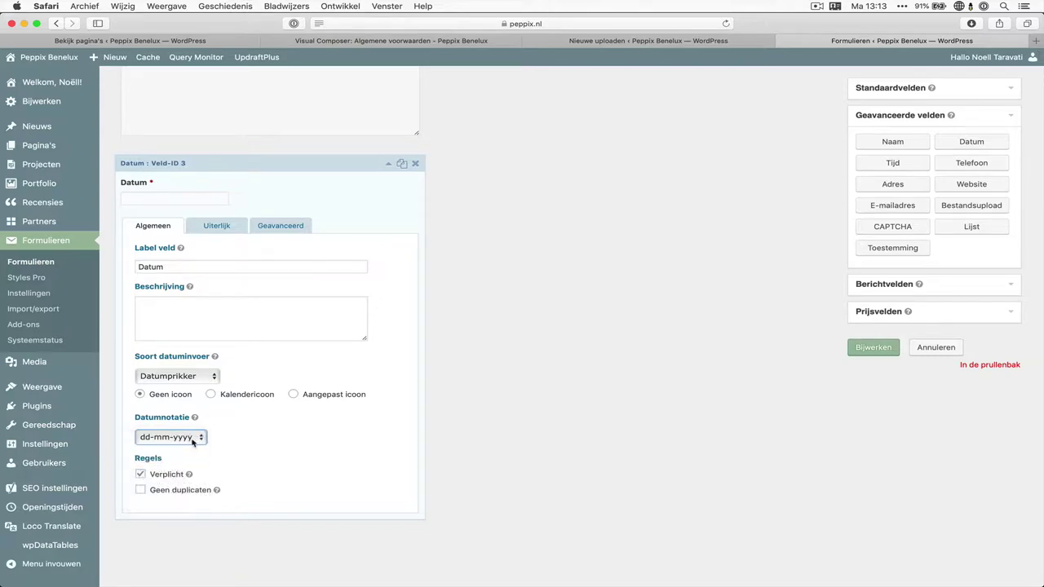
# Try the Datumveld and Datumkeuzelijst input types, then settle on Datumprikker
pyautogui.click(207, 379)
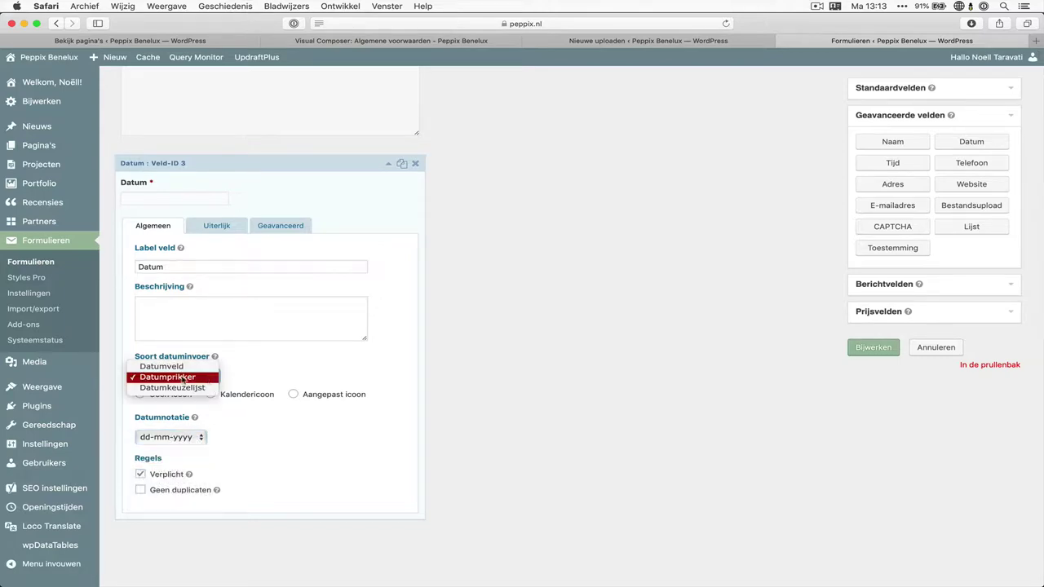
pyautogui.press('Up')
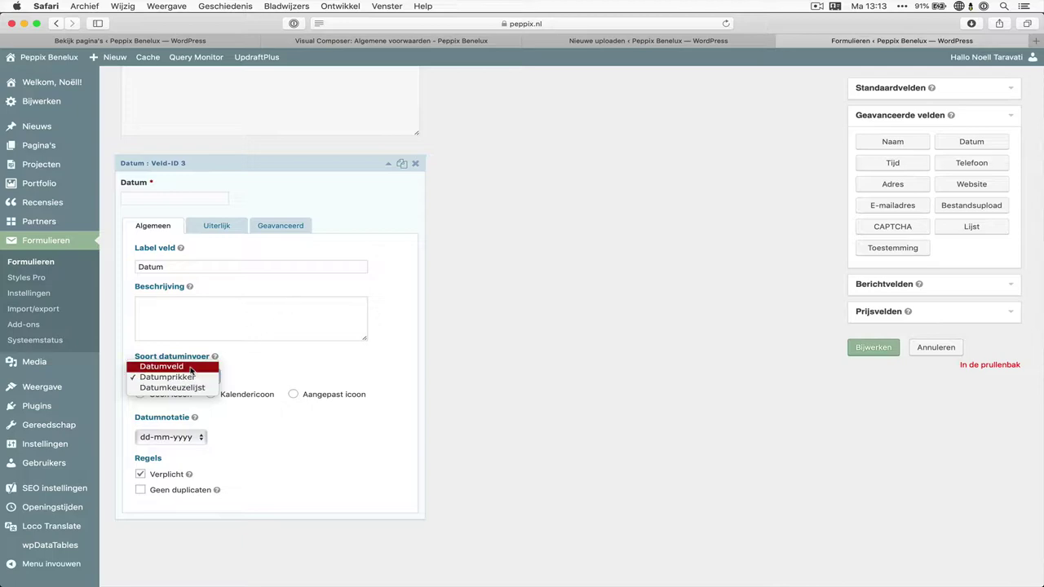
pyautogui.press('Return')
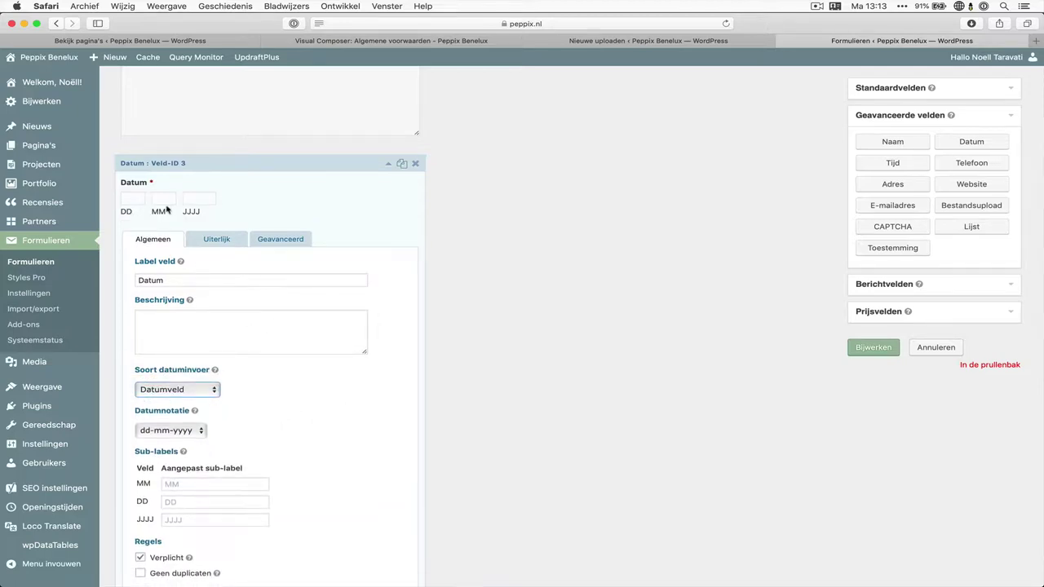
pyautogui.click(173, 390)
pyautogui.click(176, 401)
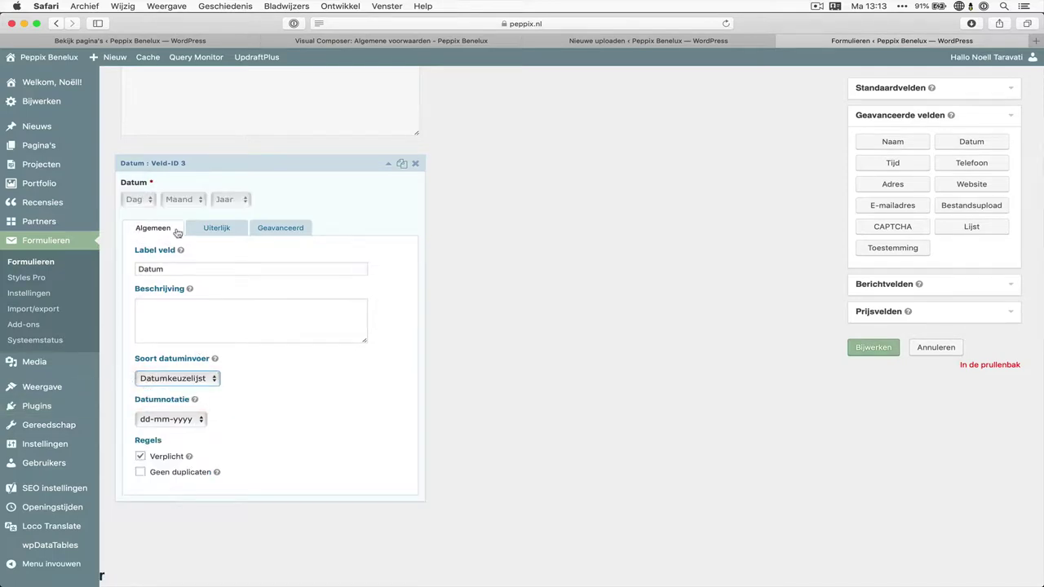
pyautogui.click(195, 377)
pyautogui.click(197, 368)
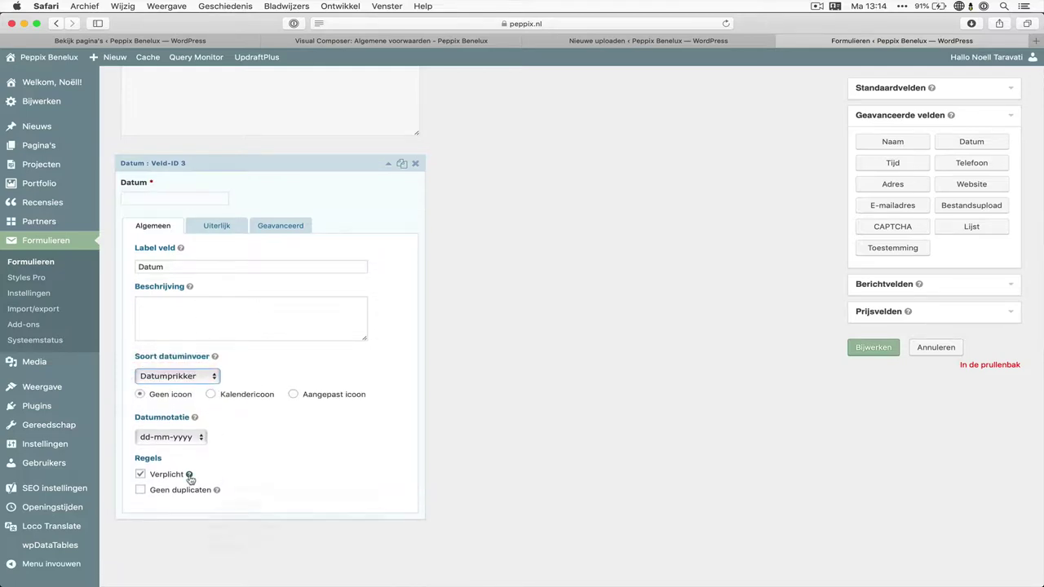
pyautogui.click(245, 196)
pyautogui.click(402, 202)
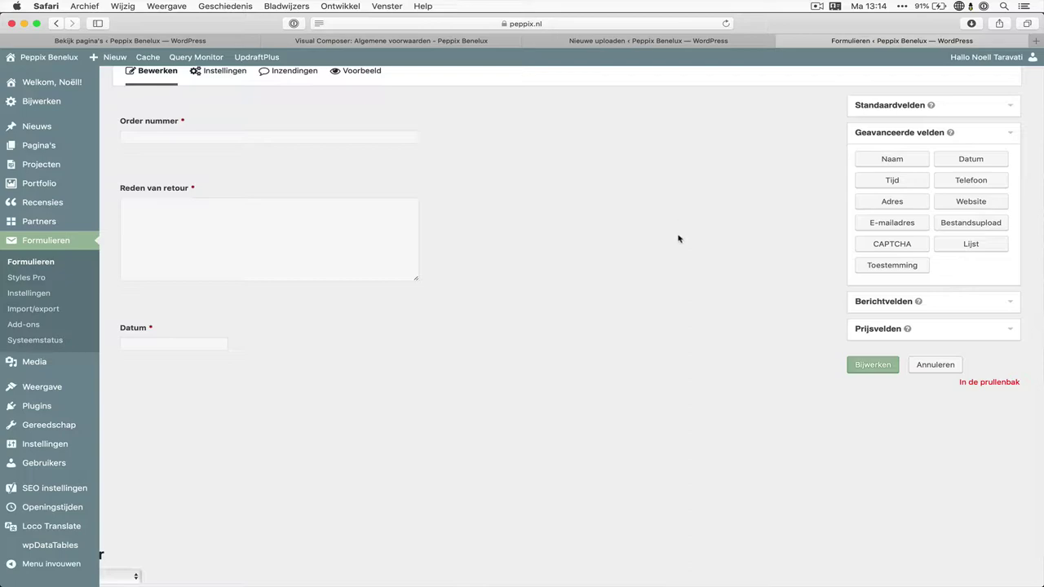
pyautogui.click(974, 114)
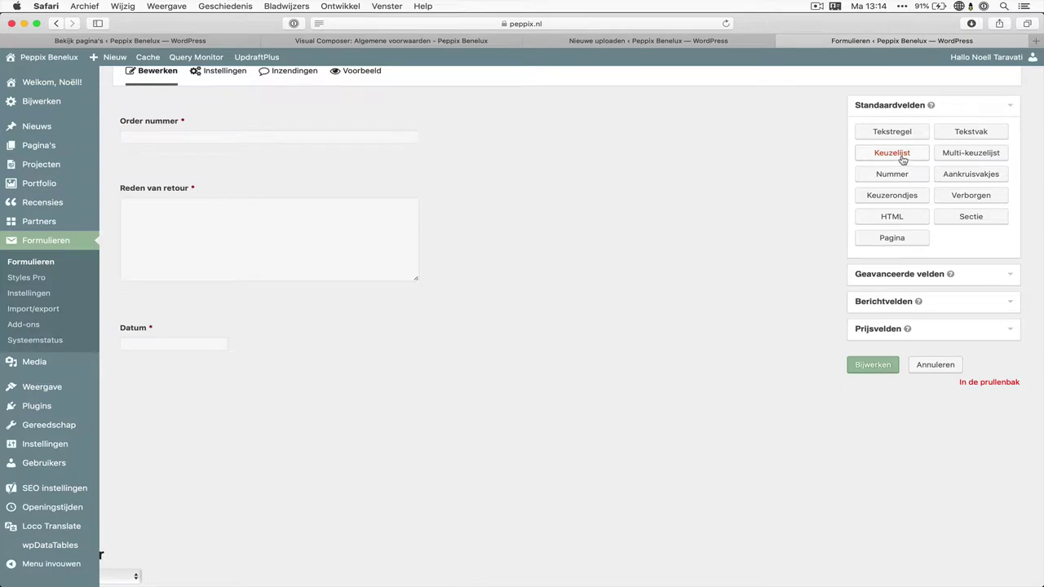
pyautogui.moveTo(904, 160); pyautogui.dragTo(287, 380)
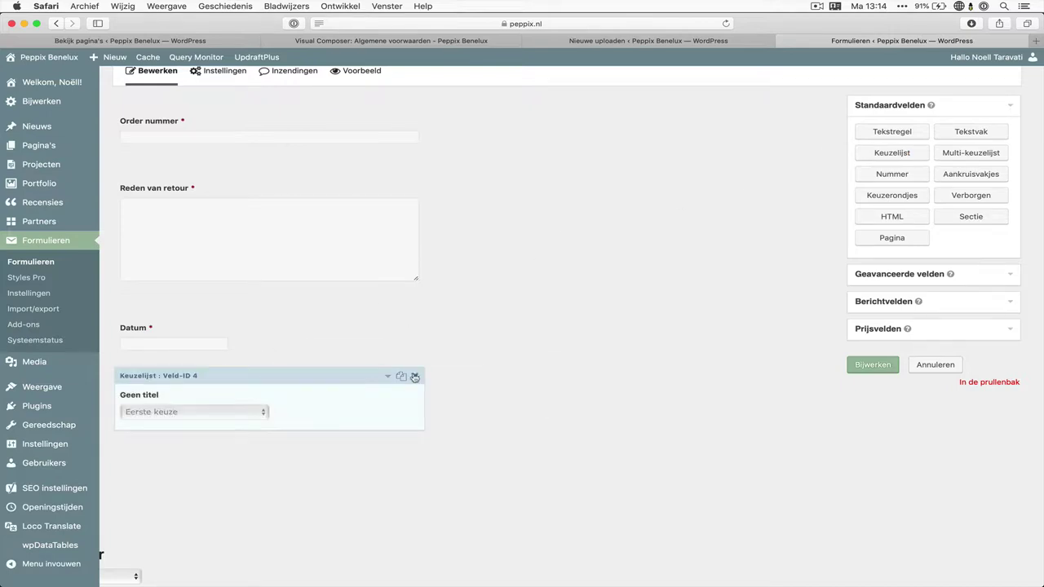
pyautogui.click(368, 399)
pyautogui.scroll(3, 335, 376)
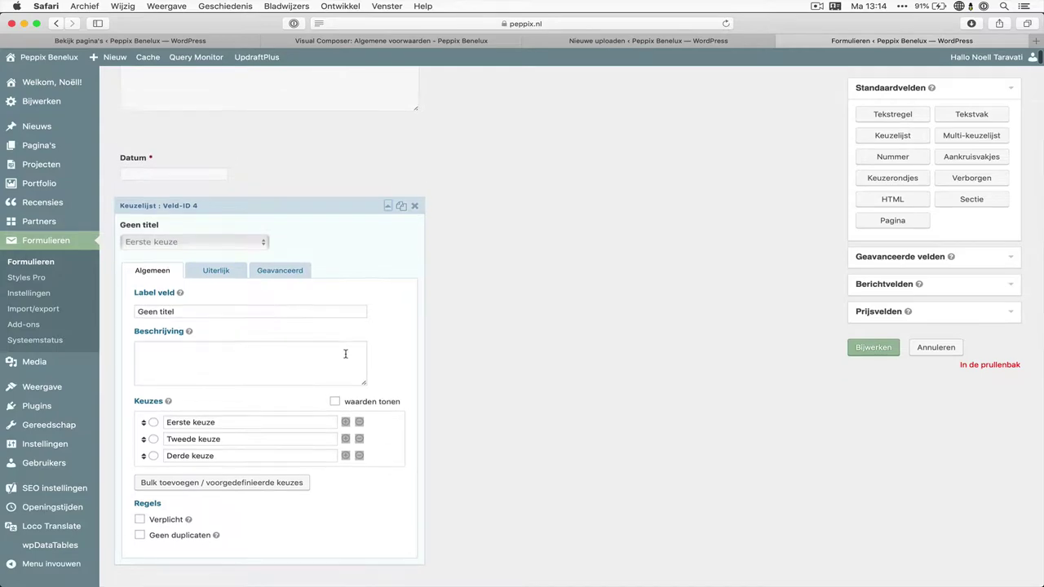
pyautogui.click(415, 296)
pyautogui.press('Return')
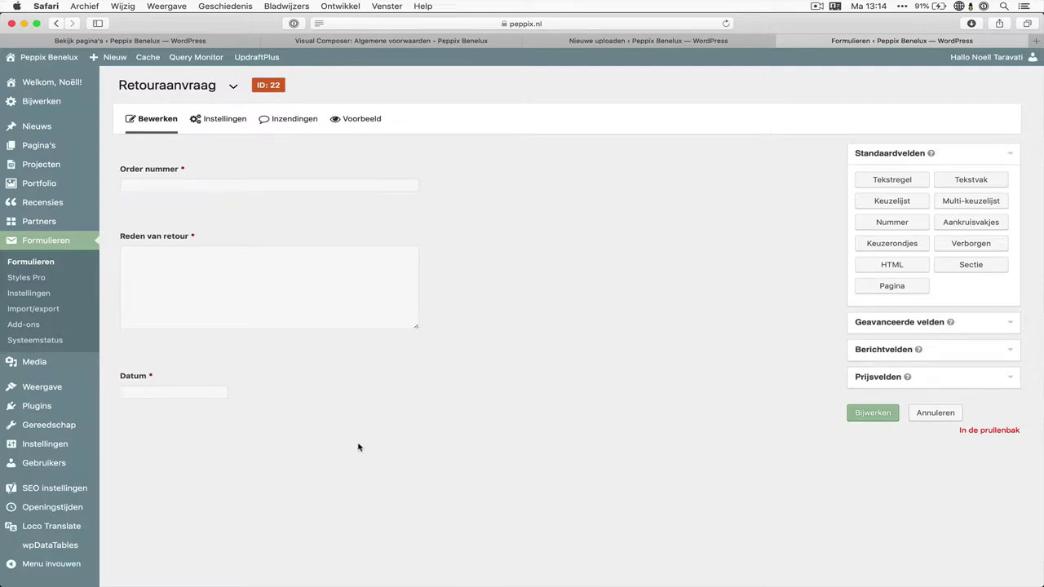
# Add a required radio field 'Keuze terugbetaling' with choices Cadeaubon and Terug op rekening
pyautogui.moveTo(867, 245); pyautogui.dragTo(301, 433)
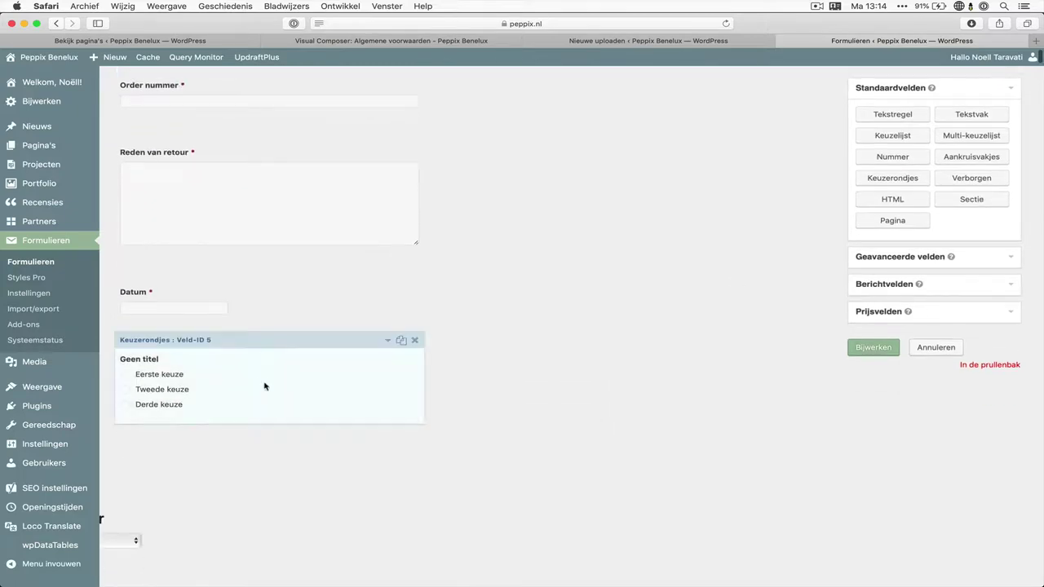
pyautogui.click(257, 336)
pyautogui.write('K')
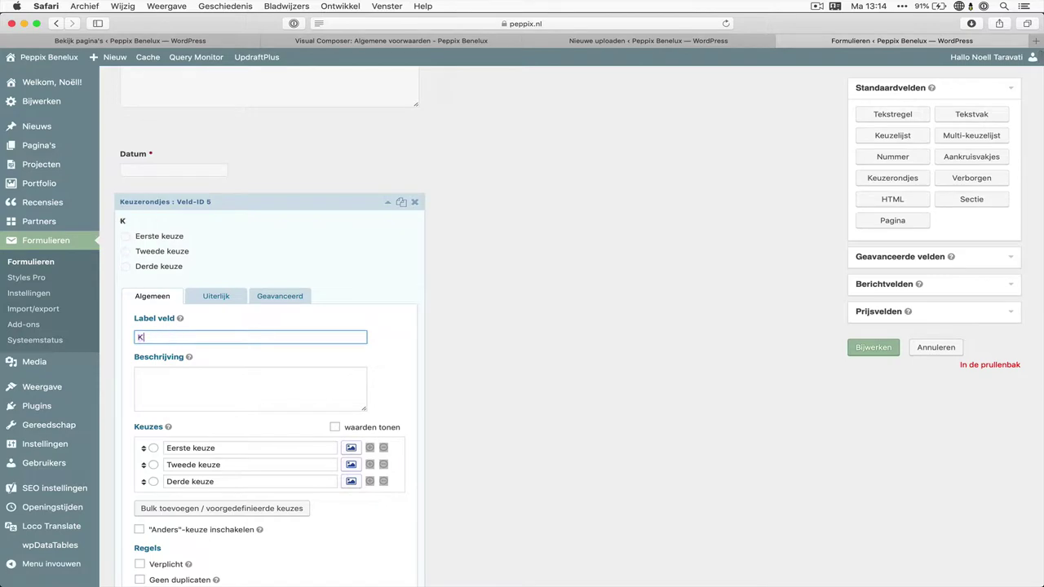
pyautogui.write('euze terugbetaling')
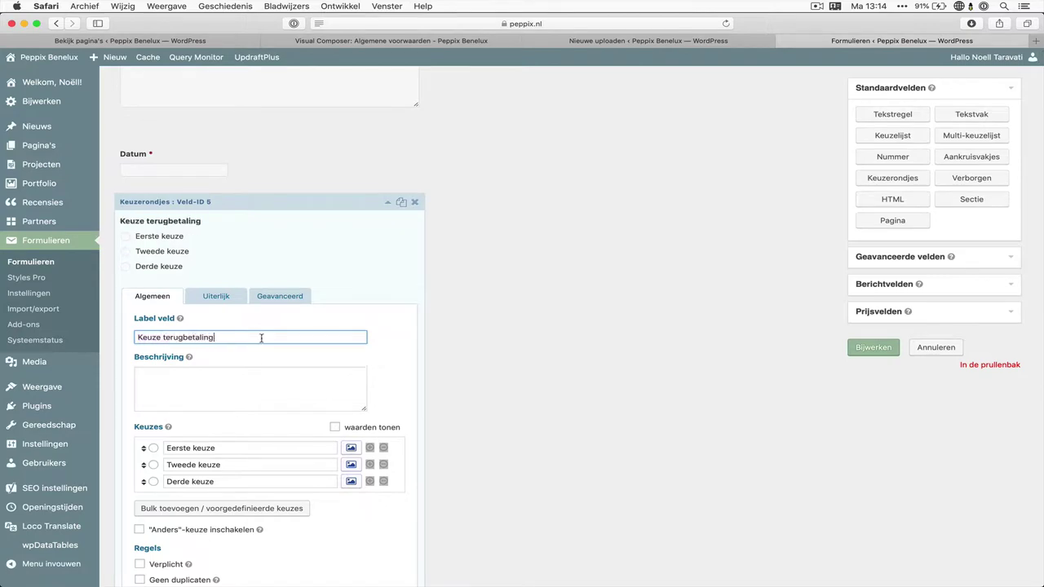
pyautogui.click(261, 446)
pyautogui.write('C')
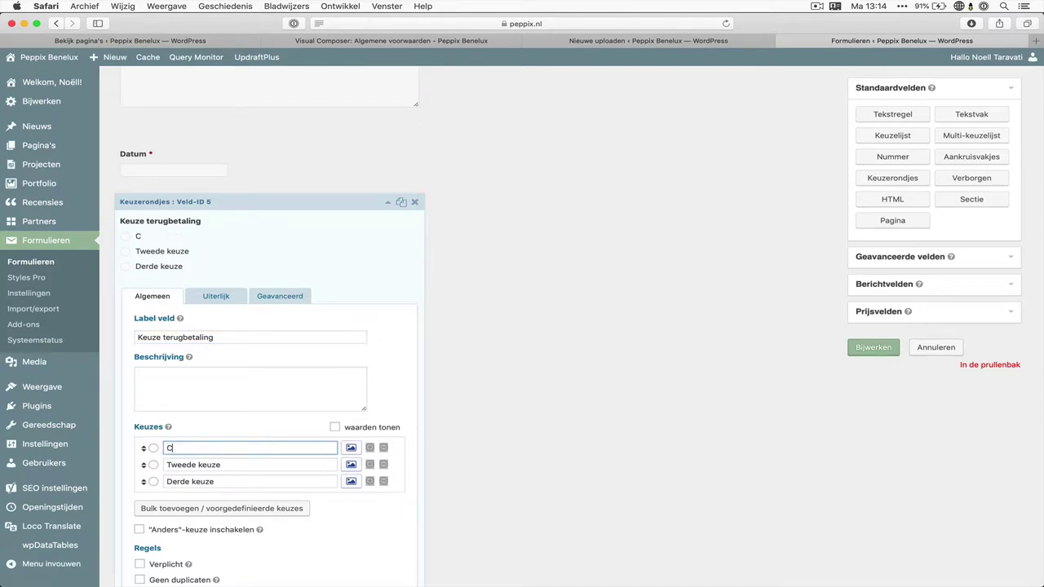
pyautogui.write('adeaubon')
pyautogui.press('Tab')
pyautogui.write('T')
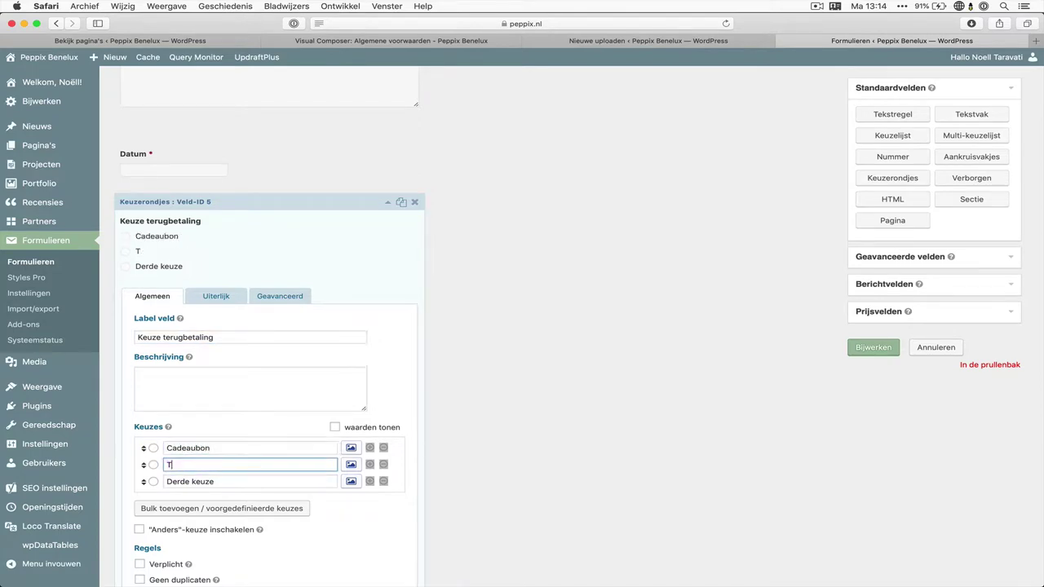
pyautogui.write('erug op rekening')
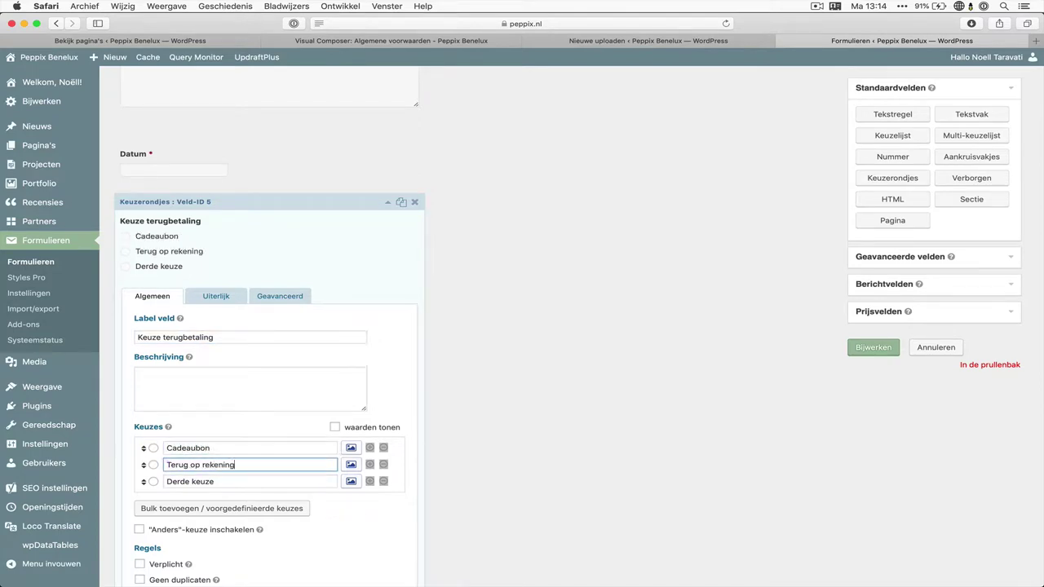
pyautogui.click(384, 483)
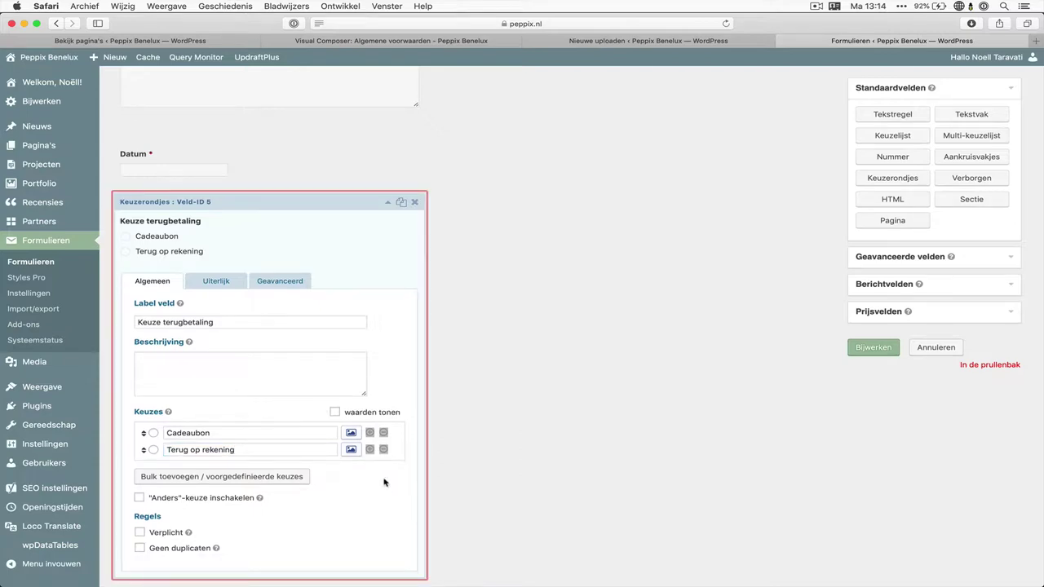
pyautogui.click(179, 536)
pyautogui.click(282, 241)
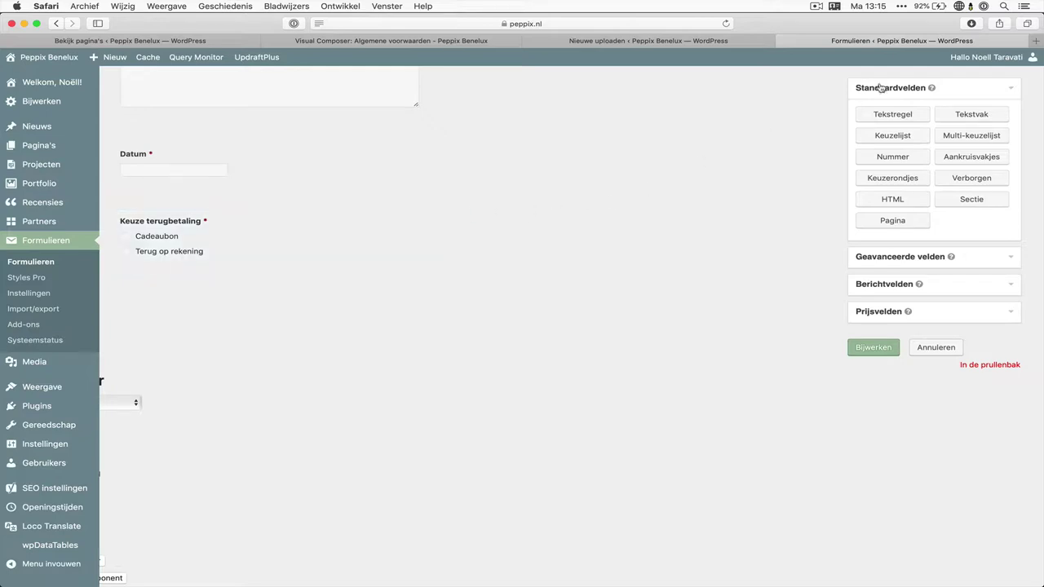
# Add a Tekstregel field labelled 'IBAN' below Keuze terugbetaling, marked Verplicht
pyautogui.moveTo(899, 114); pyautogui.dragTo(280, 280)
pyautogui.tripleClick(232, 390)
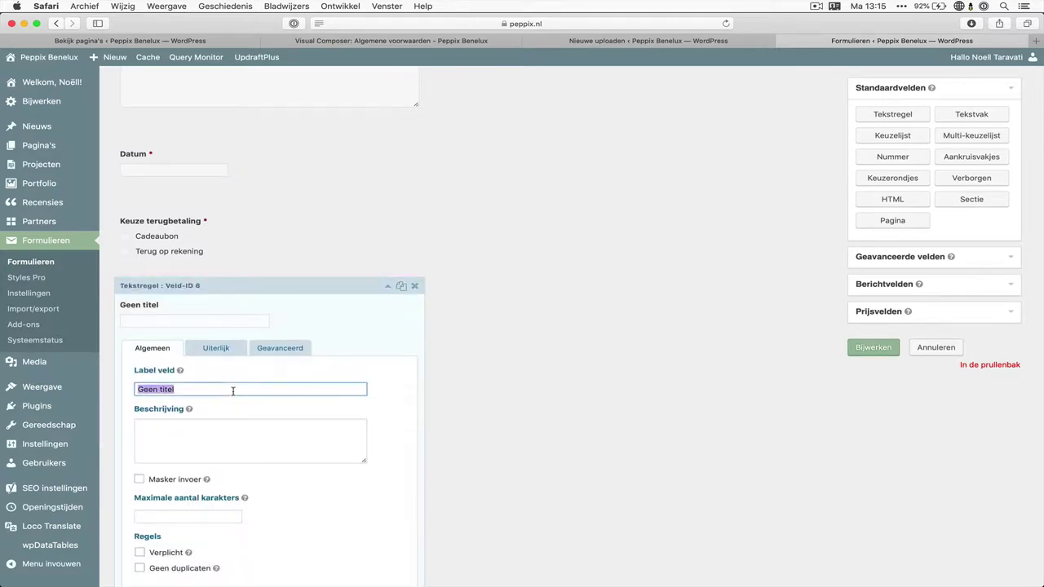
pyautogui.write('IBAN')
pyautogui.scroll(-2, 219, 445)
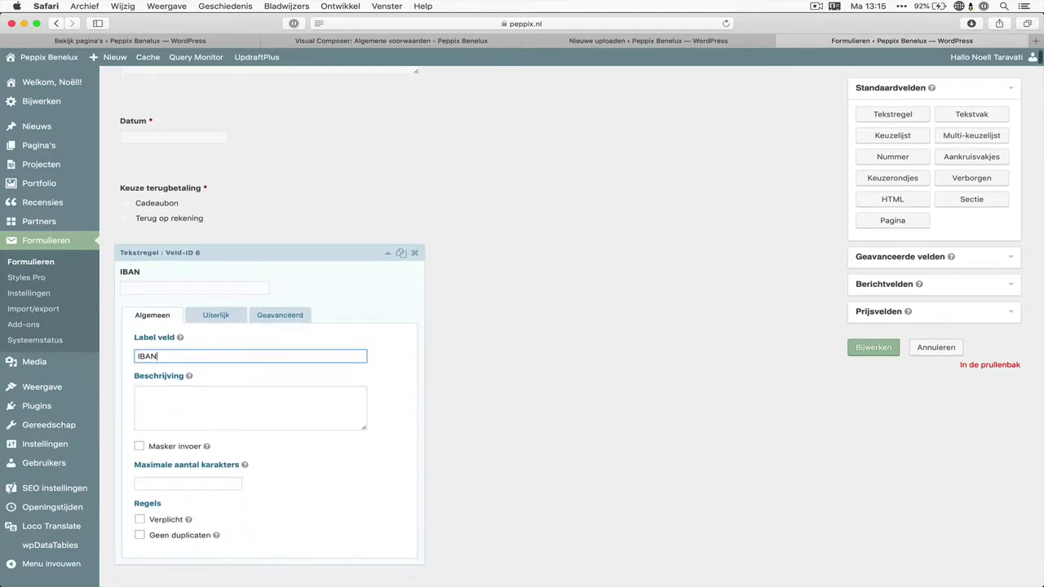
pyautogui.click(174, 505)
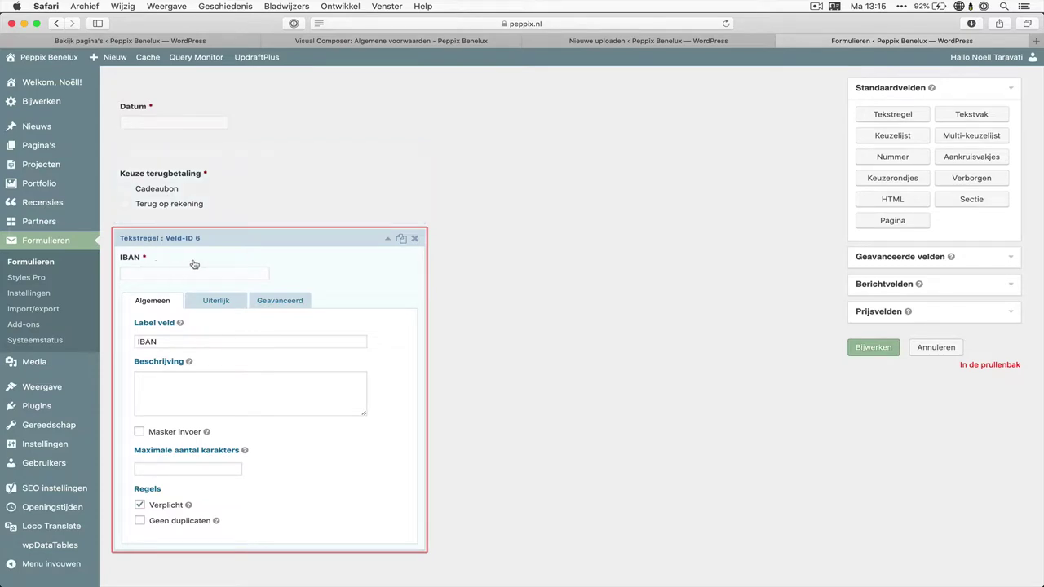
# Enable Voorwaardelijke logica on IBAN with the rule Keuze terugbetaling is Terug op rekening
pyautogui.click(274, 300)
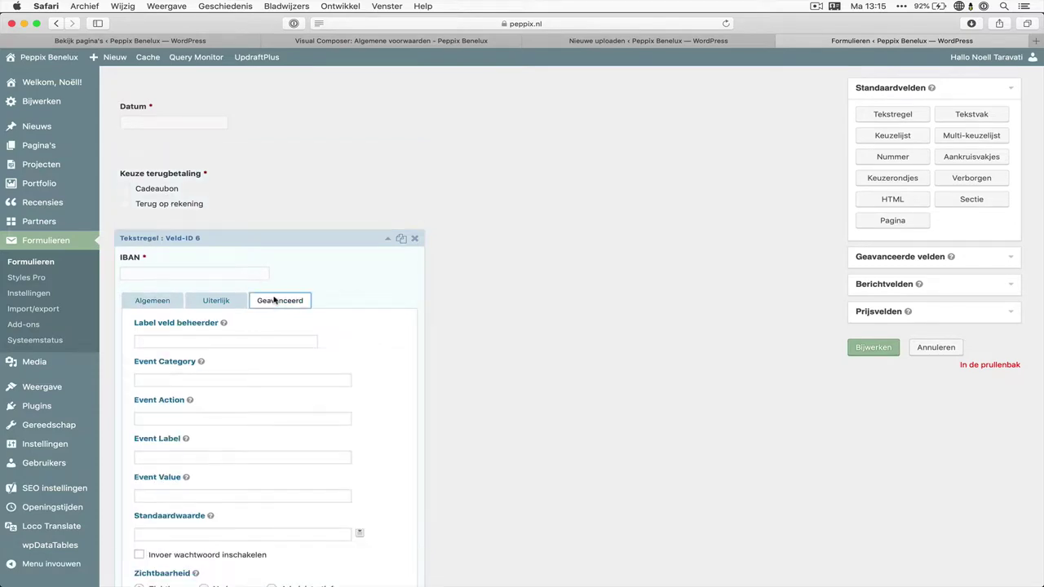
pyautogui.scroll(-4, 273, 297)
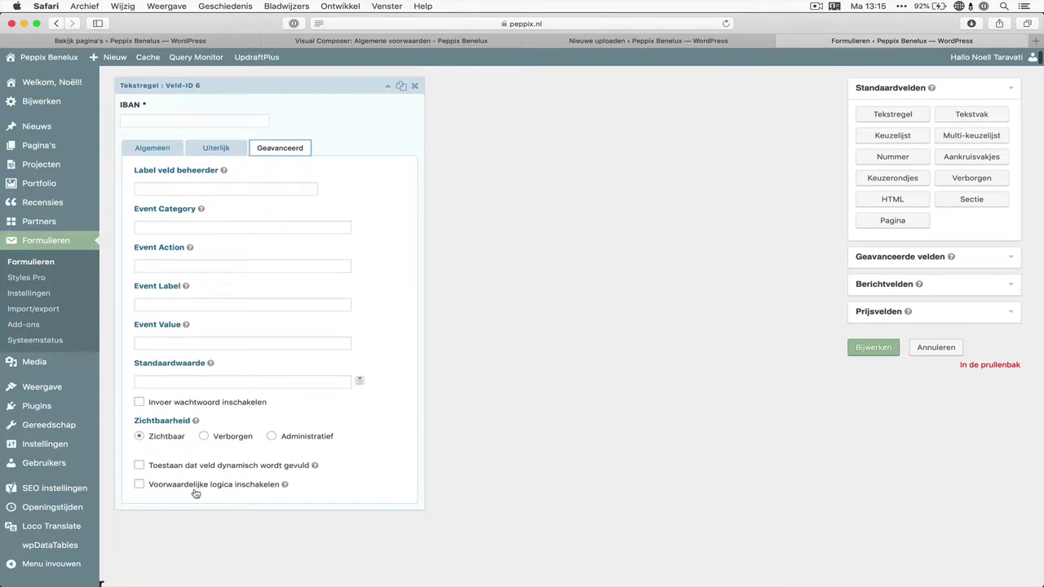
pyautogui.click(229, 488)
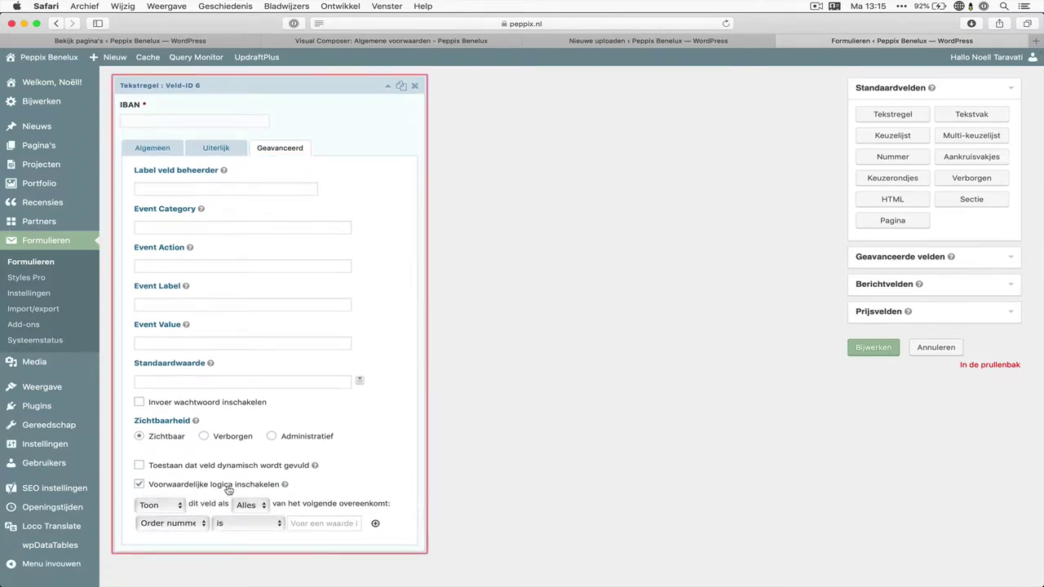
pyautogui.scroll(-1, 195, 491)
pyautogui.click(182, 493)
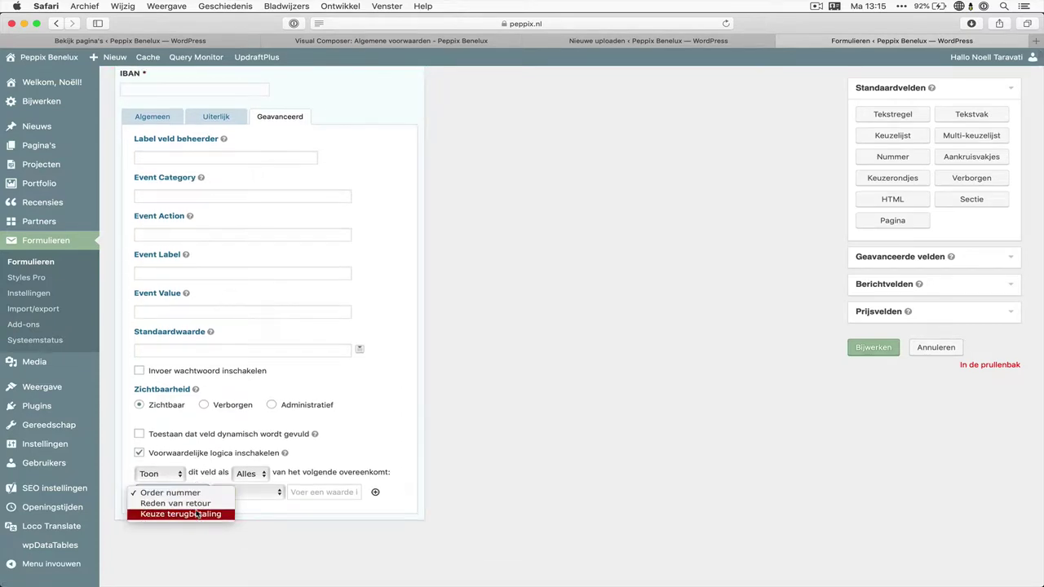
pyautogui.click(199, 515)
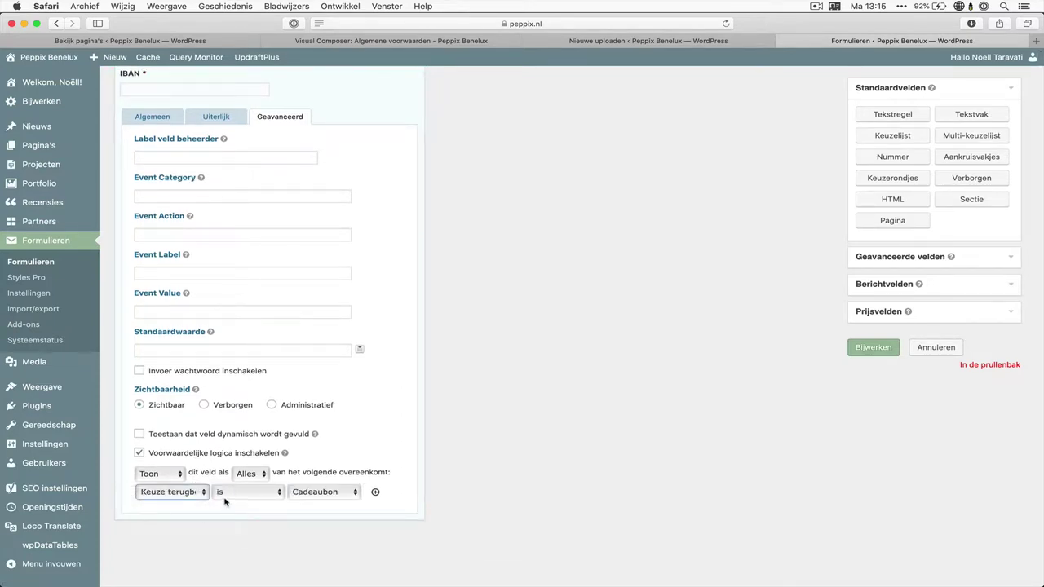
pyautogui.click(322, 494)
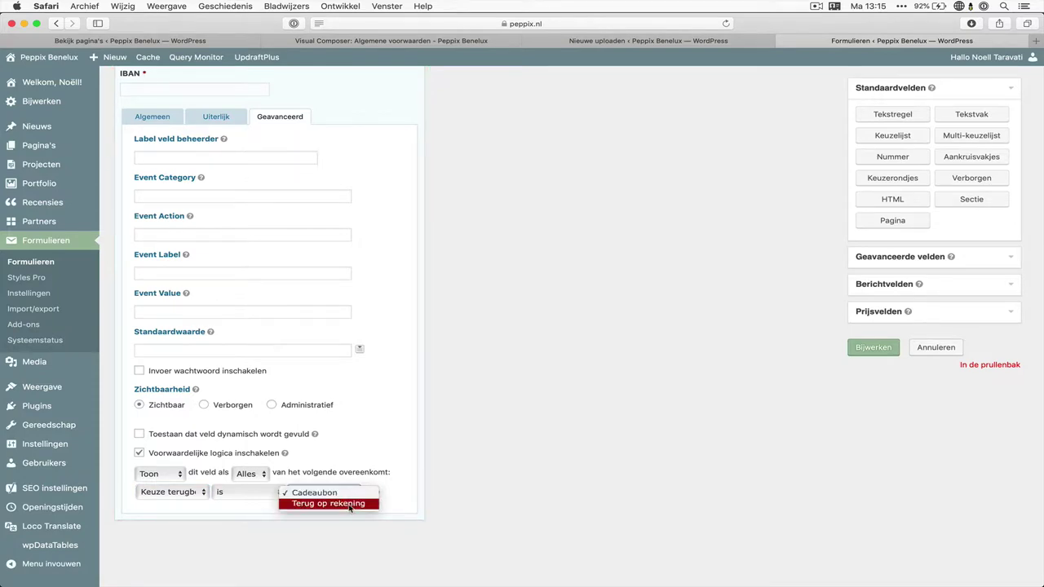
pyautogui.click(348, 507)
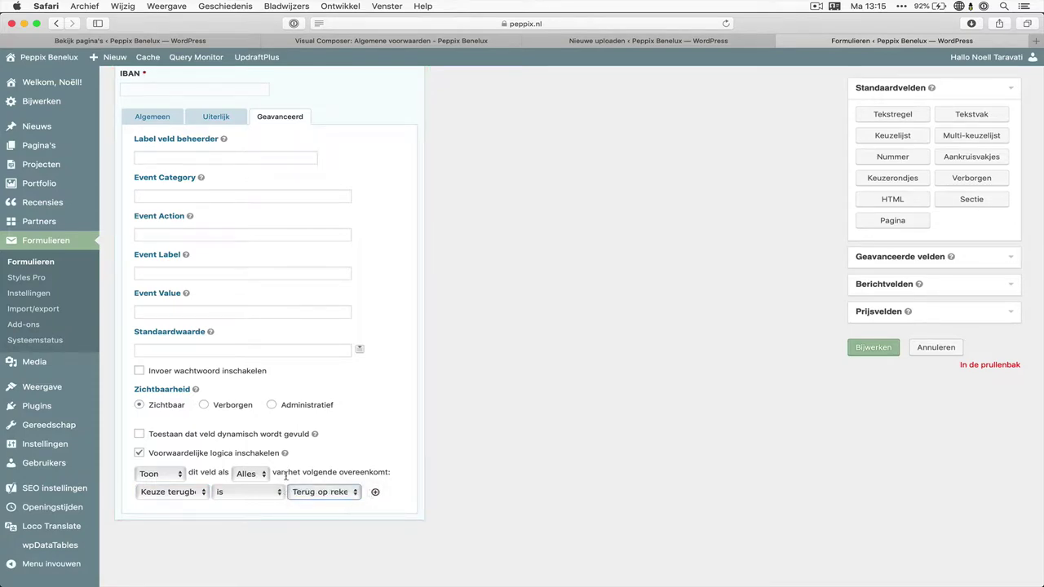
pyautogui.scroll(1, 348, 481)
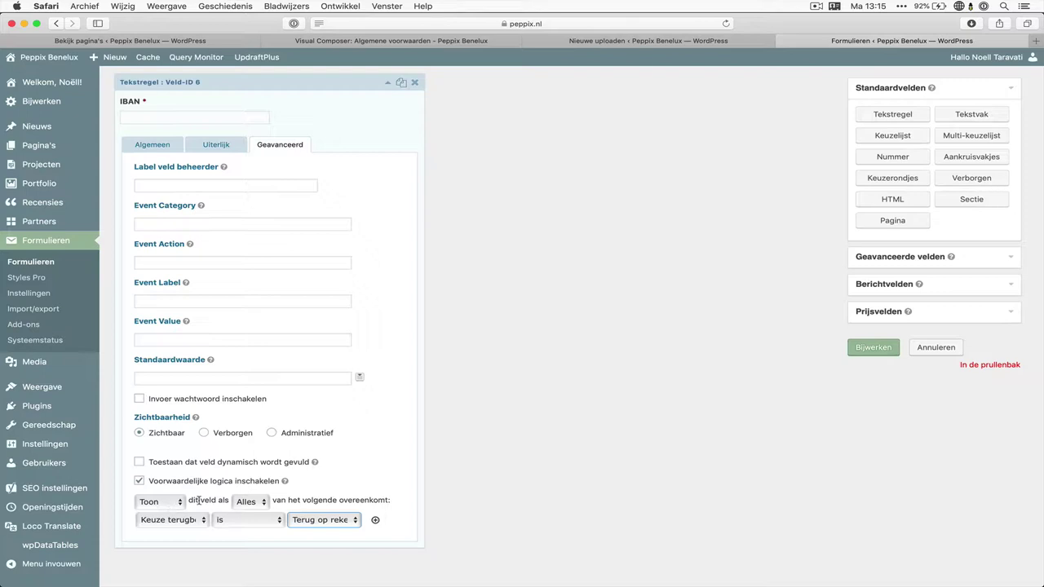
# Confirm the rule matches Alles with operator 'is', and collapse the IBAN field
pyautogui.click(251, 502)
pyautogui.click(249, 501)
pyautogui.click(178, 522)
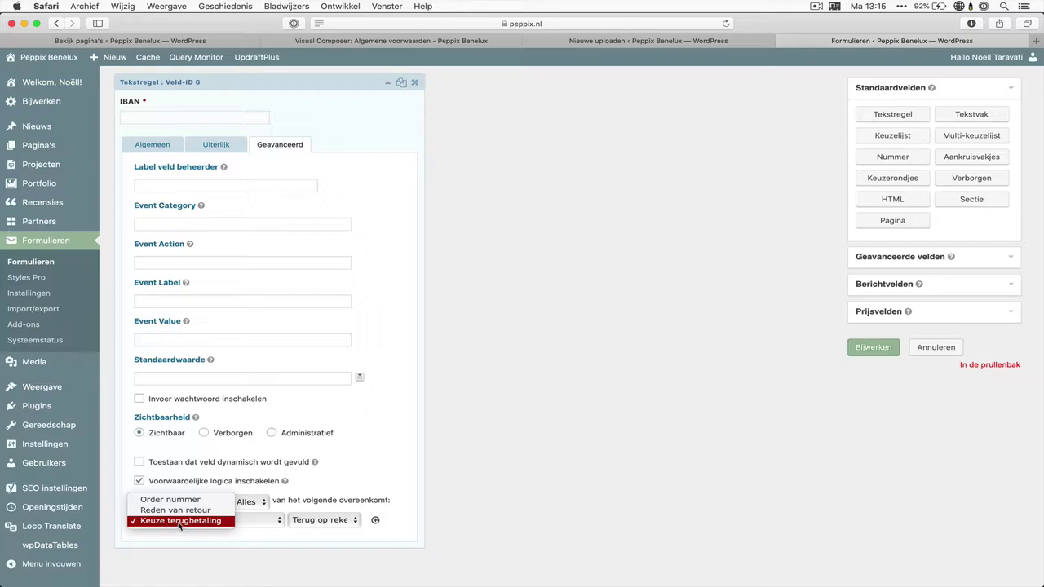
pyautogui.click(179, 522)
pyautogui.click(326, 520)
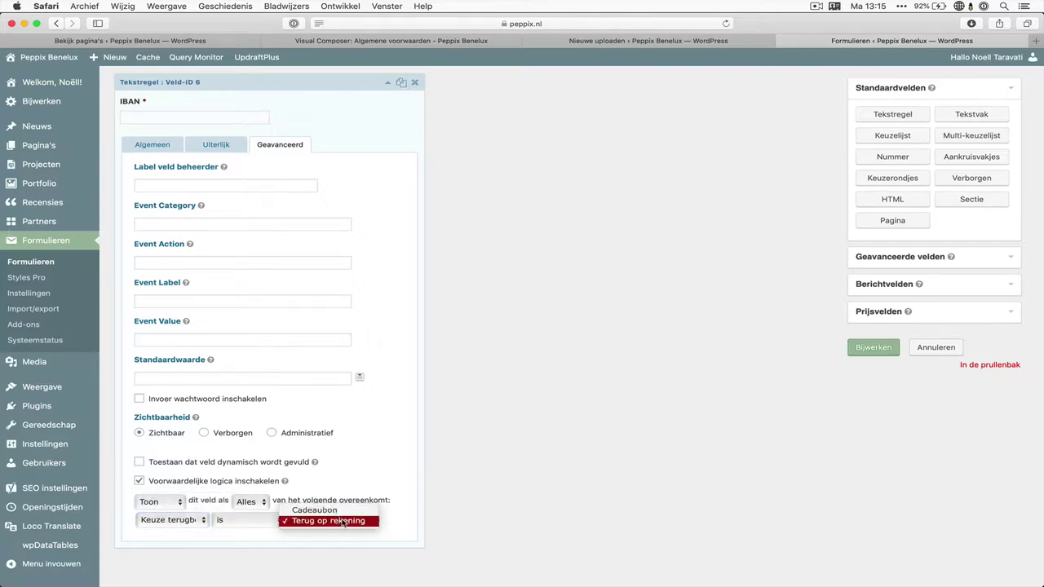
pyautogui.click(343, 521)
pyautogui.click(261, 521)
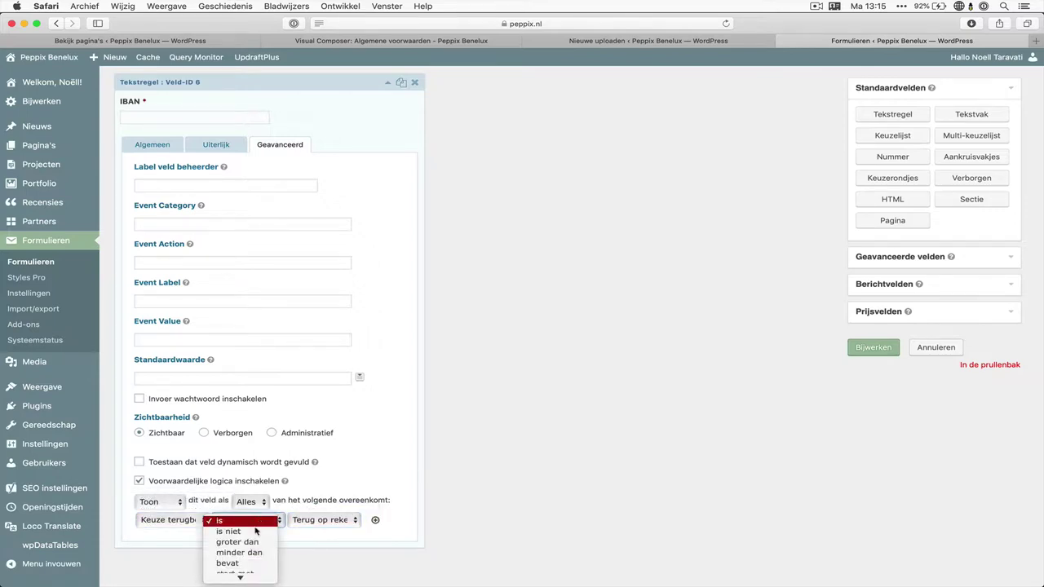
pyautogui.click(267, 521)
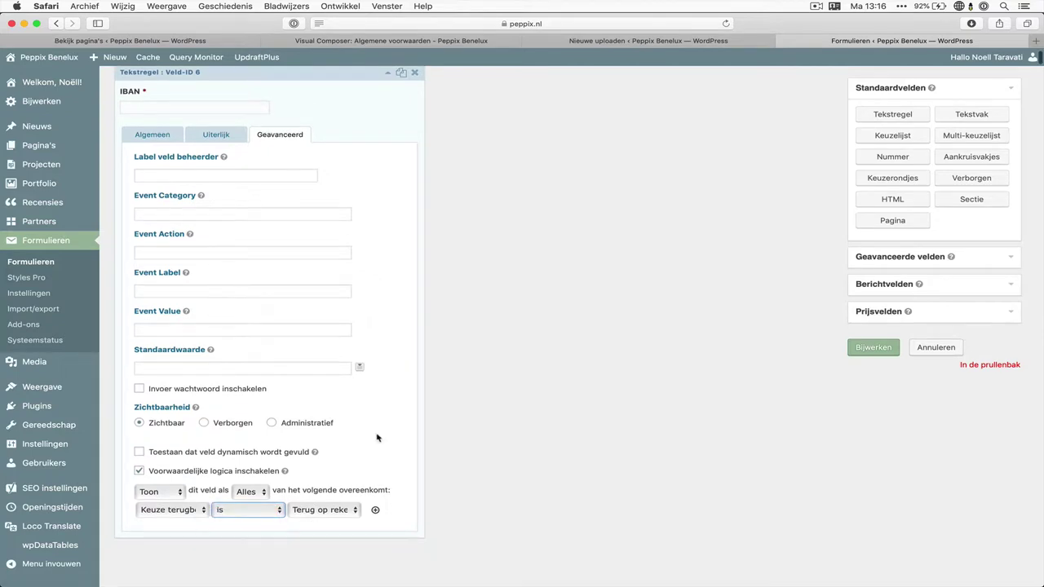
pyautogui.scroll(1, 212, 285)
pyautogui.click(200, 139)
pyautogui.scroll(8, 328, 232)
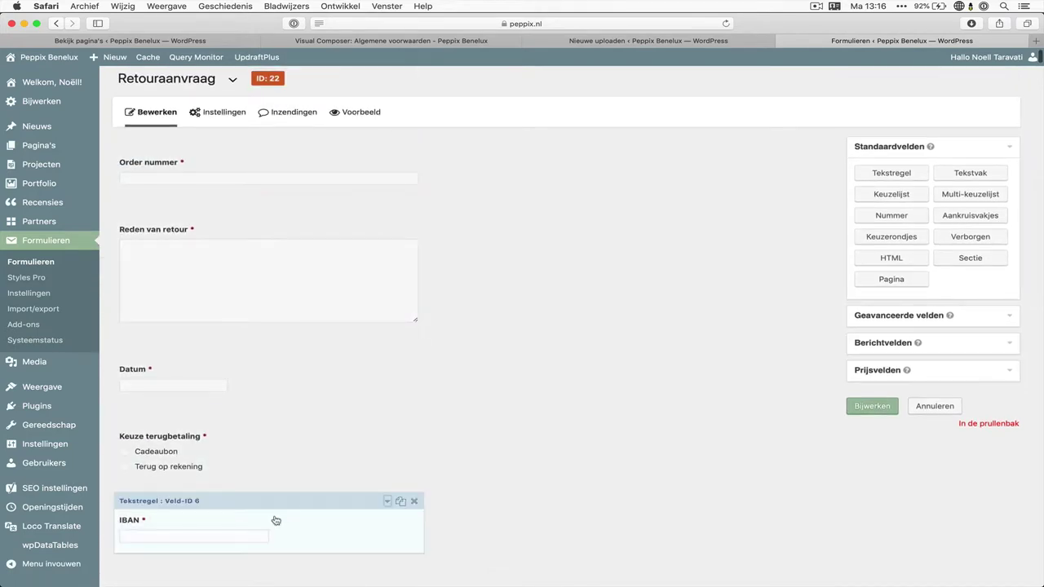
# Add a Sectie field below IBAN and retitle it 'Persoonsgegevens'
pyautogui.scroll(-1, 294, 484)
pyautogui.scroll(-4, 294, 485)
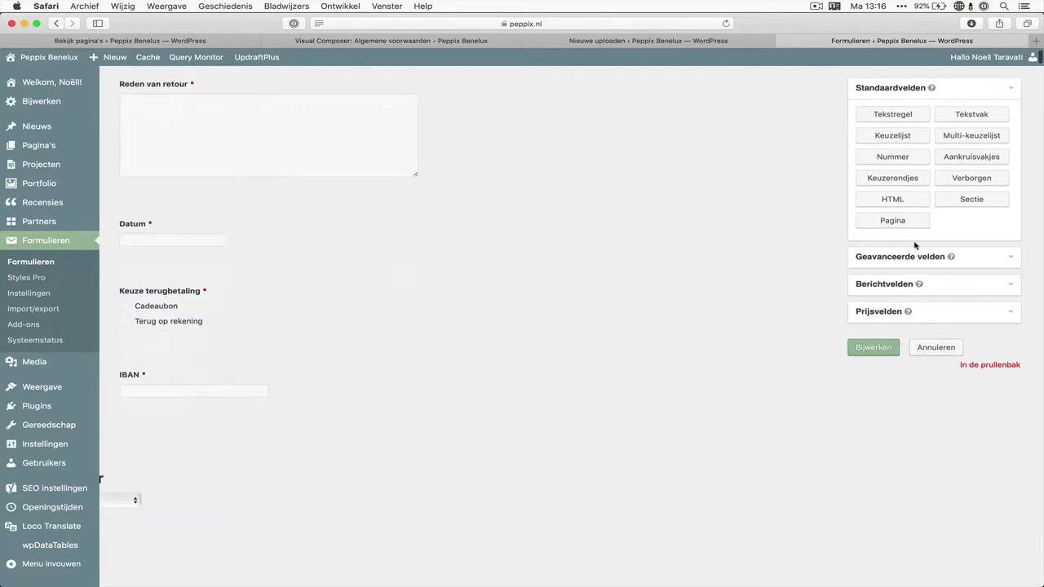
pyautogui.moveTo(996, 199); pyautogui.dragTo(258, 432)
pyautogui.scroll(-2, 257, 431)
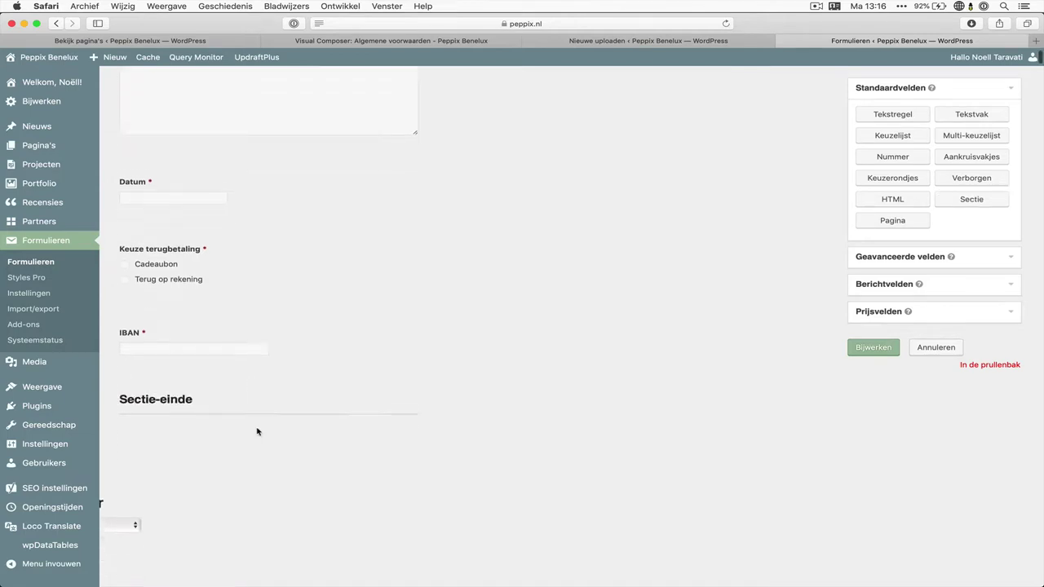
pyautogui.click(259, 377)
pyautogui.scroll(-3, 260, 381)
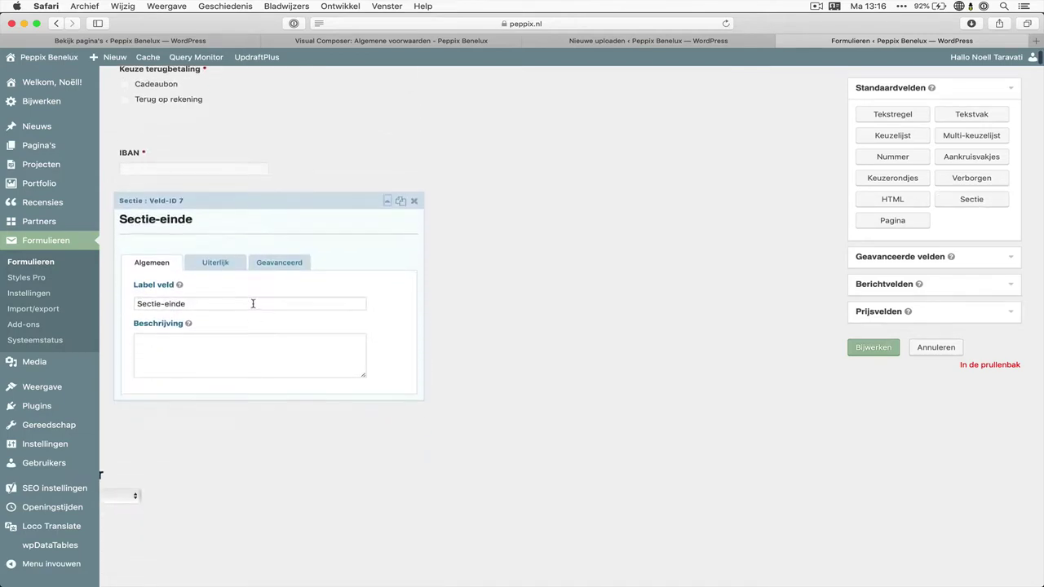
pyautogui.tripleClick(253, 304)
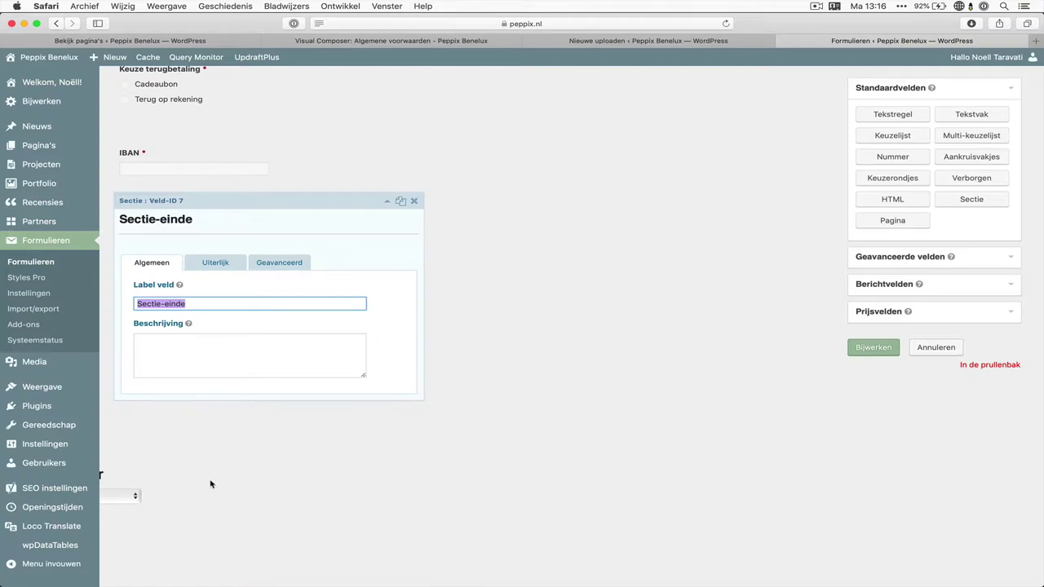
pyautogui.write('Pers')
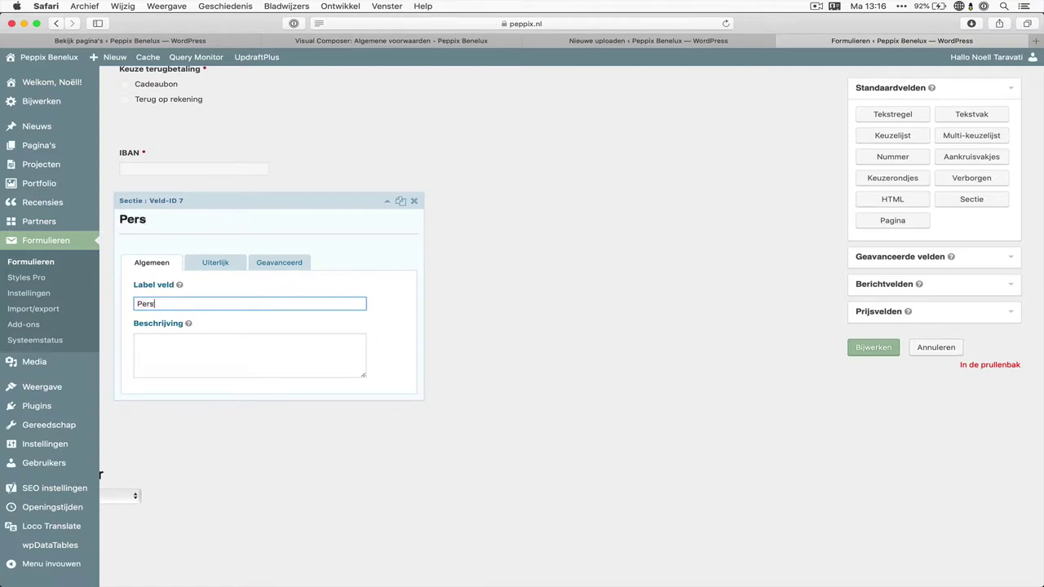
pyautogui.write('oonsgegevens')
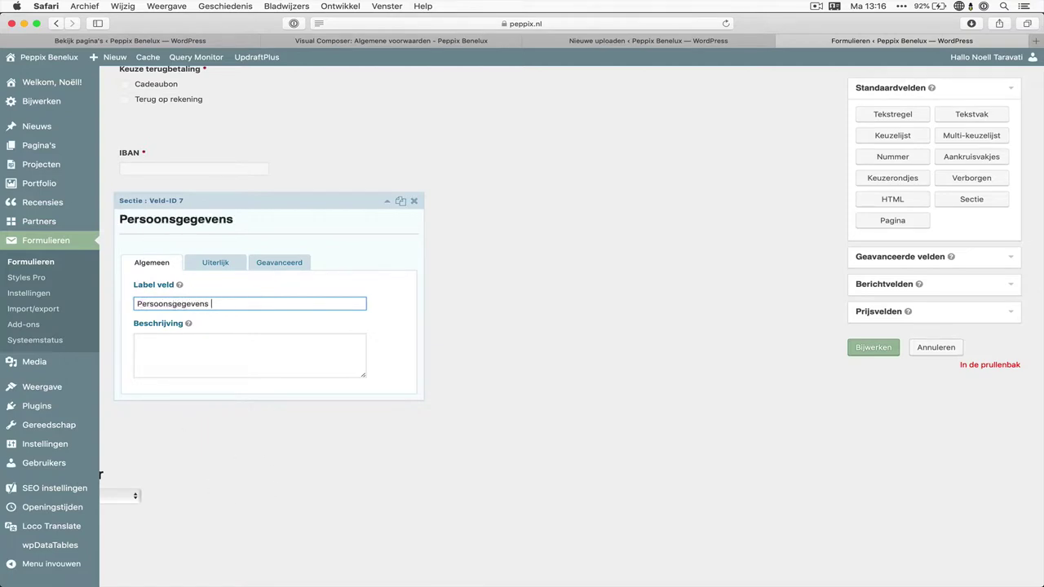
pyautogui.click(280, 242)
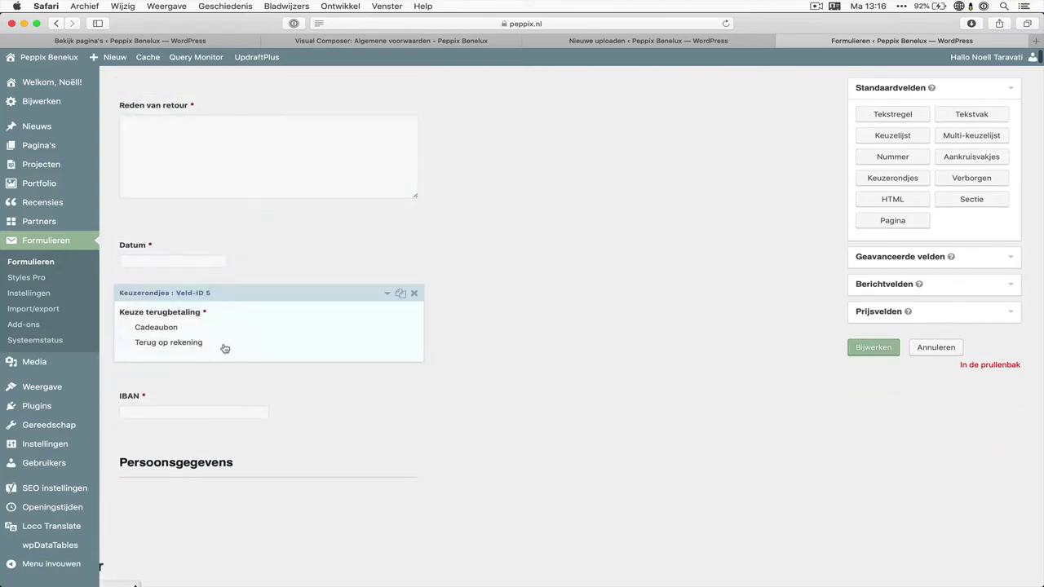
pyautogui.scroll(-4, 264, 287)
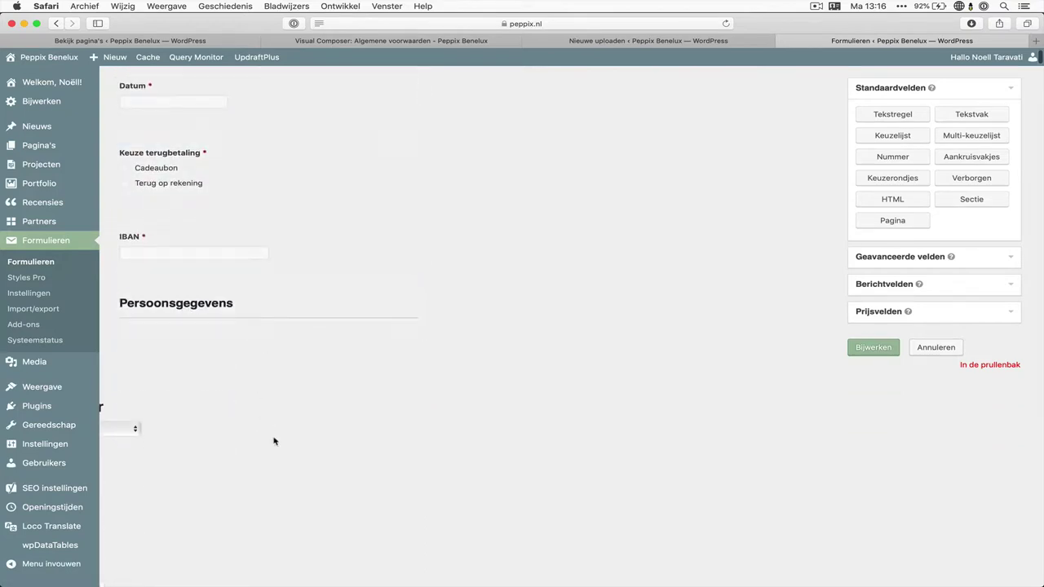
pyautogui.scroll(-2, 274, 442)
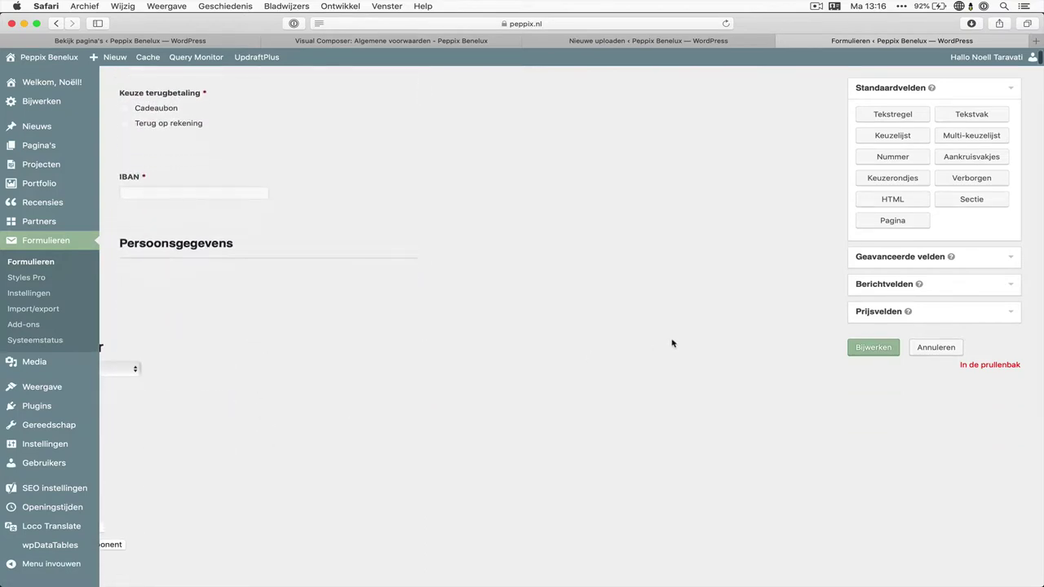
# Add Naam, E-mailadres, Telefoon and Adres fields from Geavanceerde velden below Persoonsgegevens
pyautogui.click(900, 258)
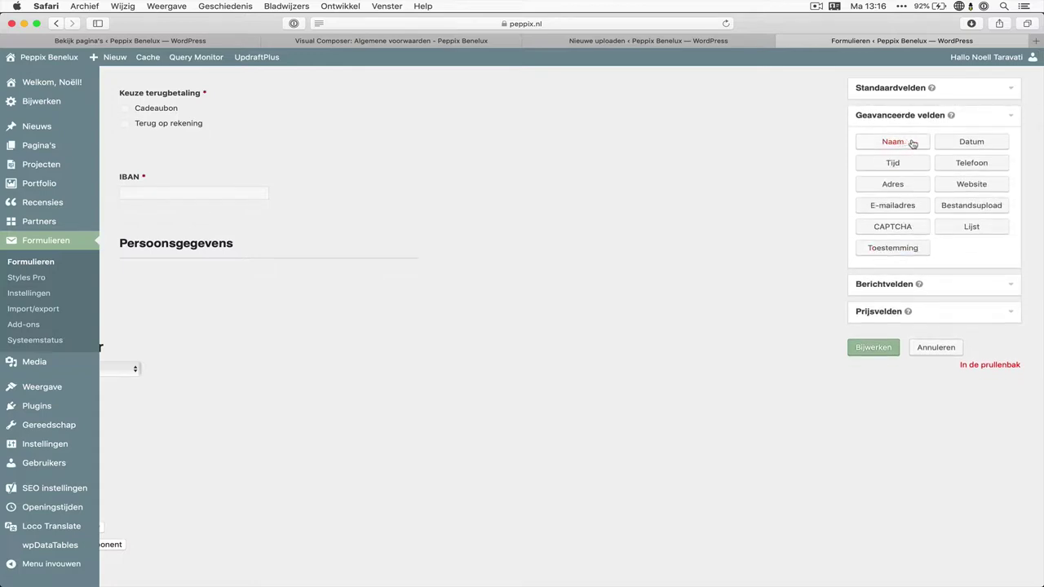
pyautogui.moveTo(915, 144); pyautogui.dragTo(383, 312)
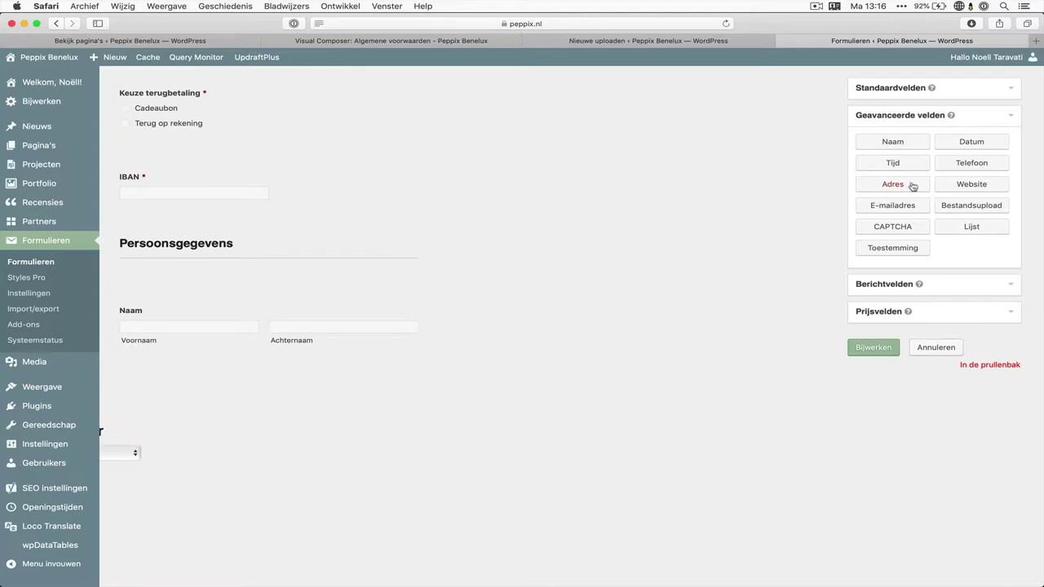
pyautogui.moveTo(897, 208); pyautogui.dragTo(293, 392)
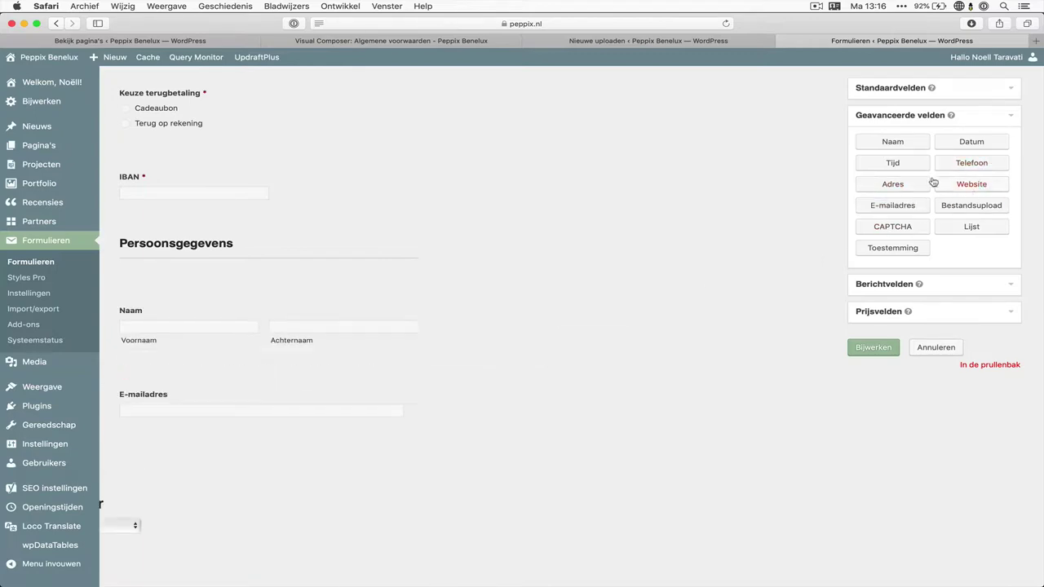
pyautogui.moveTo(975, 162); pyautogui.dragTo(361, 441)
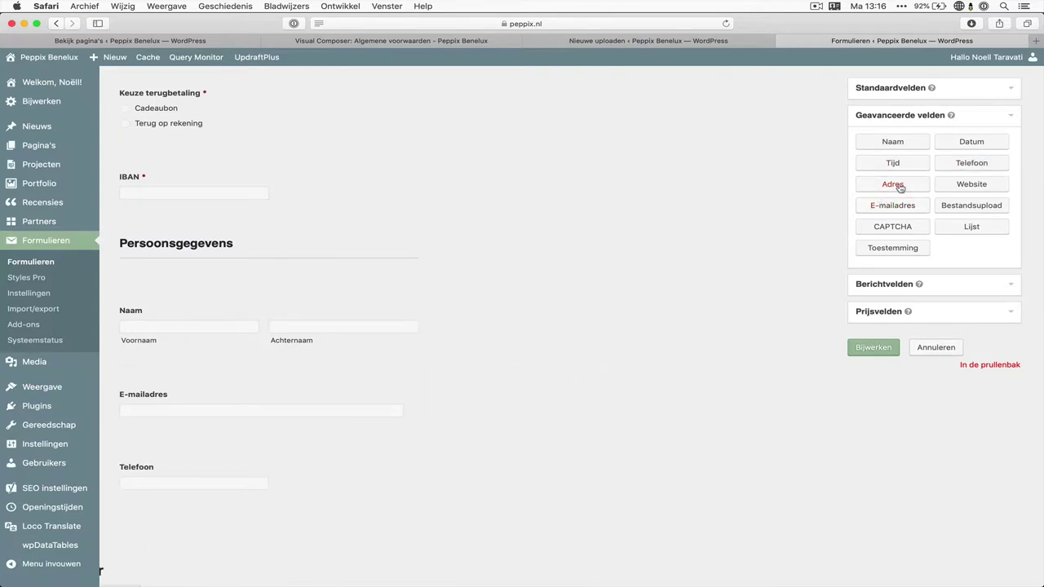
pyautogui.moveTo(894, 185); pyautogui.dragTo(346, 515)
pyautogui.scroll(-3, 346, 515)
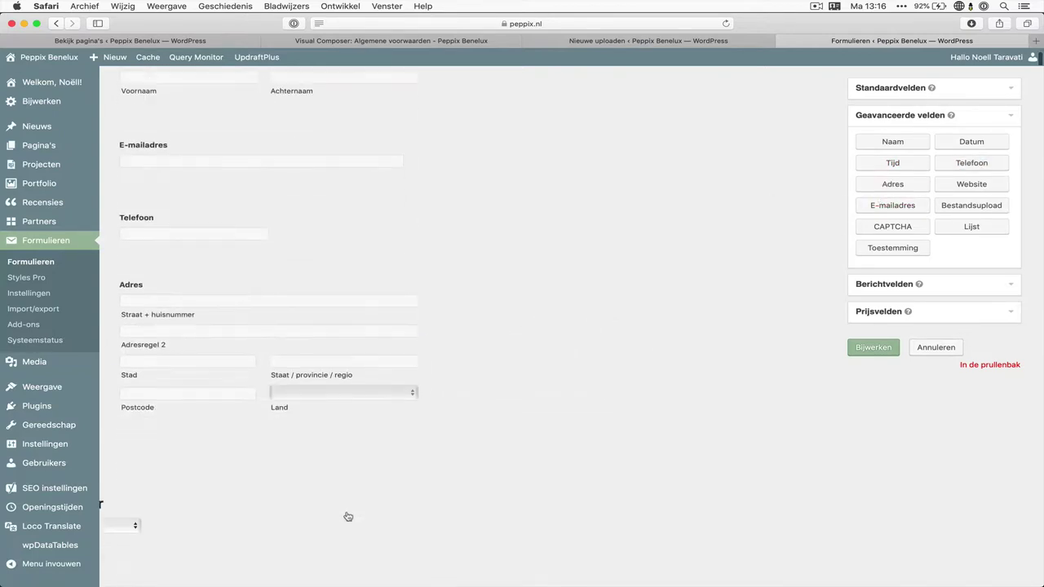
# Hide Adresregel 2 and Staat / provincie in the Adres field and set Standaardland to Nederland
pyautogui.click(327, 366)
pyautogui.scroll(-3, 327, 366)
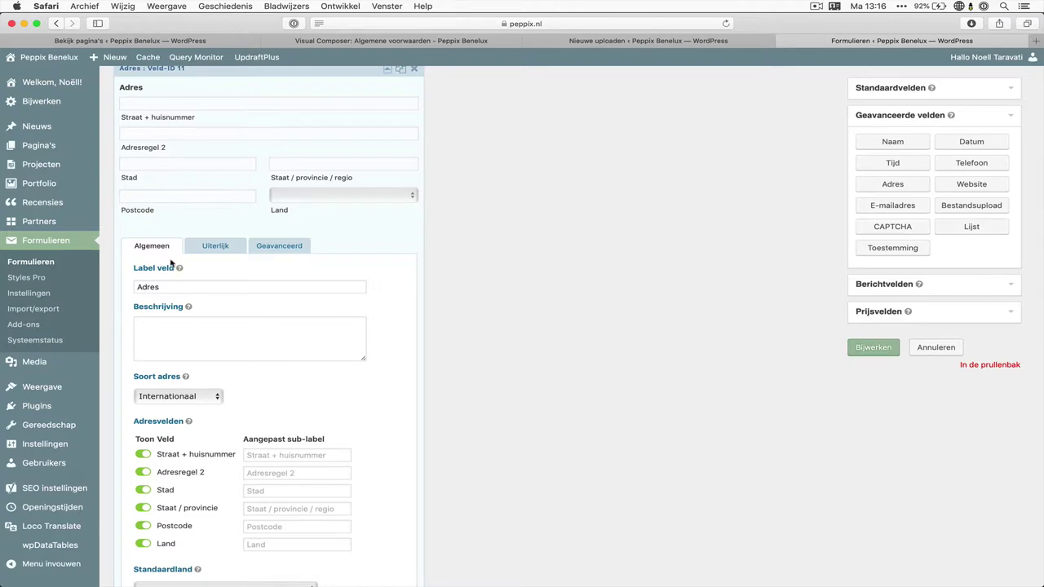
pyautogui.scroll(-2, 170, 265)
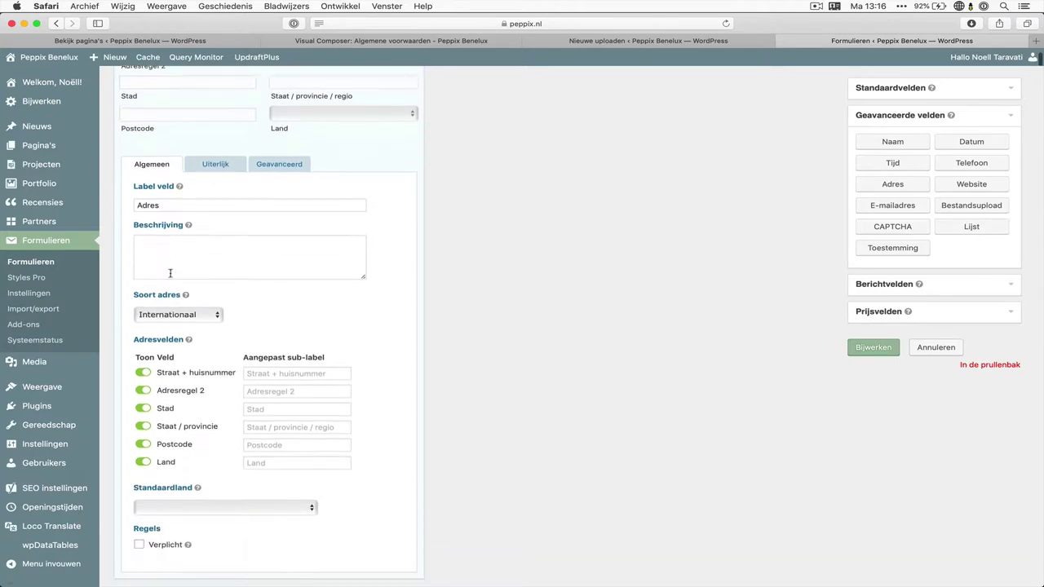
pyautogui.click(143, 392)
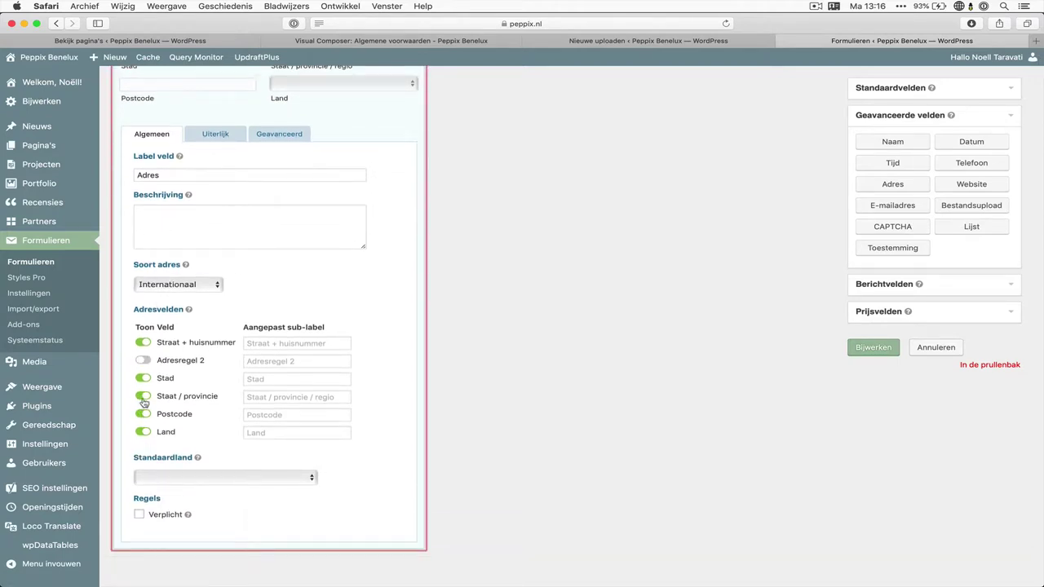
pyautogui.click(143, 397)
pyautogui.click(187, 477)
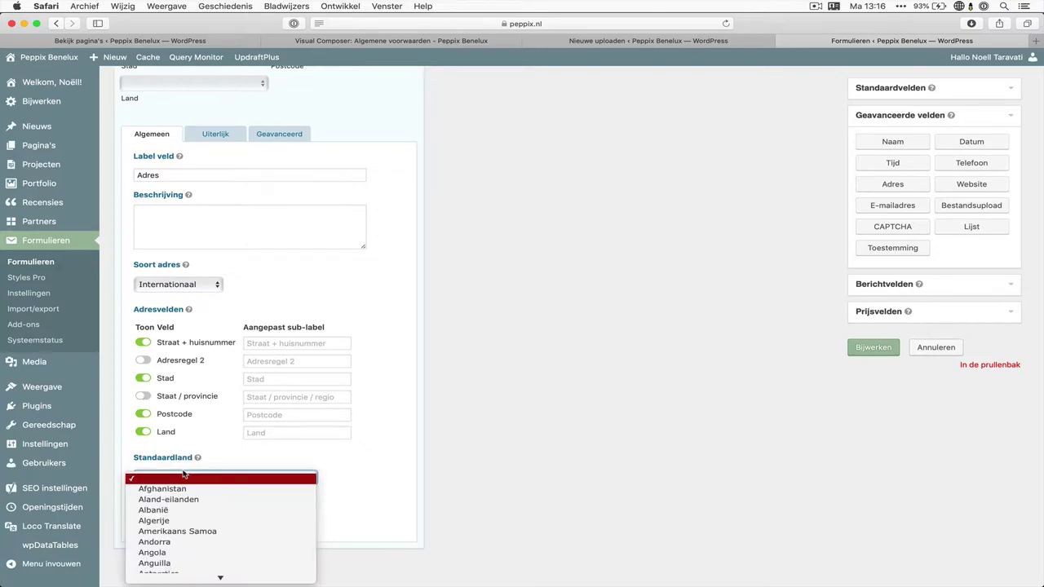
pyautogui.write('Nederland')
pyautogui.press('Return')
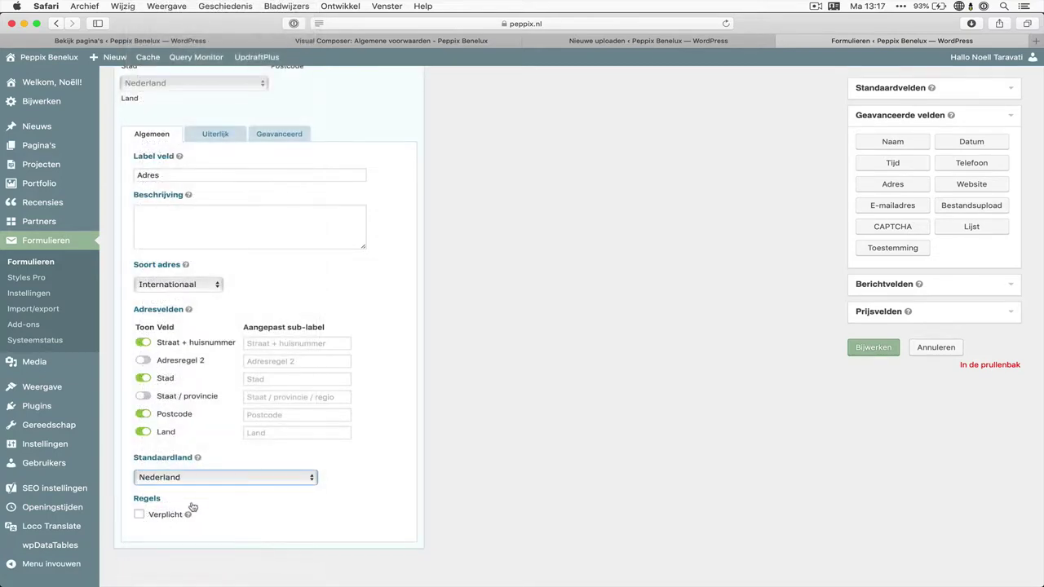
pyautogui.scroll(5, 269, 258)
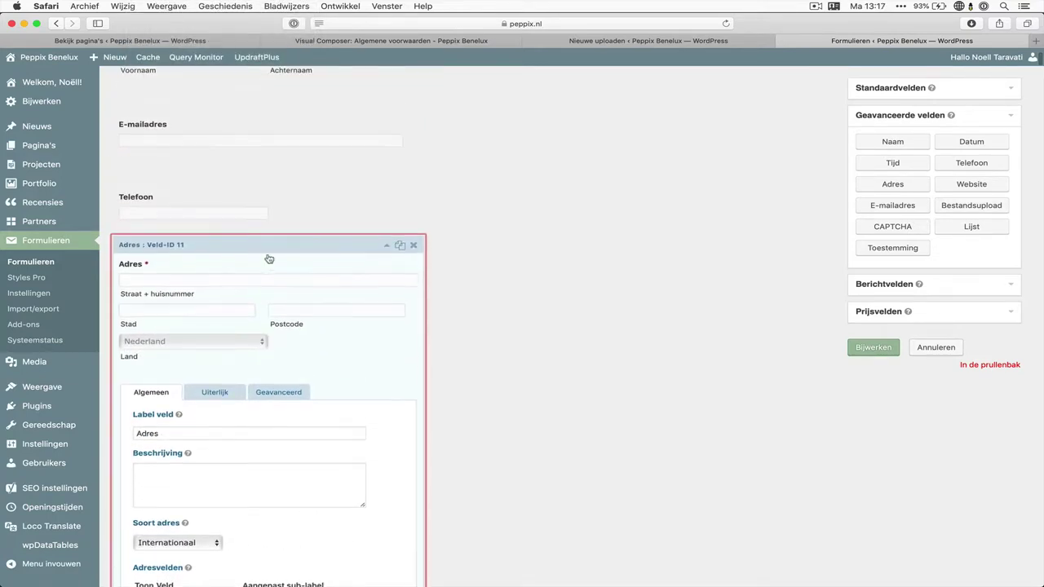
pyautogui.click(257, 208)
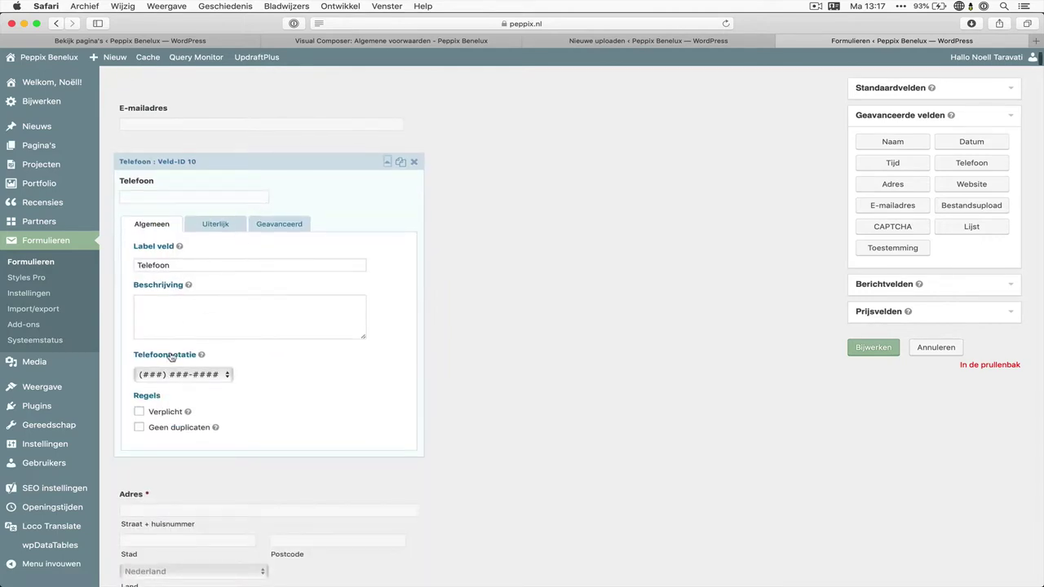
# Set the Telefoon field's phone format to Internationaal
pyautogui.click(189, 374)
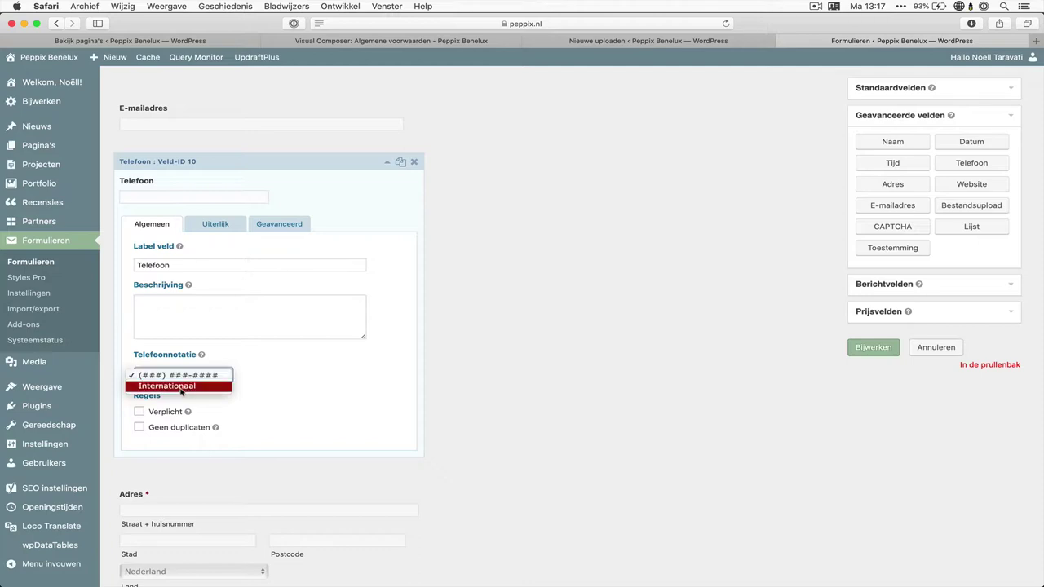
pyautogui.click(197, 385)
pyautogui.scroll(2, 313, 371)
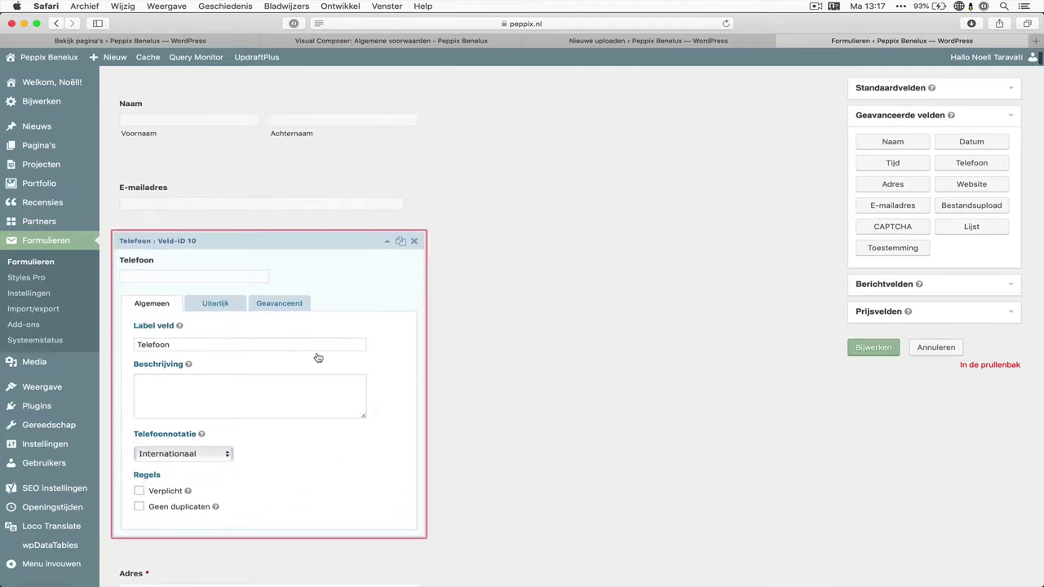
# Mark the E-mailadres and Naam fields as Verplicht
pyautogui.click(256, 207)
pyautogui.click(178, 402)
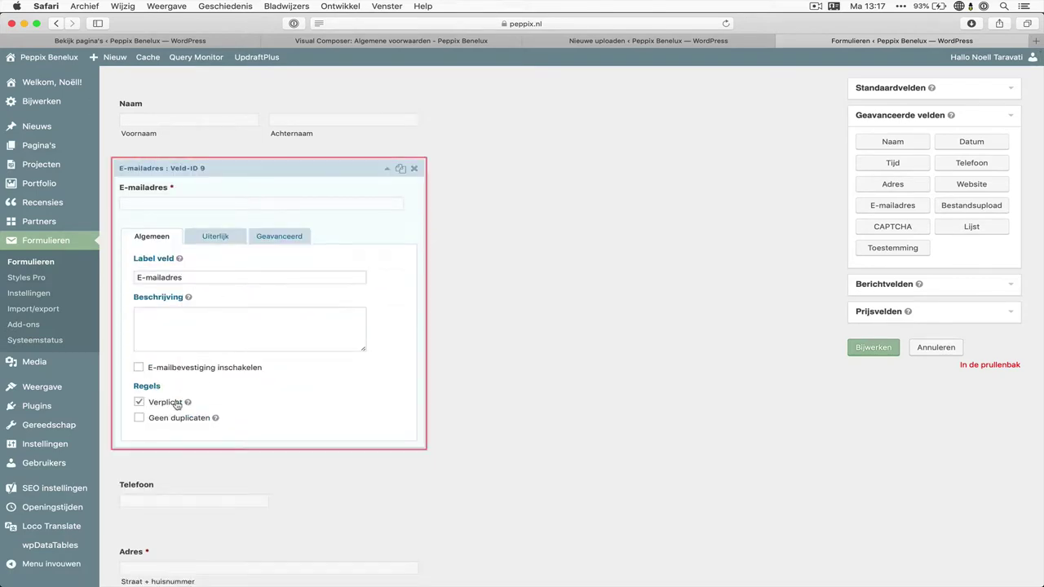
pyautogui.click(233, 140)
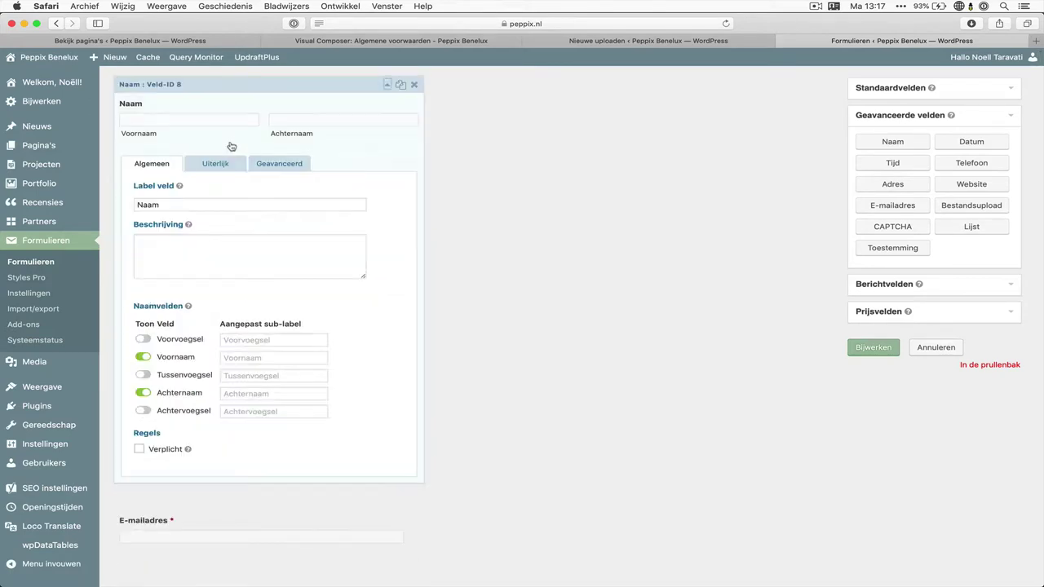
pyautogui.click(140, 450)
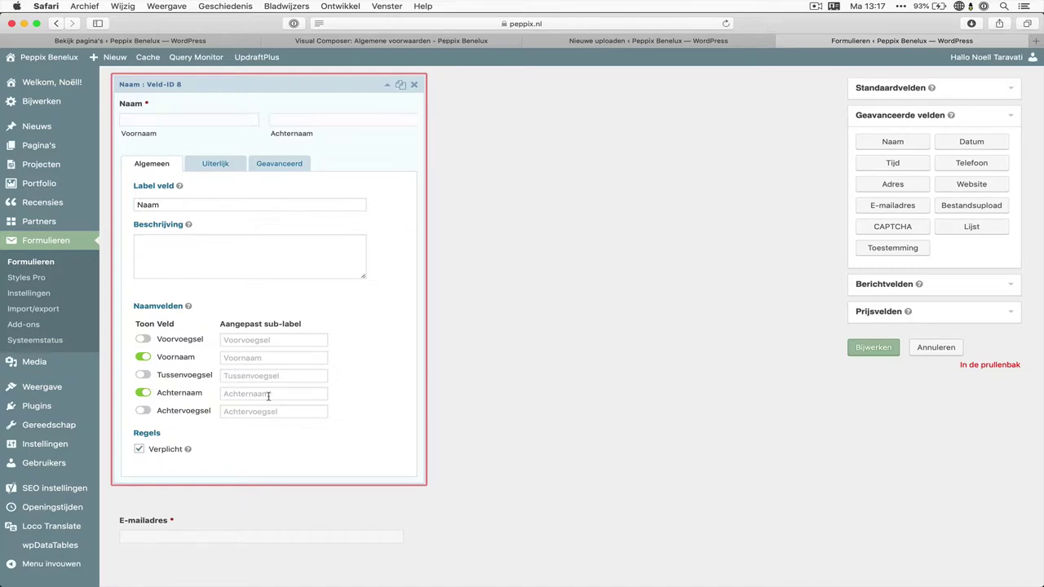
pyautogui.scroll(1, 268, 397)
pyautogui.scroll(1, 267, 397)
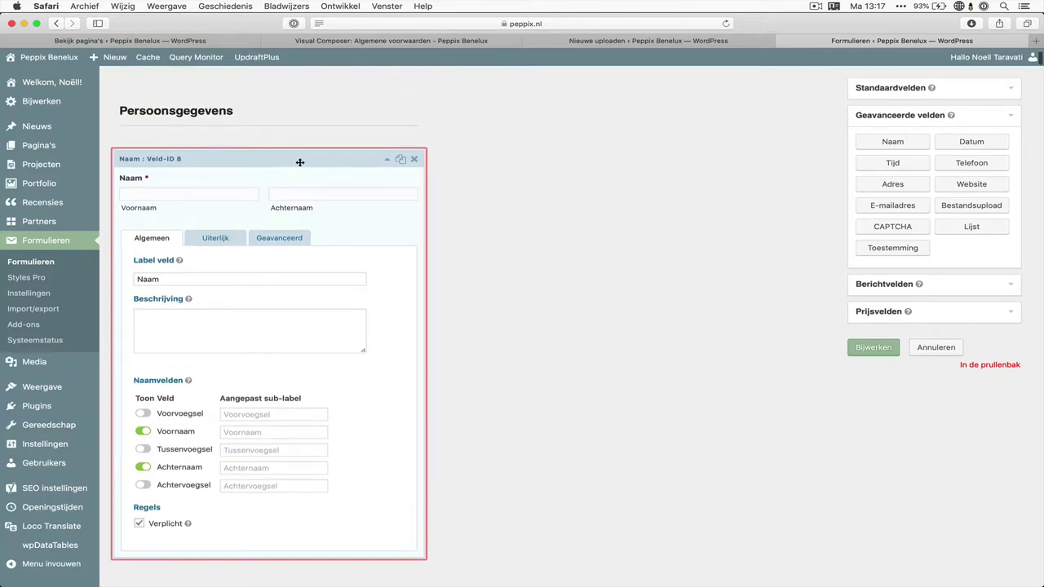
pyautogui.click(299, 161)
# Save the form changes with Bijwerken and open the Voorbeeld preview
pyautogui.scroll(10, 495, 237)
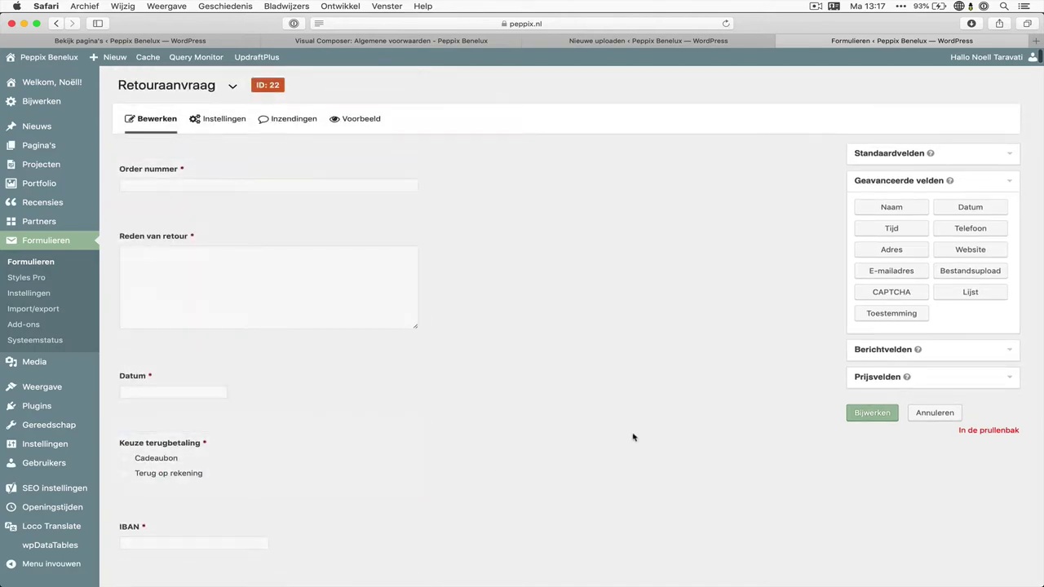
pyautogui.click(869, 417)
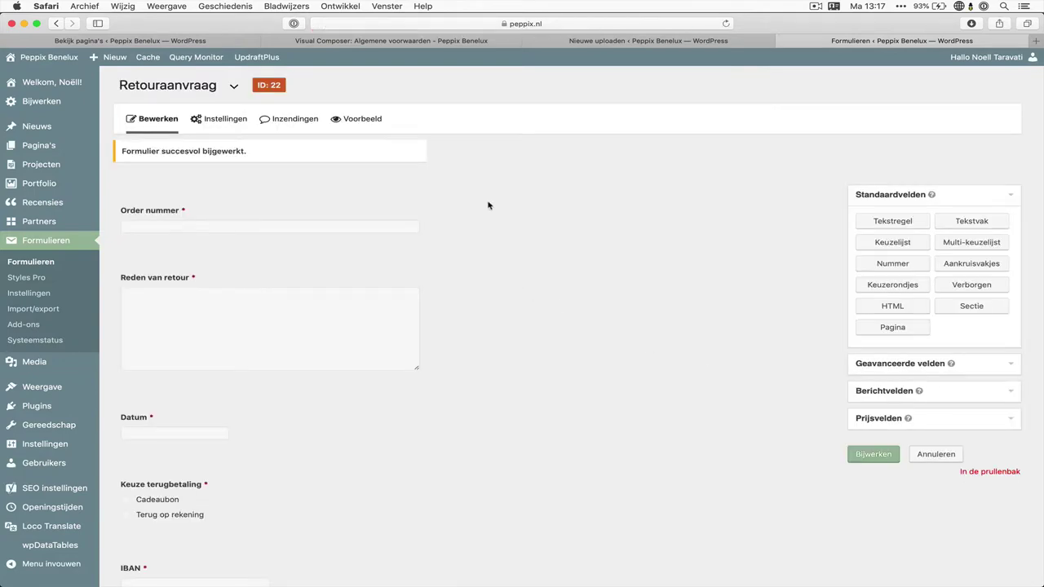
pyautogui.click(375, 124)
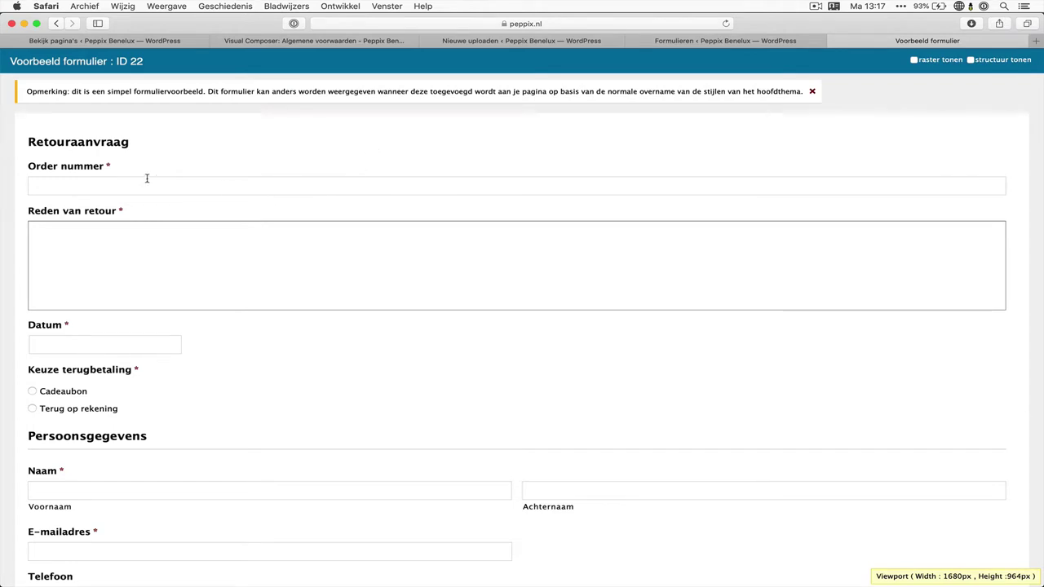
pyautogui.click(51, 345)
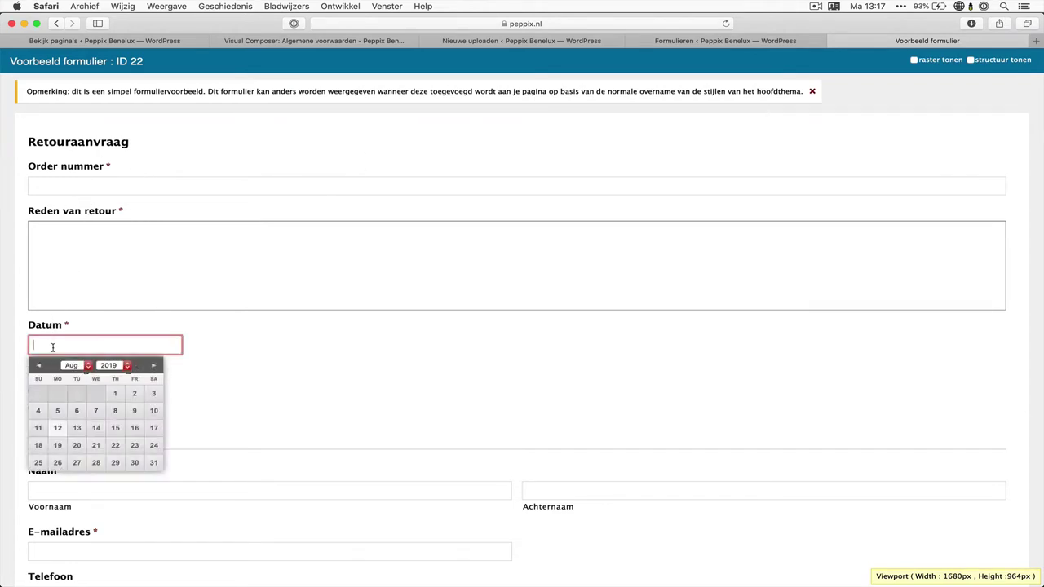
pyautogui.click(117, 394)
pyautogui.click(157, 383)
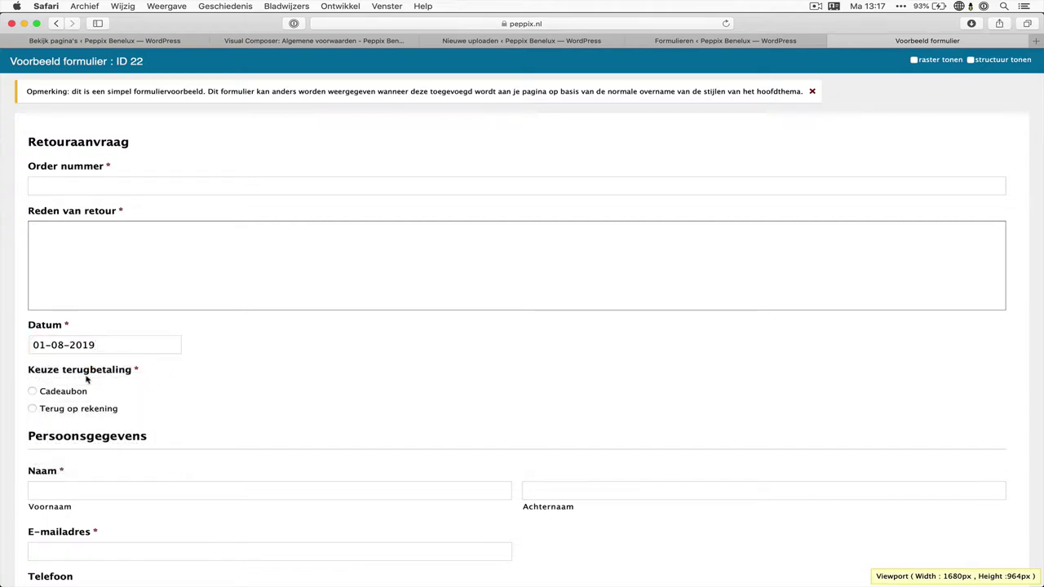
# Choose Terug op rekening as the refund option to reveal the IBAN field
pyautogui.scroll(-2, 104, 371)
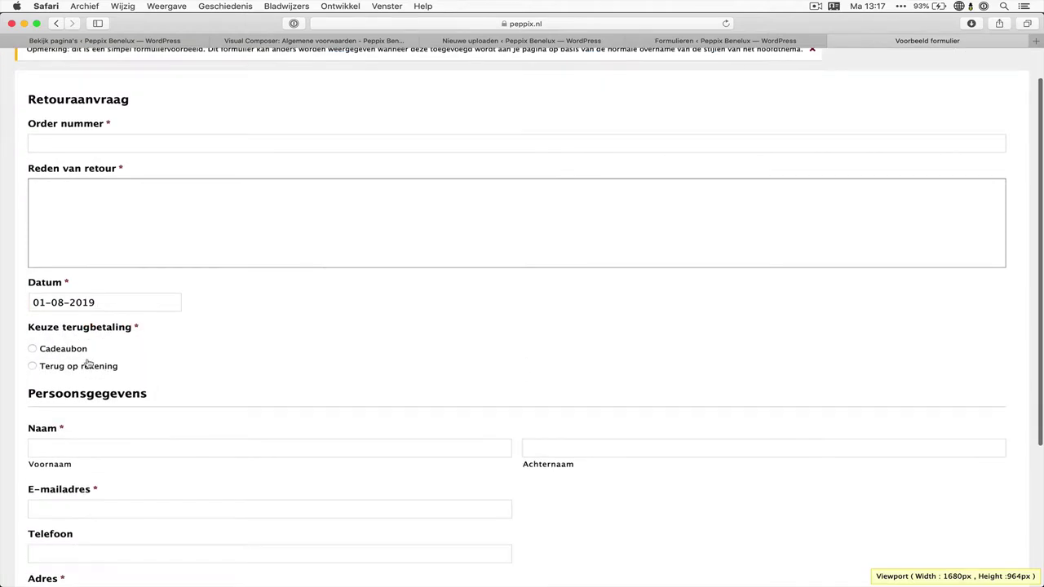
pyautogui.click(70, 352)
pyautogui.click(79, 372)
pyautogui.moveTo(52, 390); pyautogui.dragTo(23, 386)
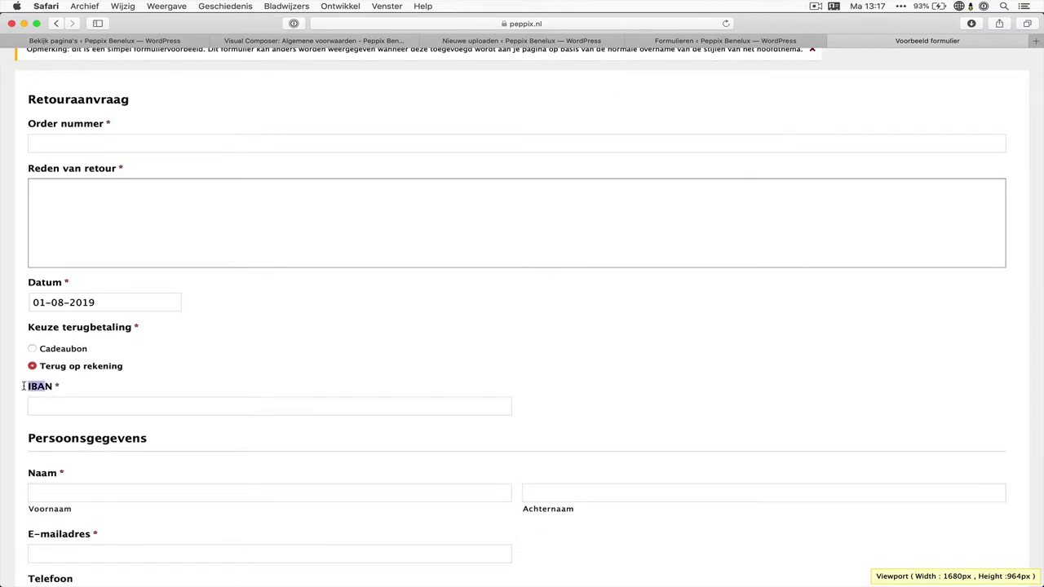
pyautogui.click(81, 388)
pyautogui.scroll(-5, 84, 389)
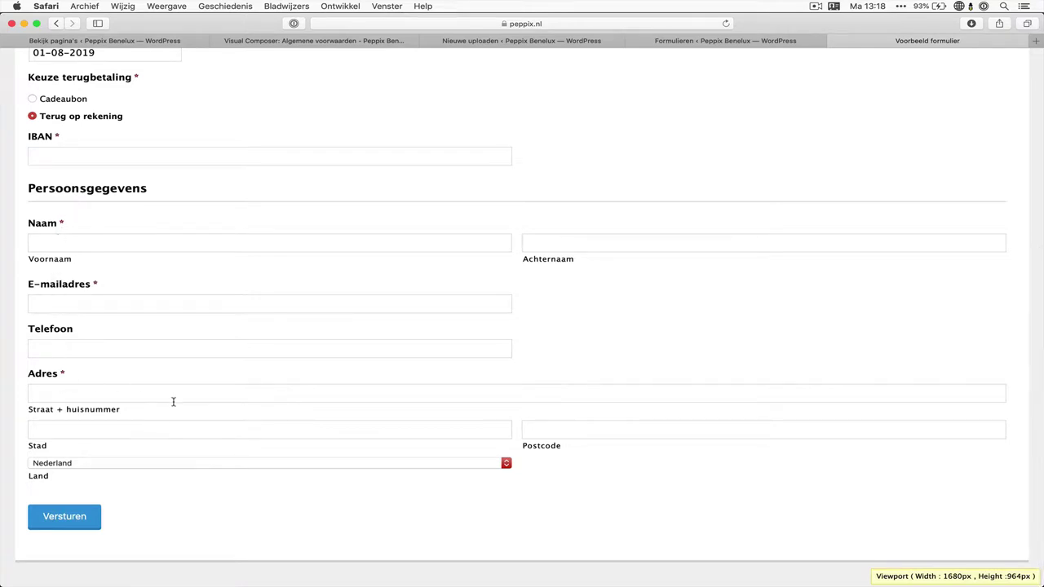
# Leave the preview and open the Standaardbevestiging confirmation for editing
pyautogui.click(834, 40)
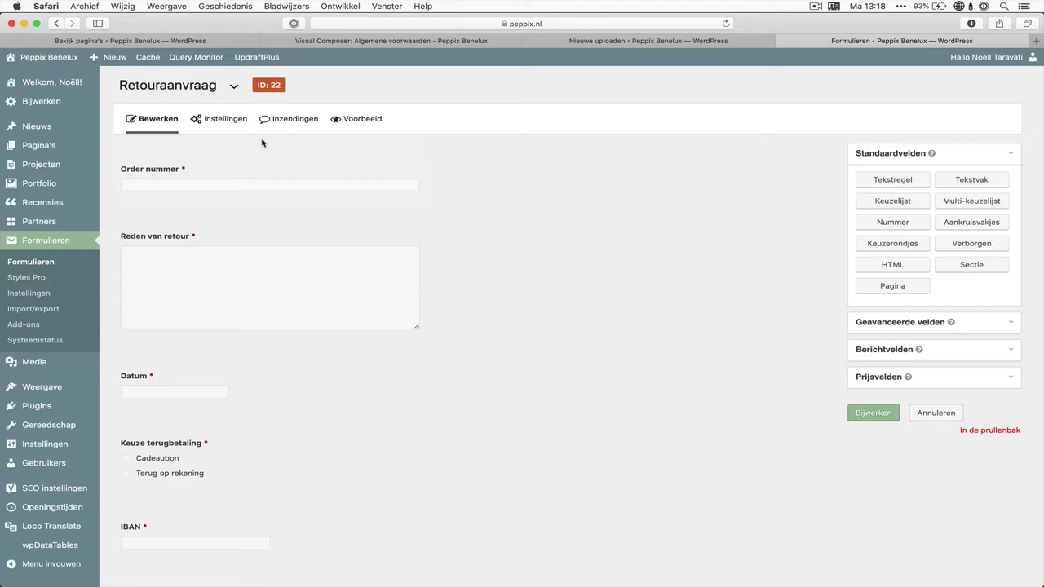
pyautogui.moveTo(209, 121)
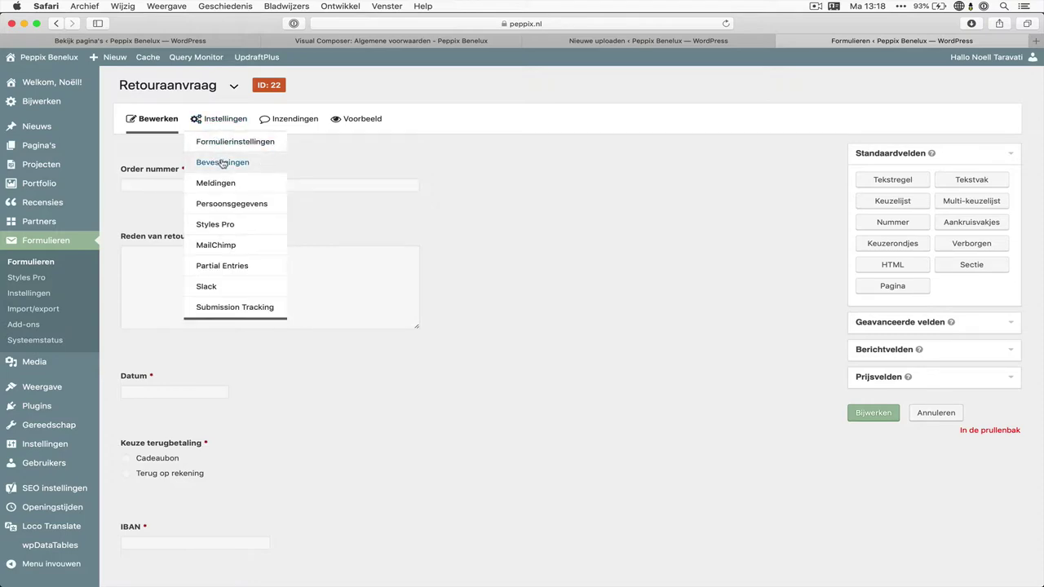
pyautogui.click(254, 166)
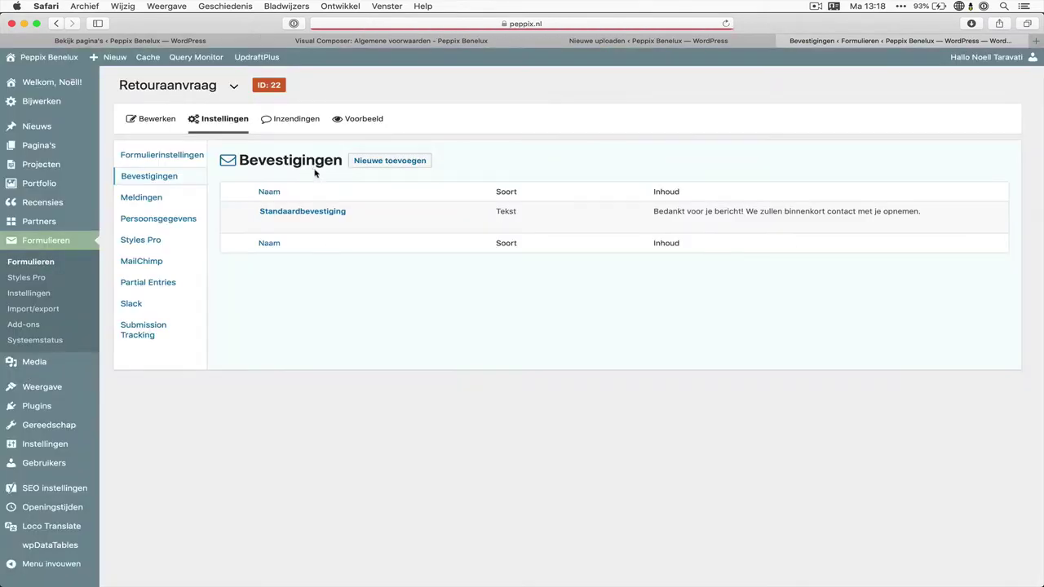
pyautogui.click(277, 223)
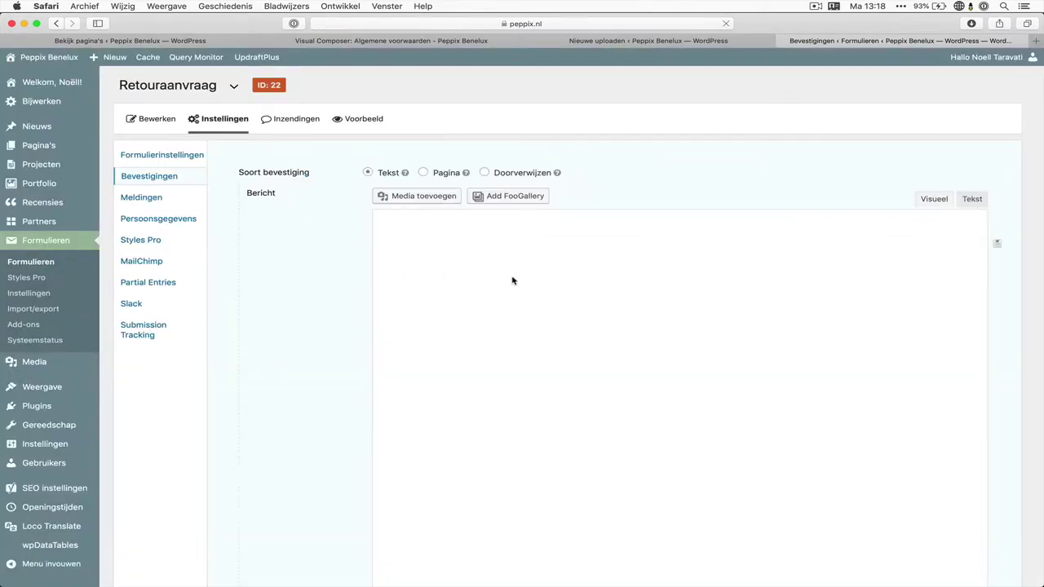
# Replace the message with 'Bedankt voor je retouraanvraag, wij gaan er zo snel mogelijk mee aan de slag…' and save
pyautogui.tripleClick(535, 283)
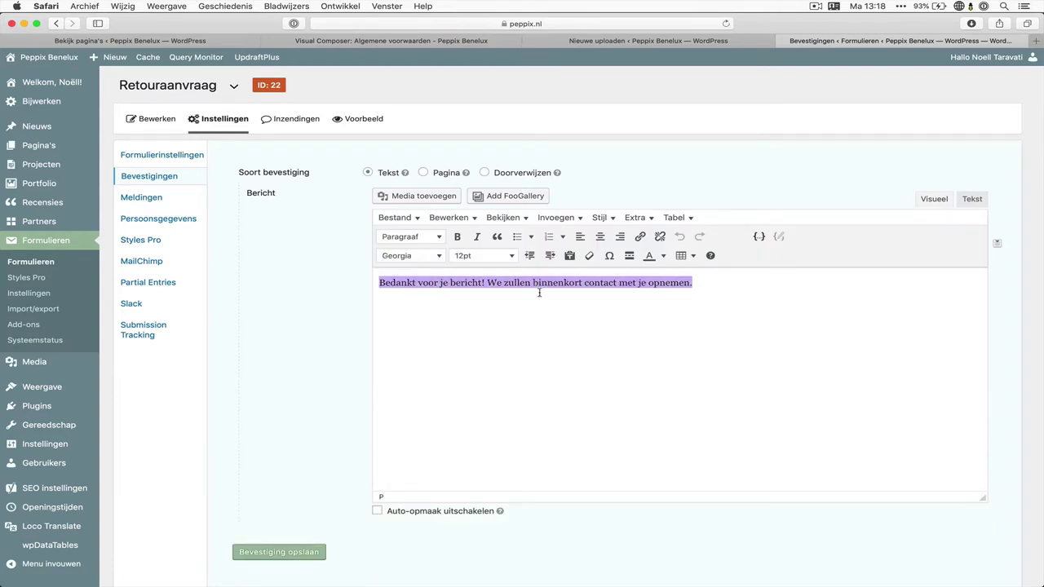
pyautogui.click(541, 308)
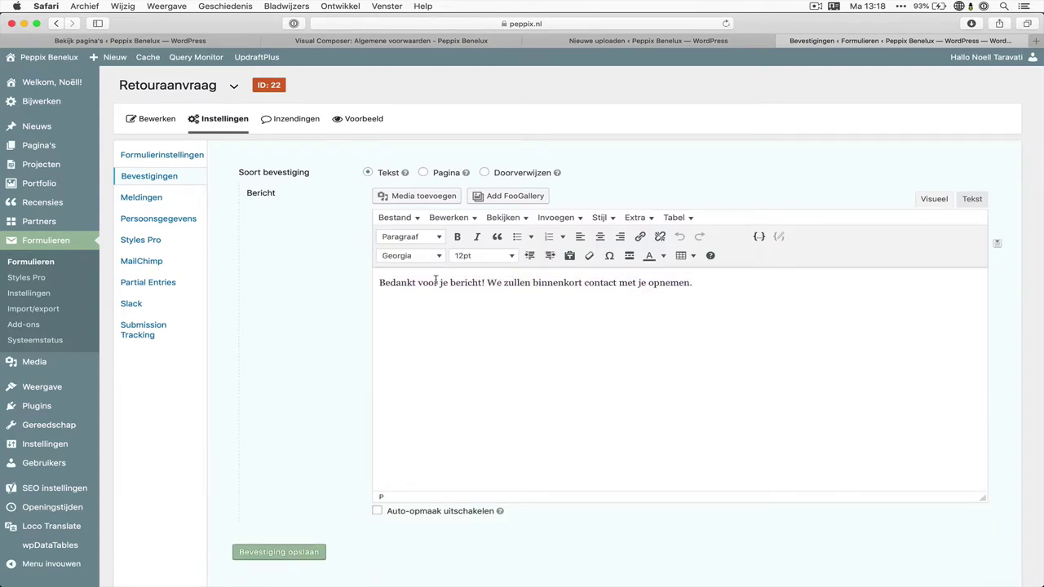
pyautogui.moveTo(376, 282); pyautogui.dragTo(485, 283)
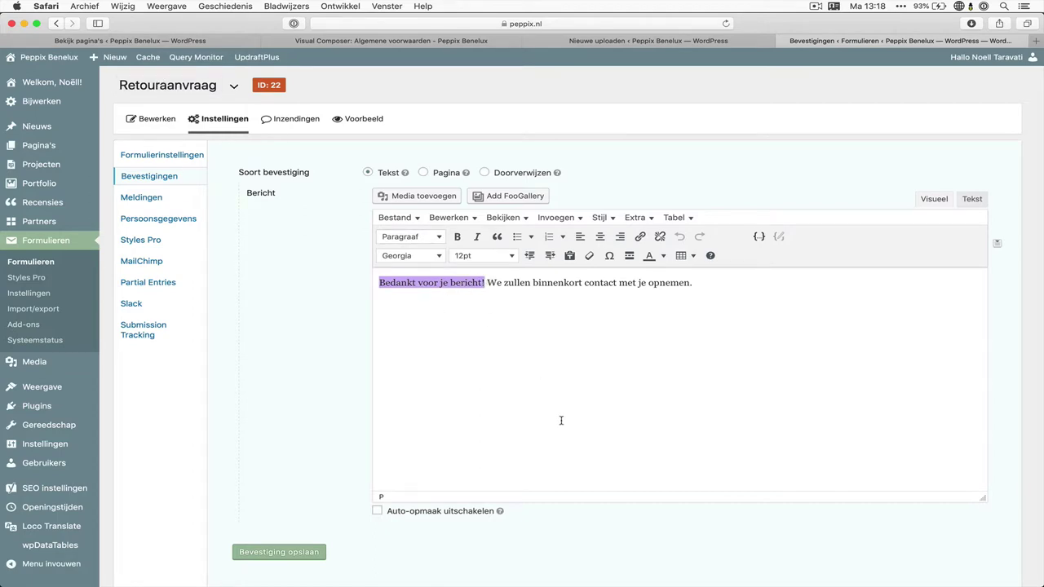
pyautogui.tripleClick(640, 345)
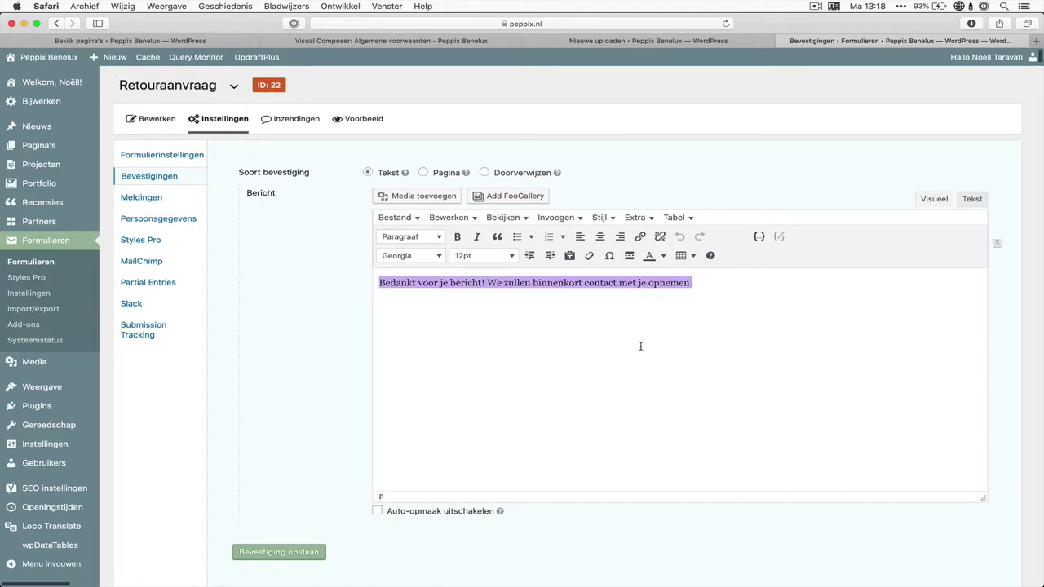
pyautogui.write('Bedank')
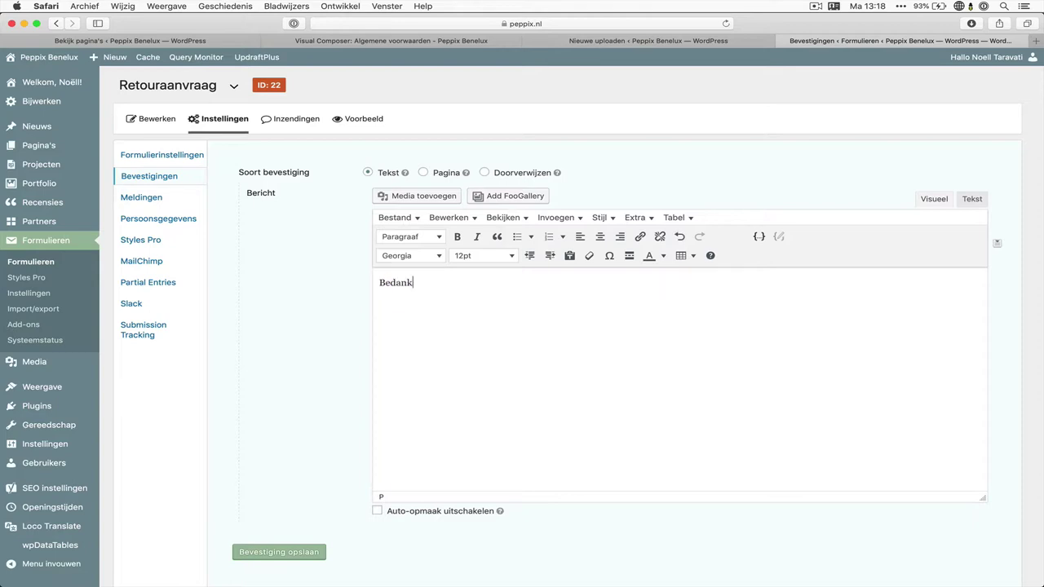
pyautogui.write('t voor je retouraanvraag, wij gaan er zo snel mogelijk mee aan de slag. Je wordt op de hoogte gehouden via e-mail.')
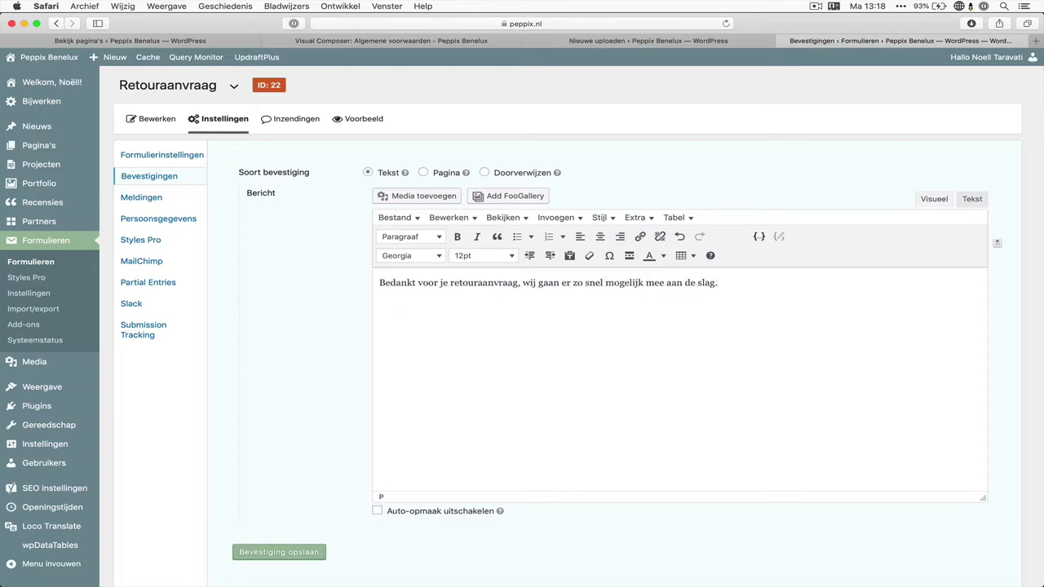
pyautogui.click(303, 553)
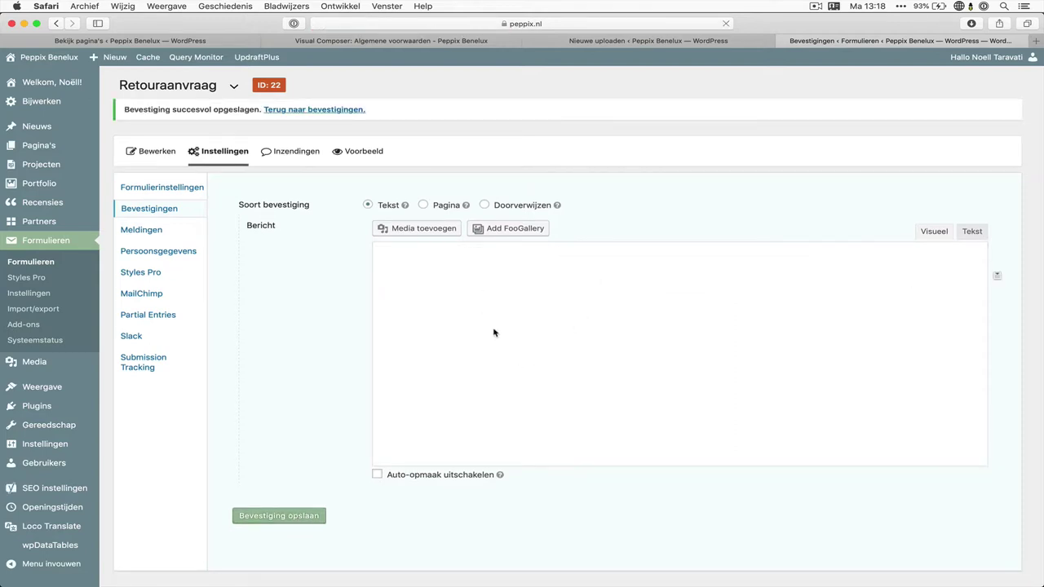
# Begin the confirmation with 'Hoi {Naam (Voornaam)}, bedankt…' and save it
pyautogui.doubleClick(484, 316)
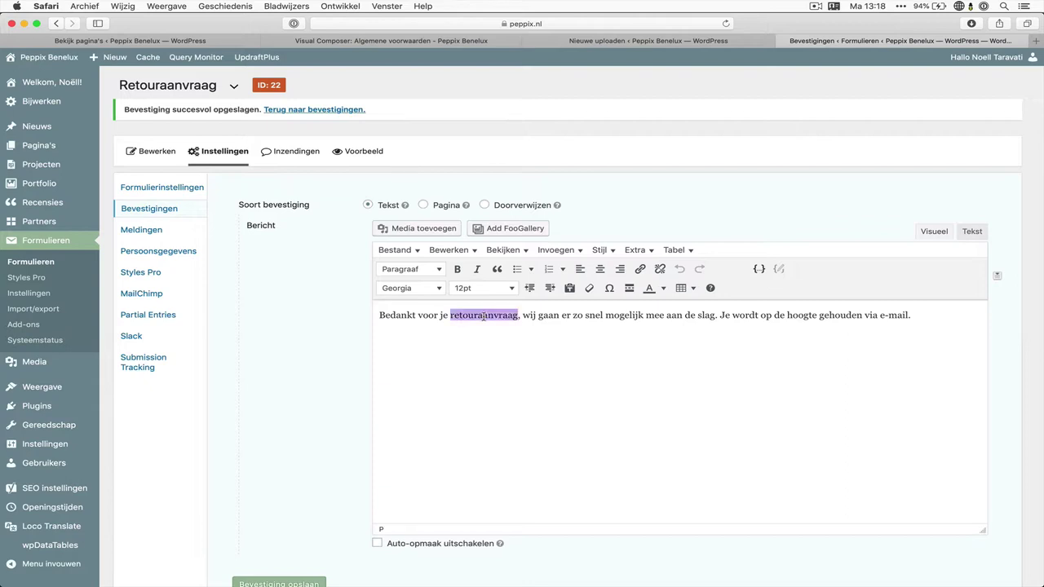
pyautogui.click(484, 330)
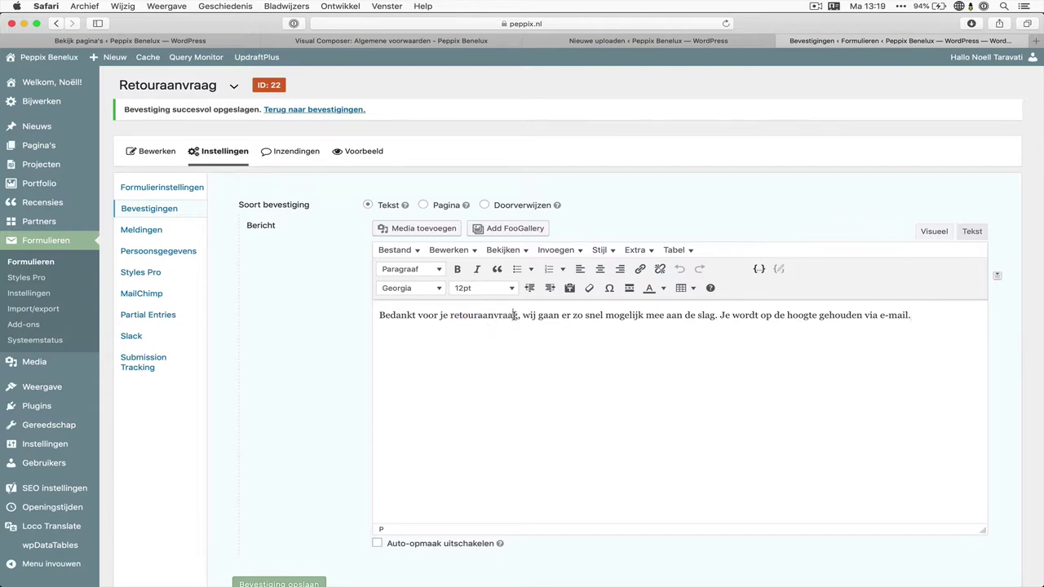
pyautogui.write('Hoi')
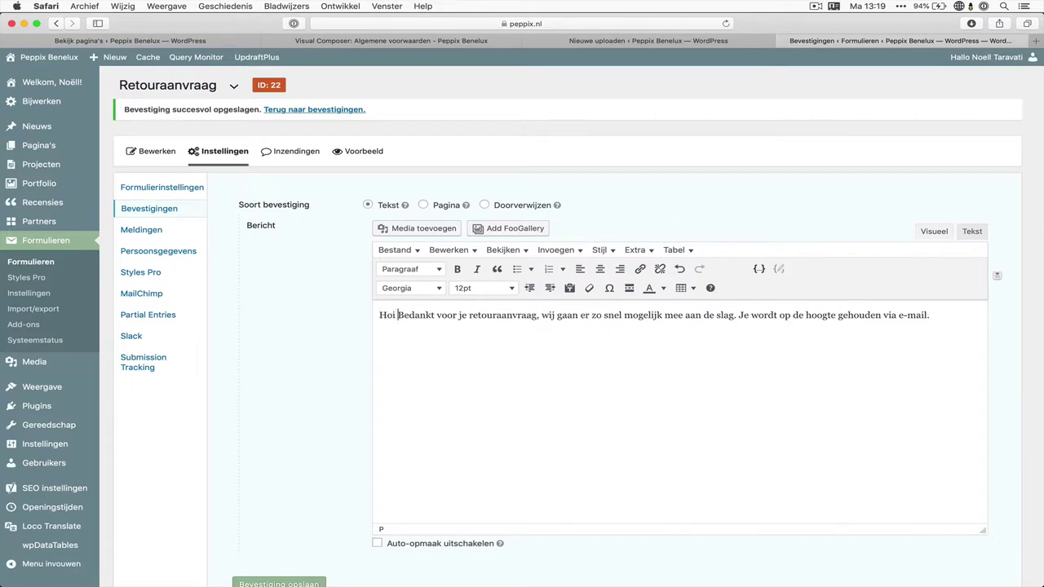
pyautogui.click(998, 276)
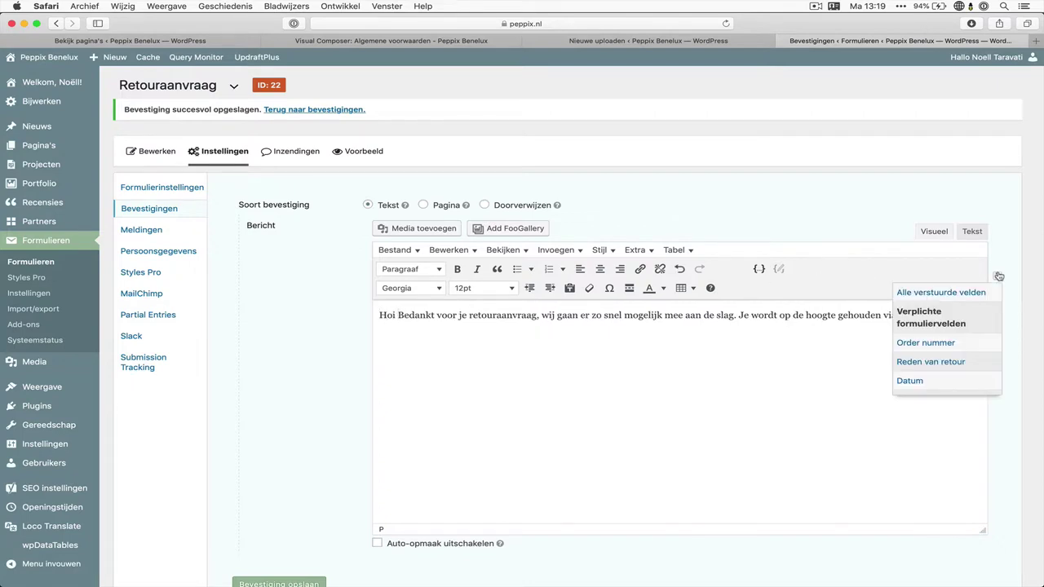
pyautogui.scroll(-4, 938, 334)
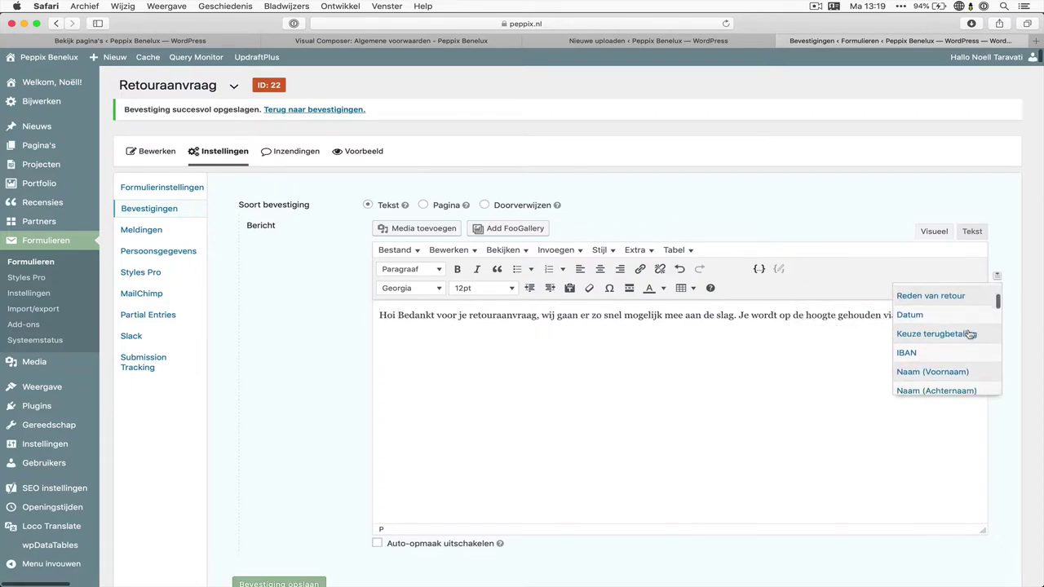
pyautogui.click(950, 331)
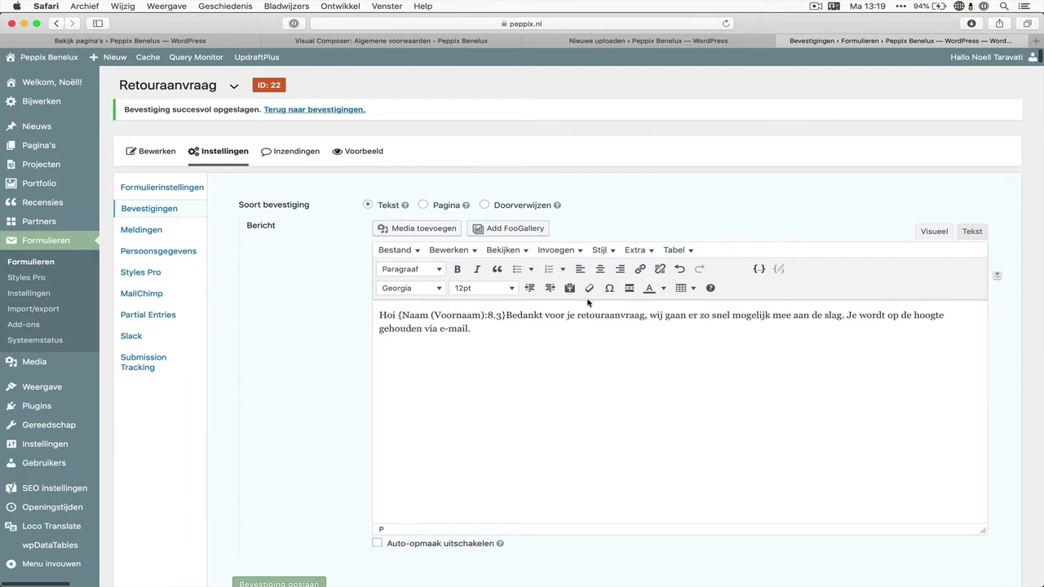
pyautogui.write(', ')
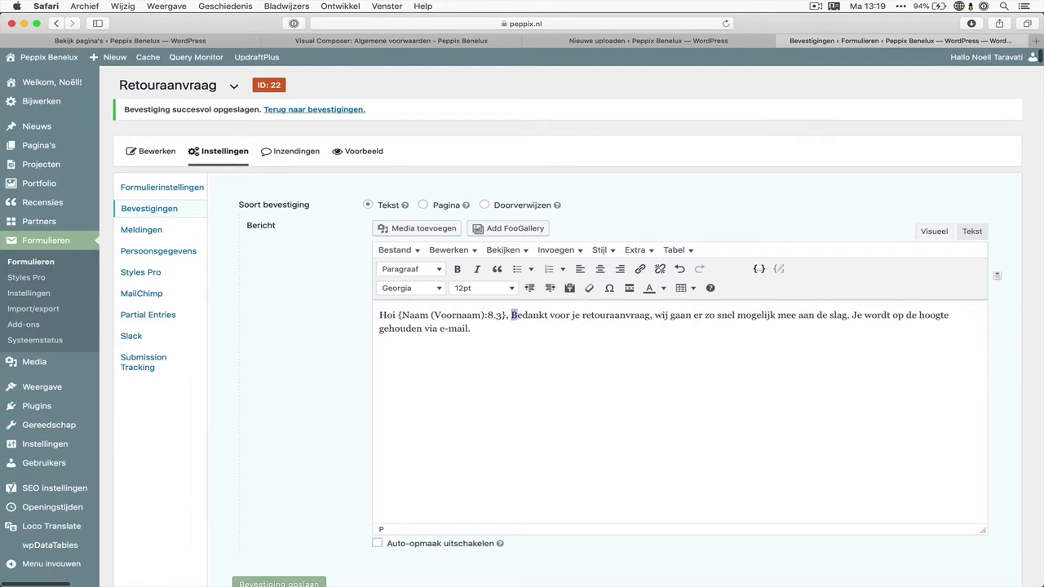
pyautogui.write('b')
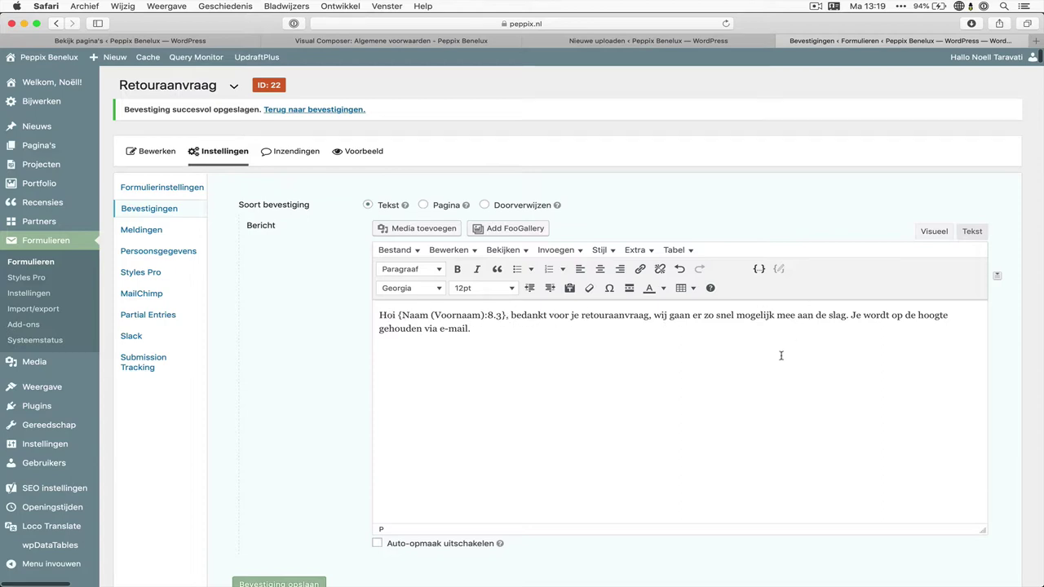
pyautogui.scroll(-2, 604, 416)
pyautogui.click(279, 516)
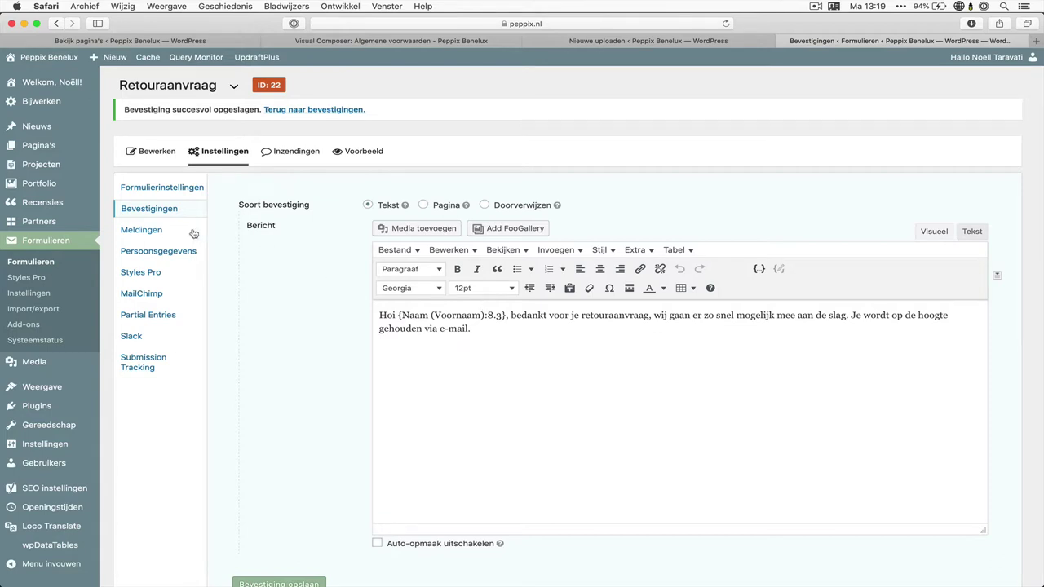
# Go to Meldingen and open the Beheerdersmelding notification for editing
pyautogui.click(167, 234)
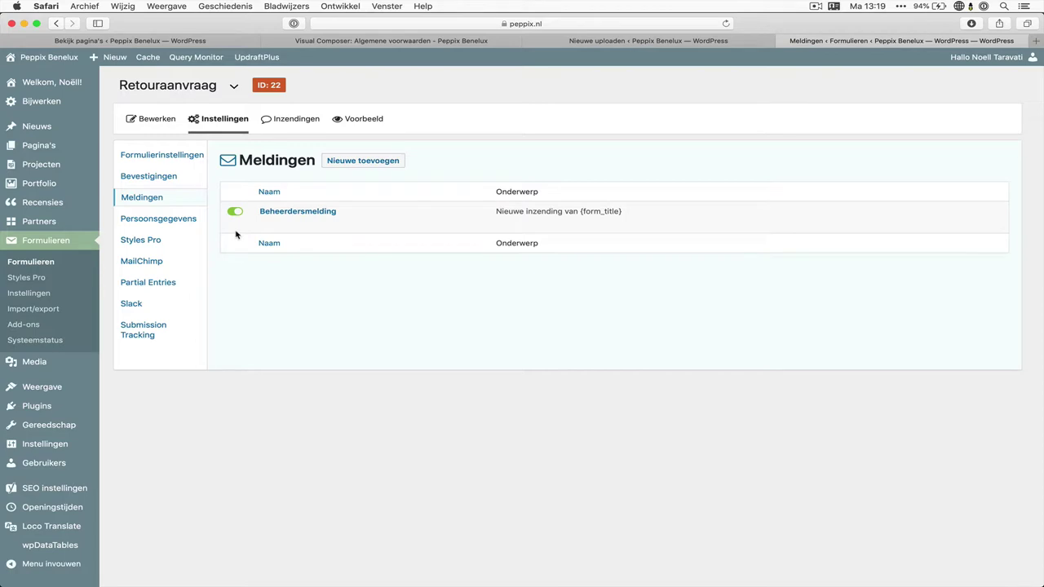
pyautogui.moveTo(237, 219)
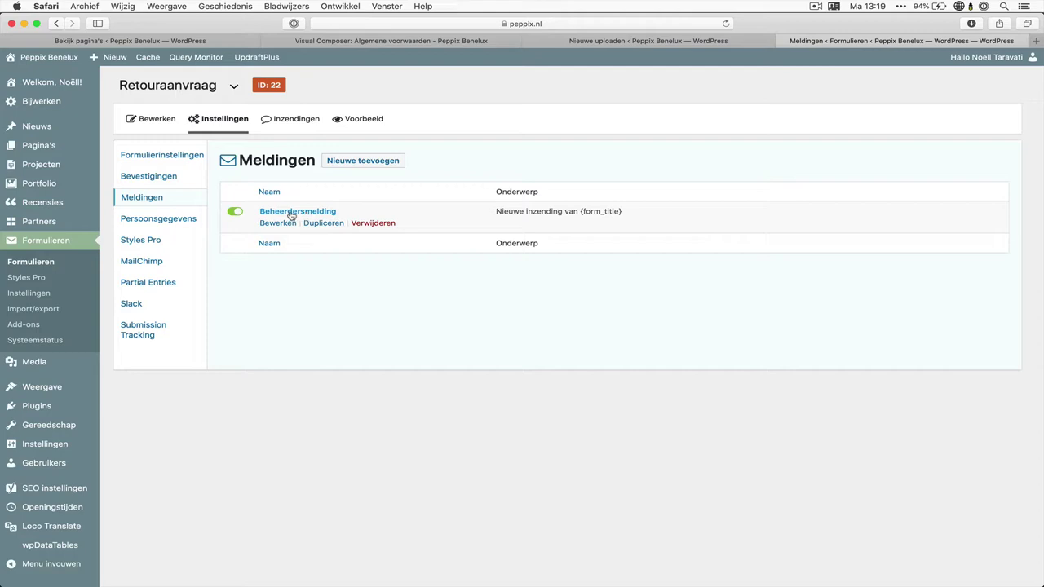
pyautogui.click(282, 223)
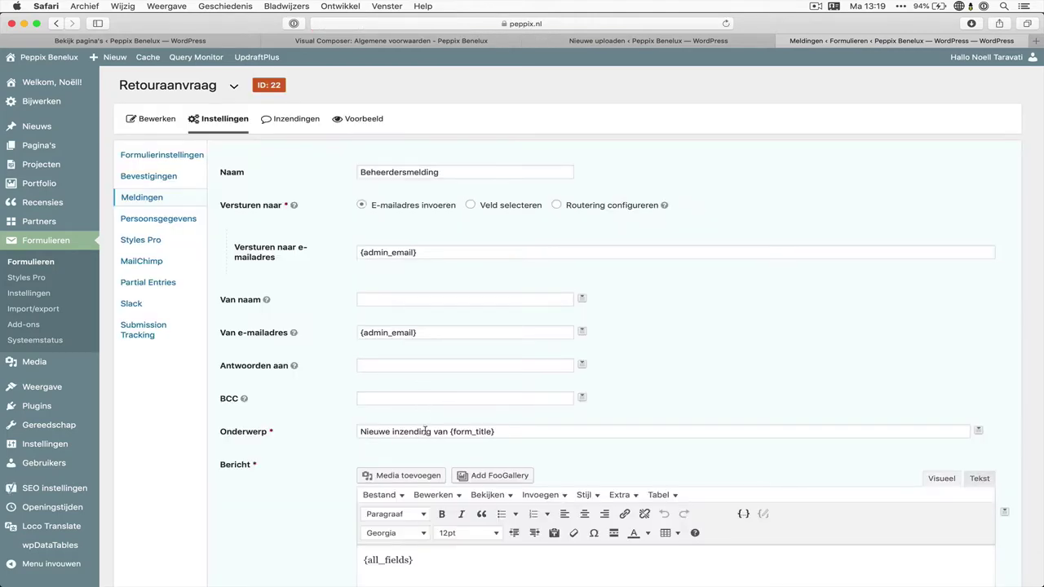
# Change the Onderwerp to 'Retouraanvraag Peppix Benelux ID#' followed by the {entry_id} merge tag
pyautogui.tripleClick(425, 430)
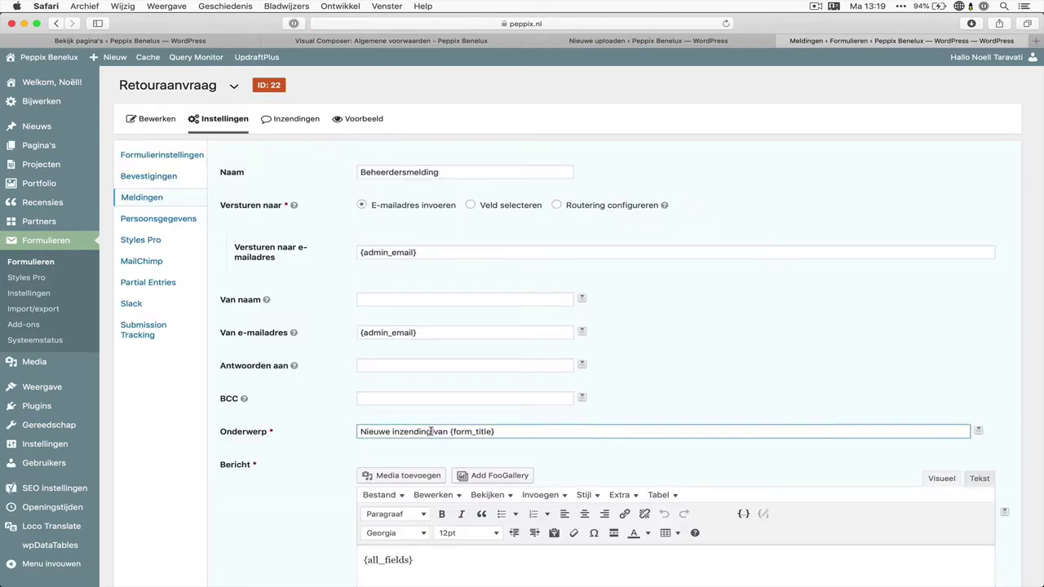
pyautogui.scroll(-3, 481, 430)
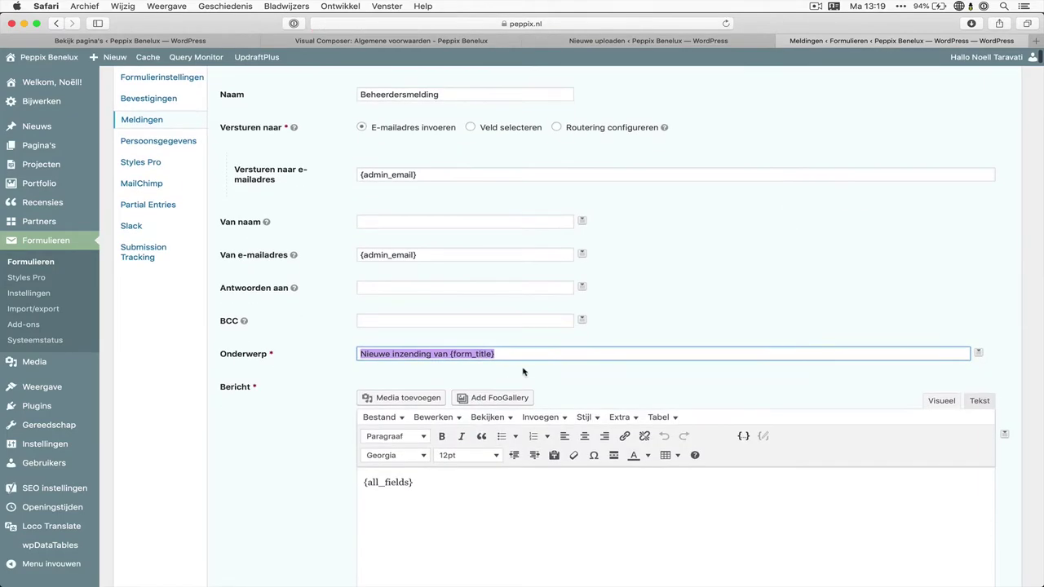
pyautogui.write('Retouraanv')
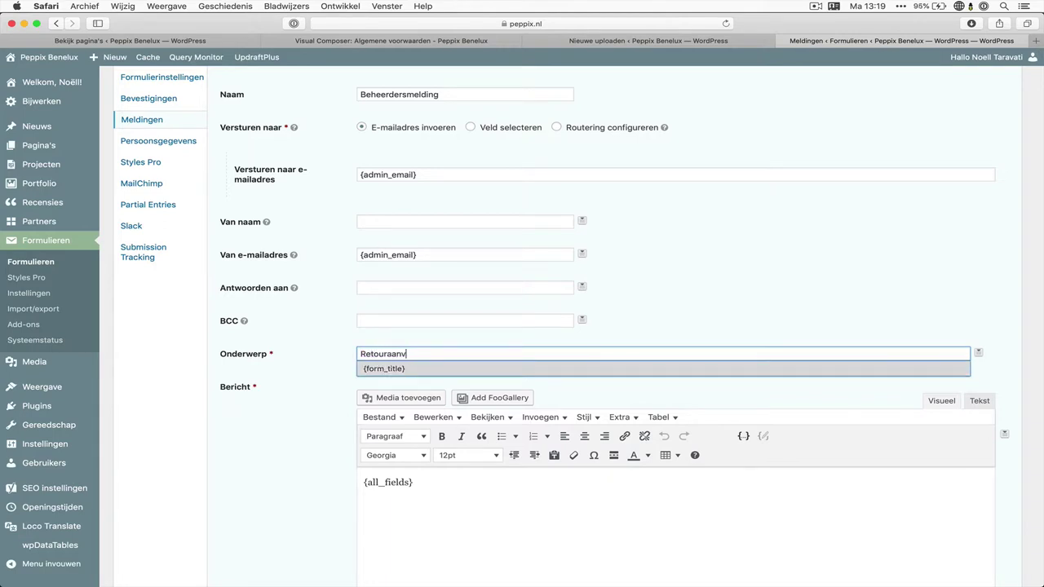
pyautogui.write('raag Peppix ')
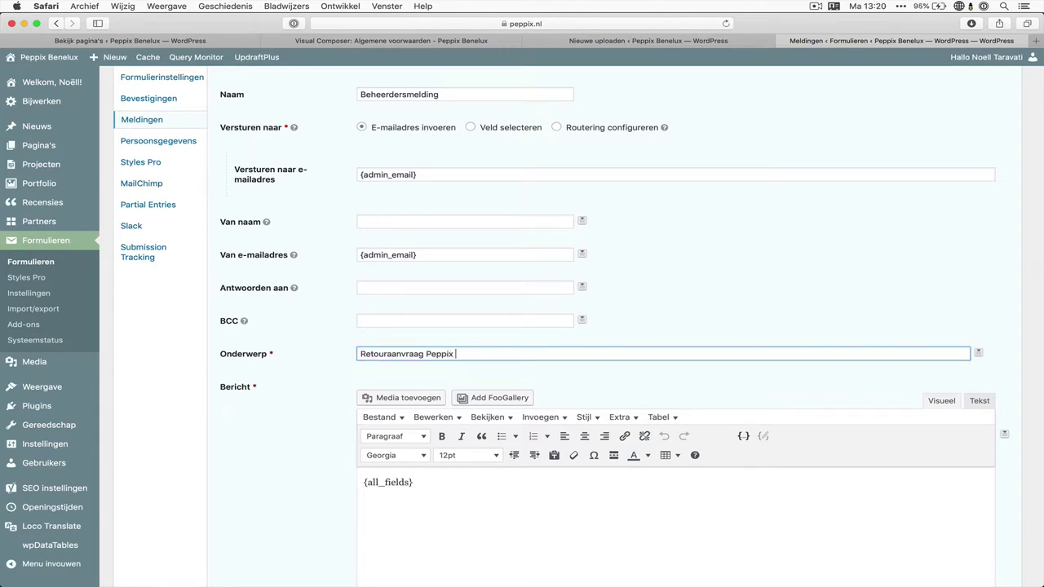
pyautogui.write('Benelux ID#')
pyautogui.click(978, 355)
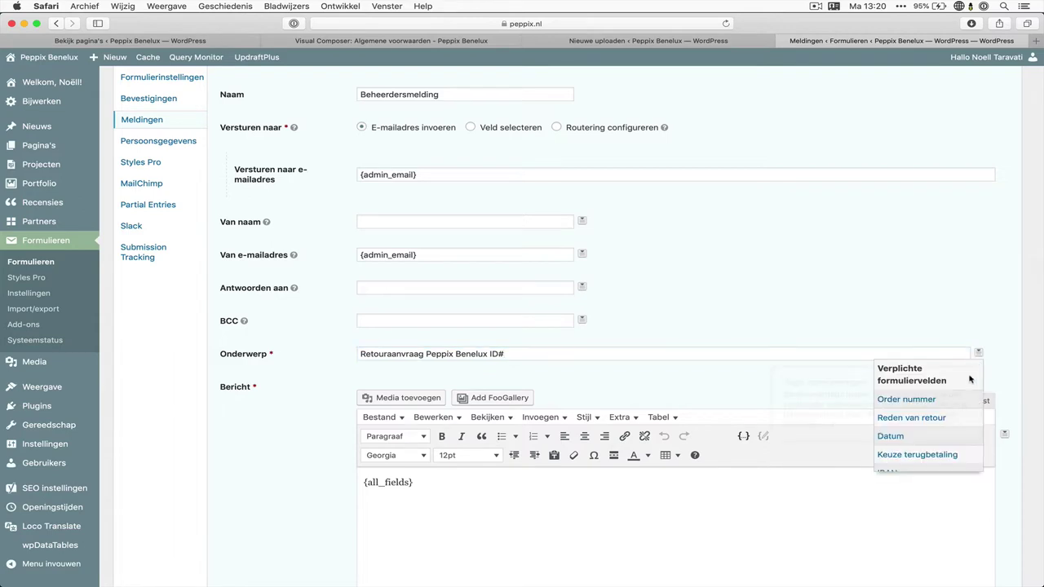
pyautogui.scroll(-3, 958, 396)
pyautogui.scroll(-6, 958, 396)
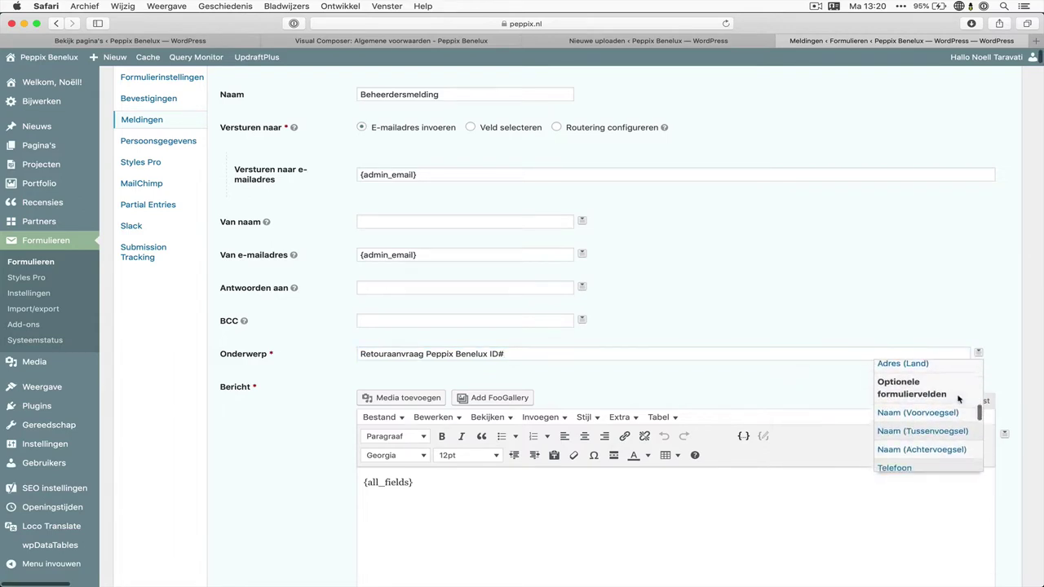
pyautogui.scroll(-5, 958, 400)
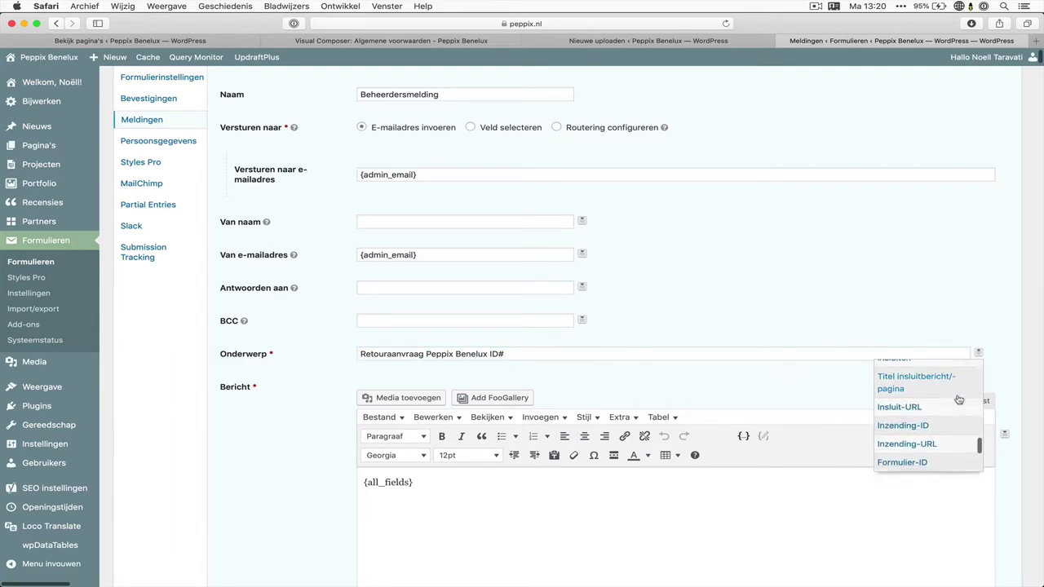
pyautogui.click(930, 398)
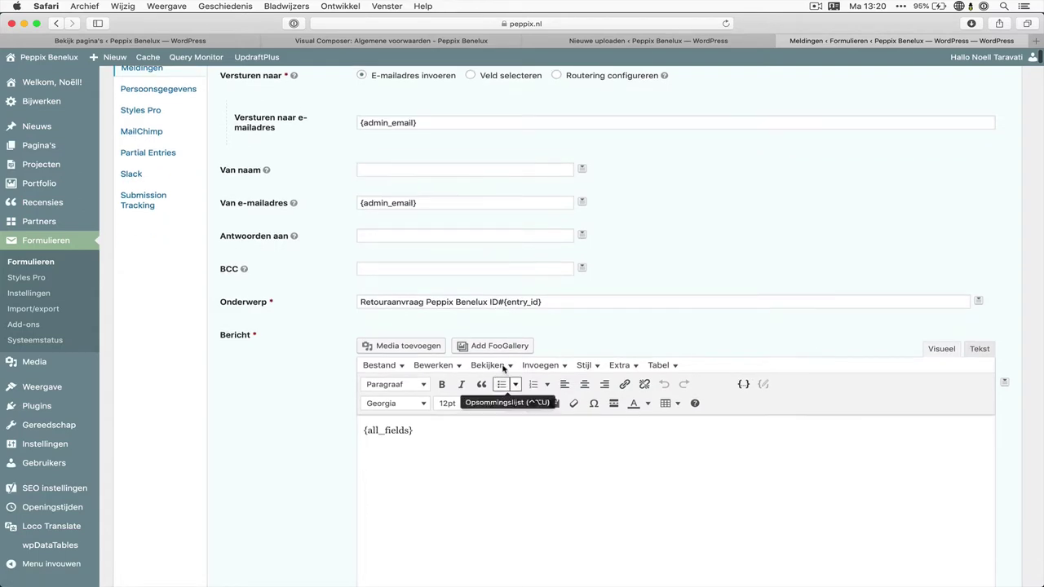
# Set Van naam to the customer's first-name and last-name merge tags
pyautogui.scroll(-2, 474, 198)
pyautogui.scroll(1, 474, 198)
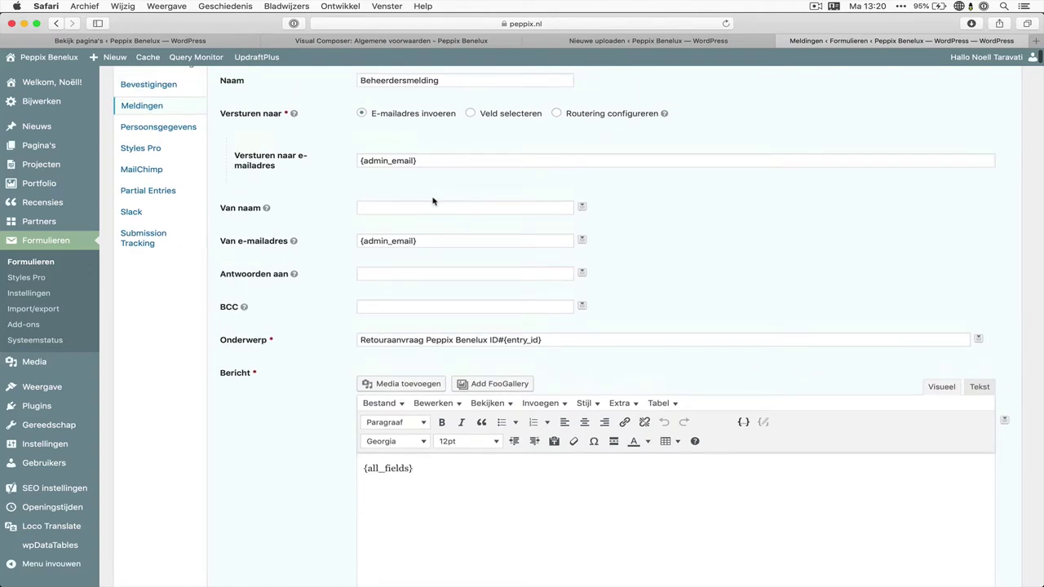
pyautogui.scroll(1, 427, 203)
pyautogui.click(369, 220)
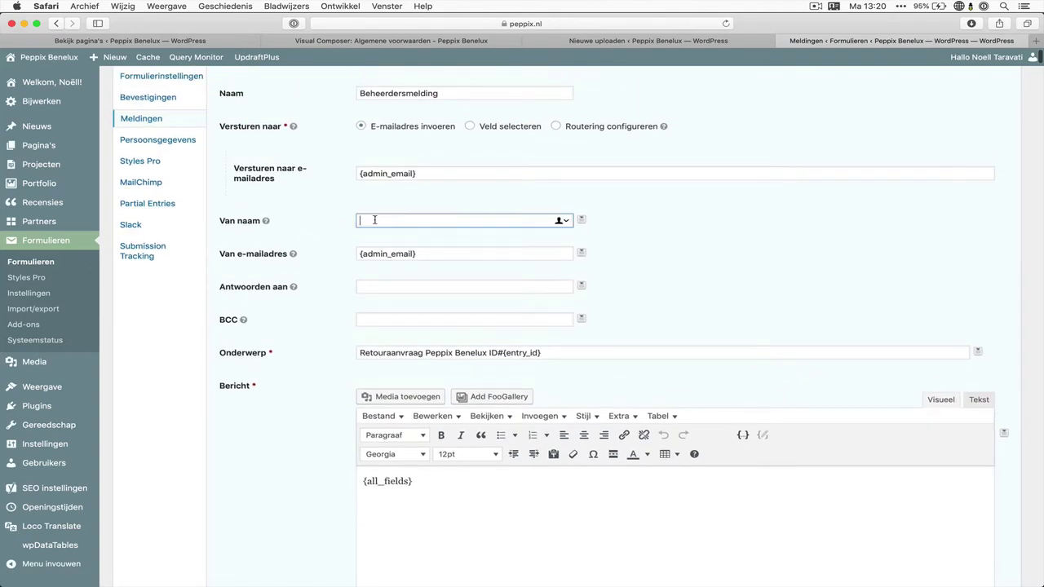
pyautogui.scroll(1, 437, 232)
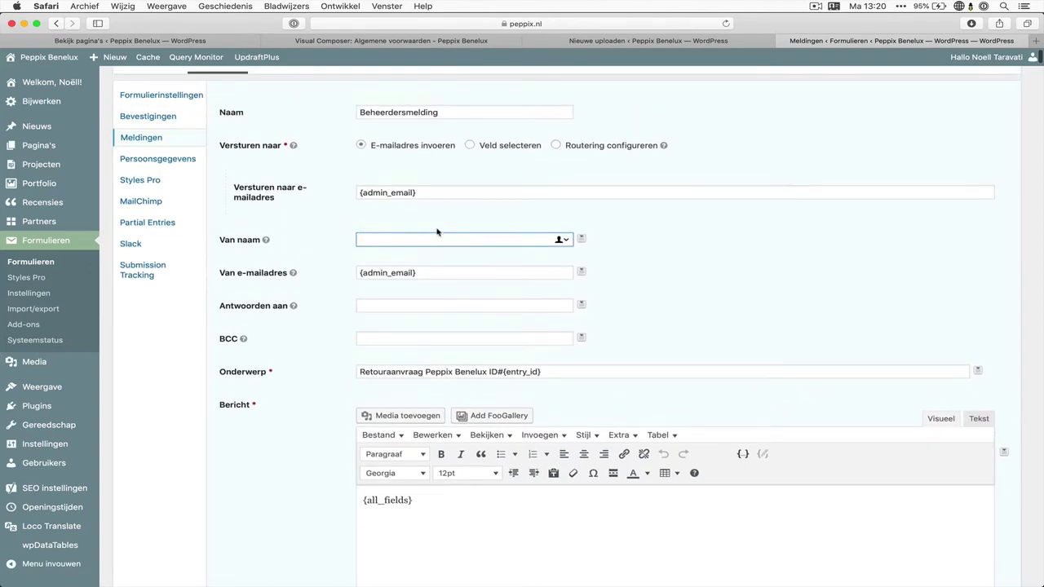
pyautogui.click(583, 241)
pyautogui.scroll(-3, 538, 301)
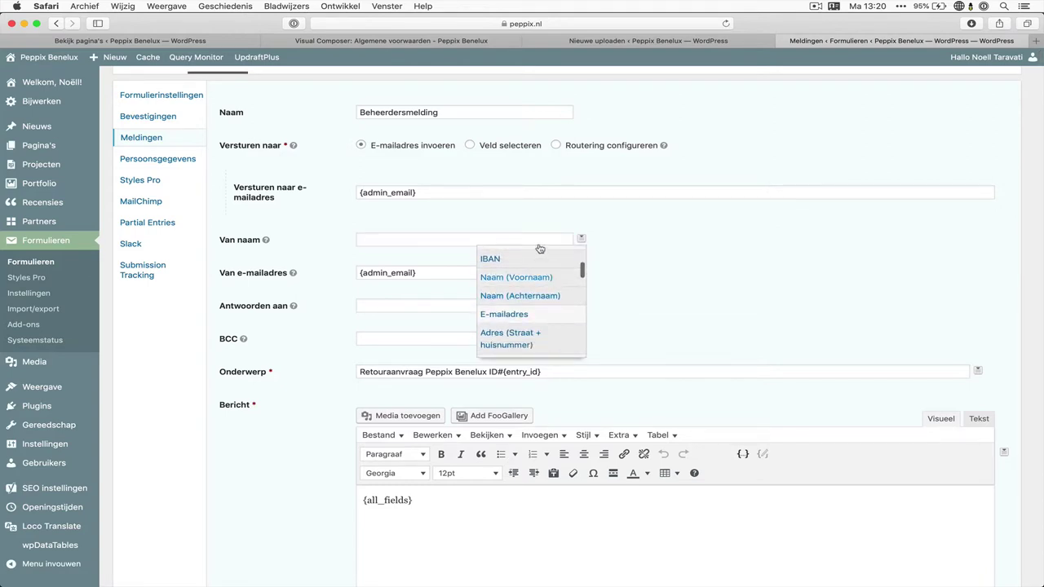
pyautogui.click(519, 274)
pyautogui.click(582, 239)
pyautogui.scroll(-4, 567, 325)
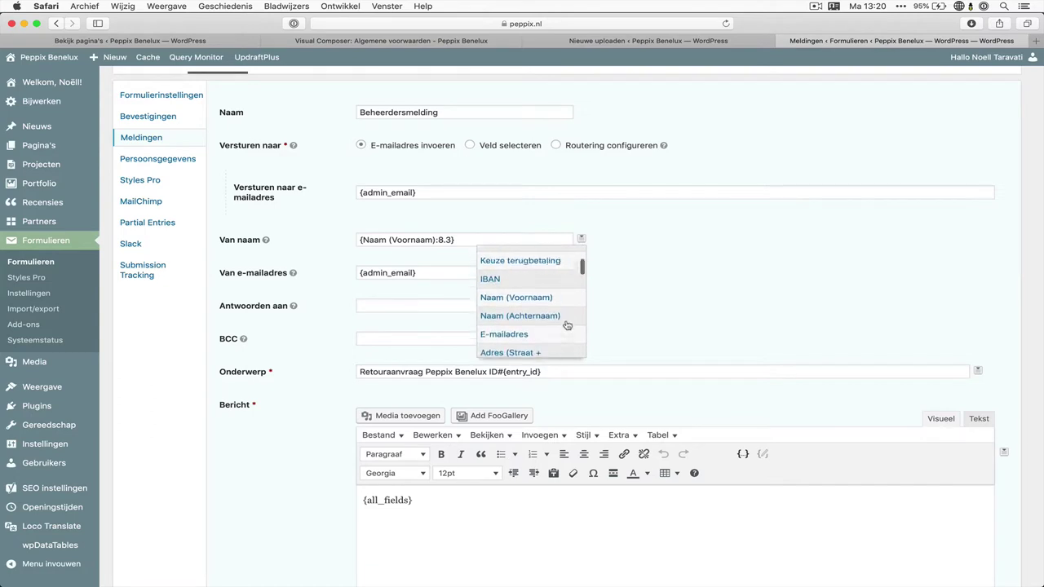
pyautogui.scroll(-2, 567, 326)
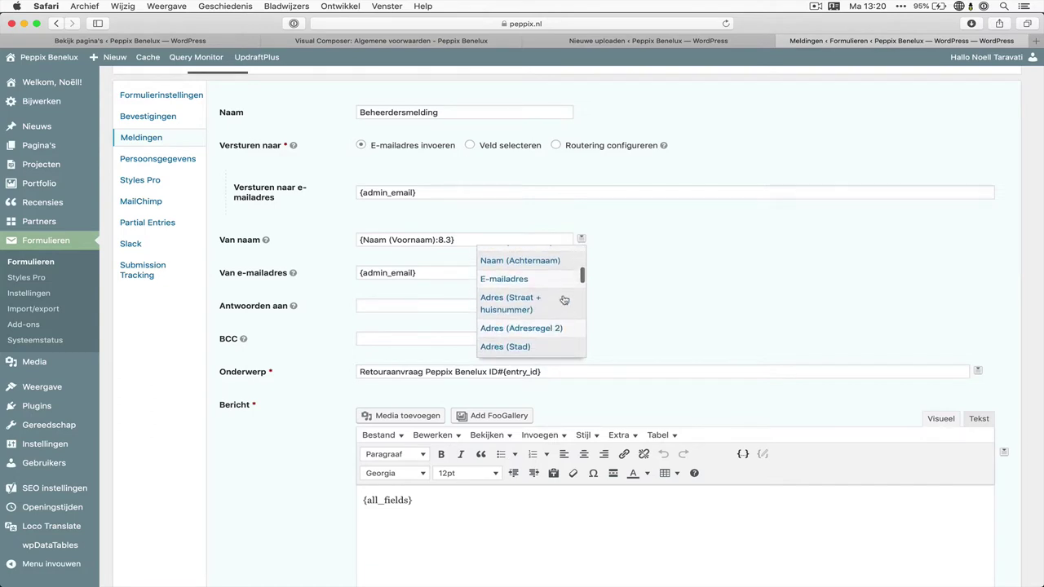
pyautogui.click(481, 261)
# Set Van e-mailadres and Antwoorden aan to {E-mailadres:9} and save the notification
pyautogui.tripleClick(470, 270)
pyautogui.press('BackSpace')
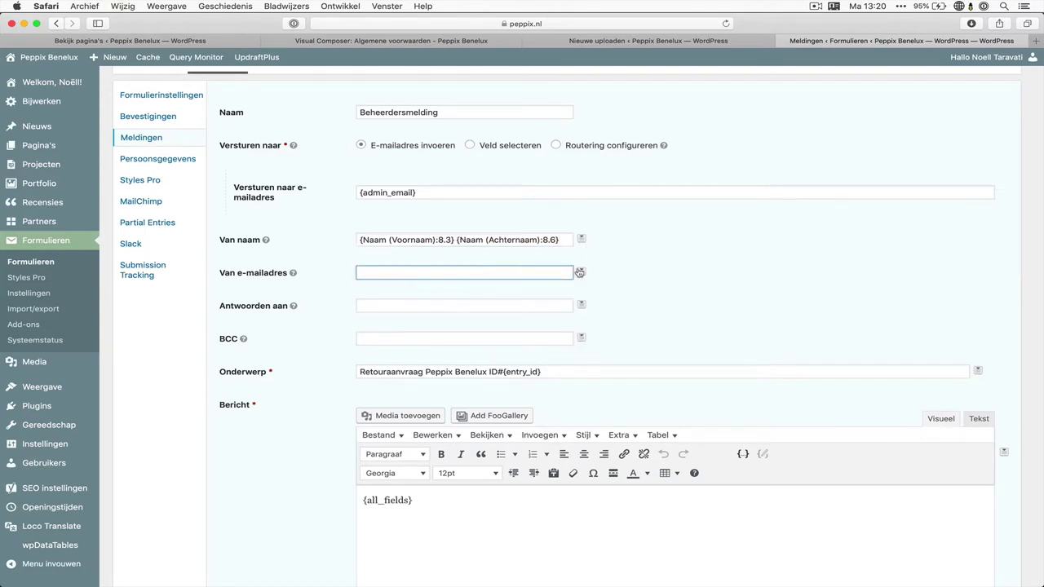
pyautogui.click(580, 272)
pyautogui.scroll(-5, 566, 338)
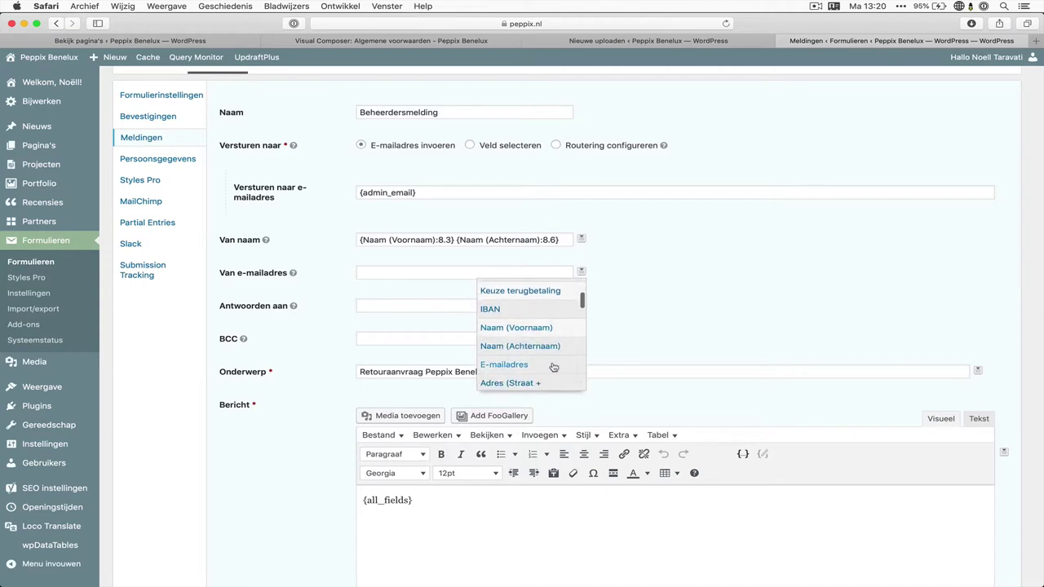
pyautogui.click(553, 366)
pyautogui.click(581, 304)
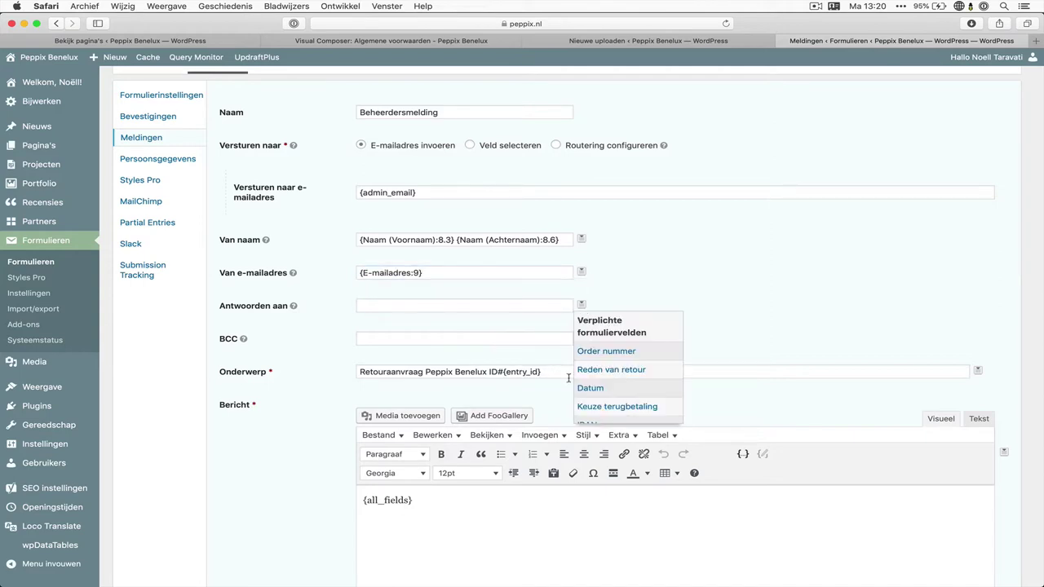
pyautogui.scroll(-4, 603, 382)
pyautogui.click(607, 354)
pyautogui.scroll(-7, 336, 488)
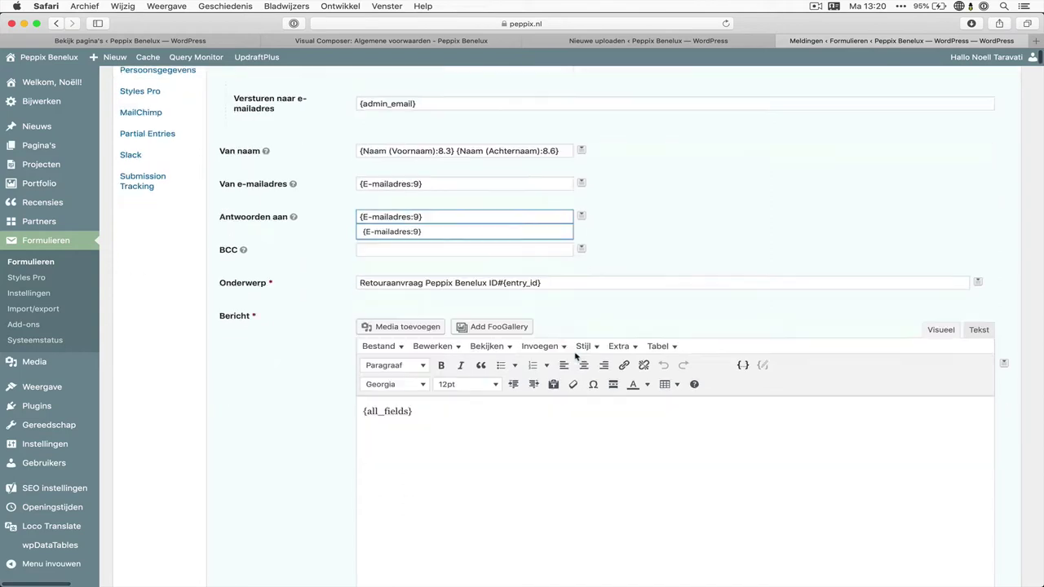
pyautogui.scroll(5, 350, 379)
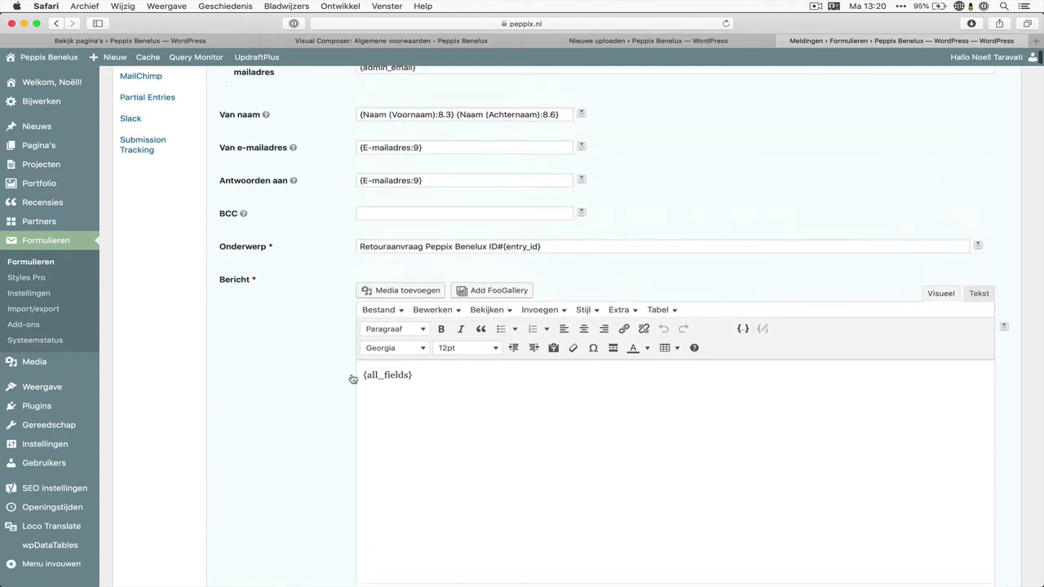
pyautogui.press('Return')
pyautogui.scroll(-3, 334, 398)
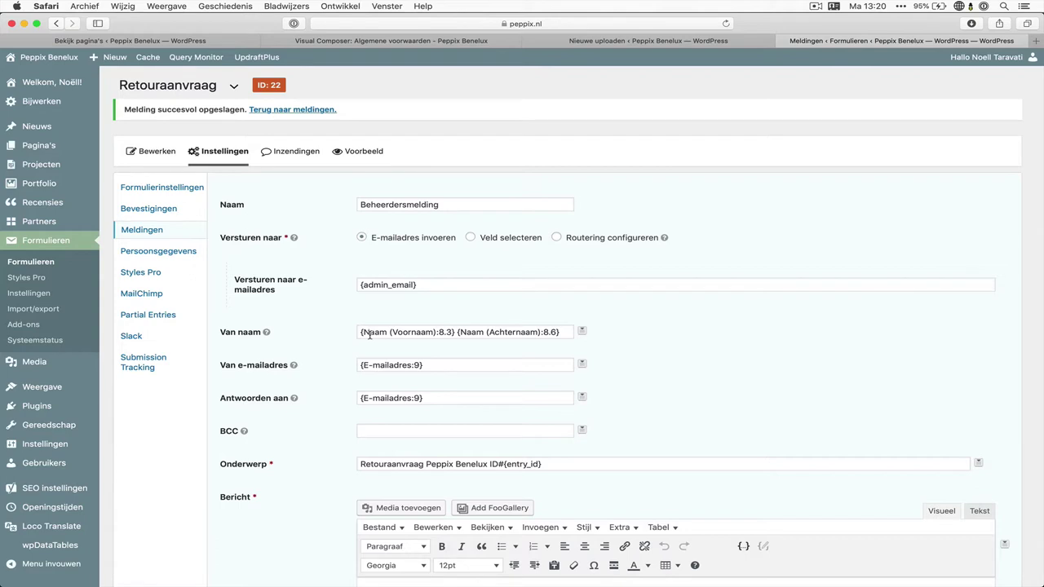
# Review the saved sender, subject and {all_fields} message, then return to the notifications list
pyautogui.click(370, 335)
pyautogui.press('Tab')
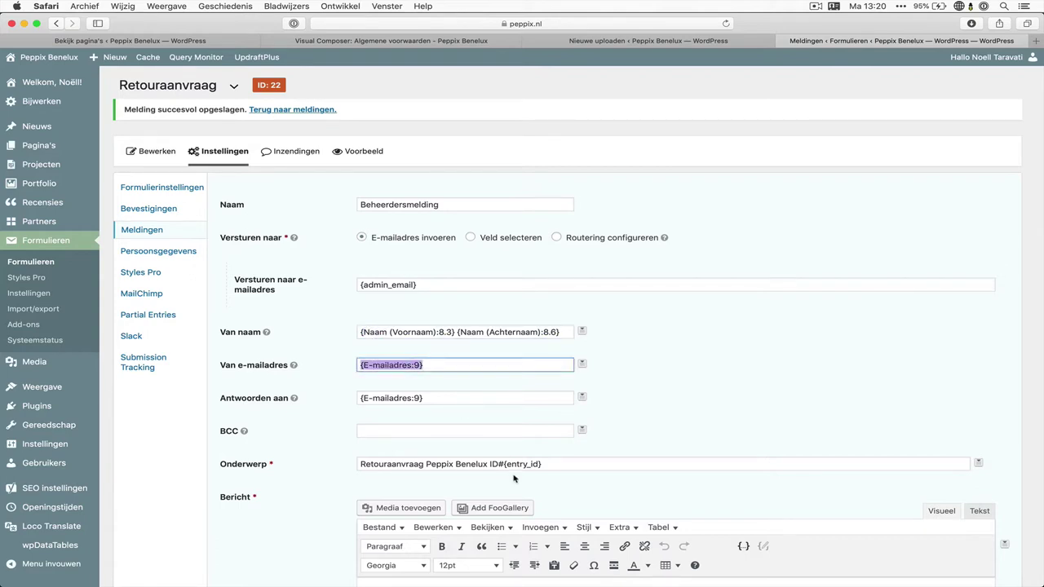
pyautogui.click(426, 464)
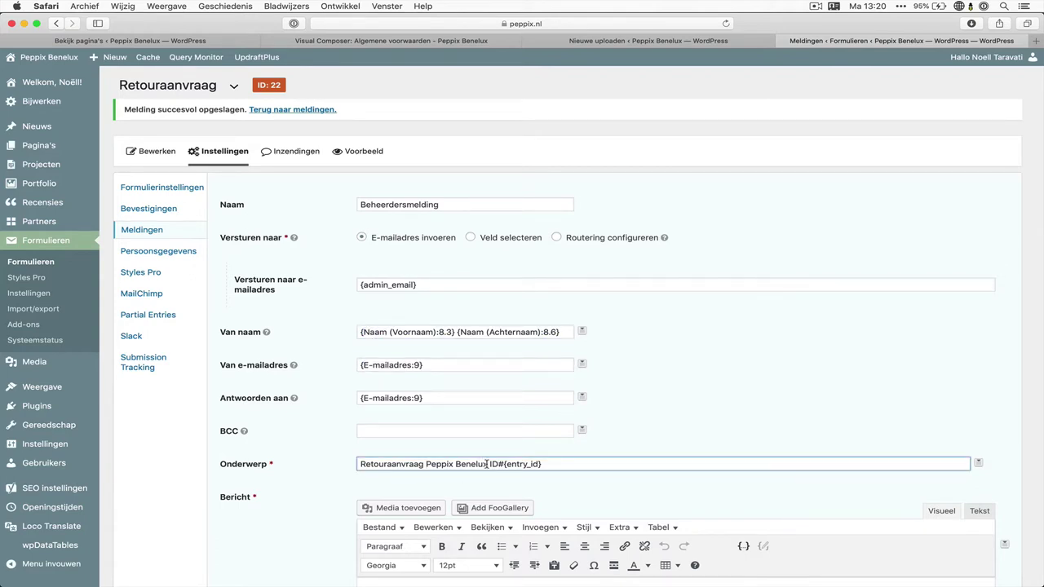
pyautogui.moveTo(487, 464); pyautogui.dragTo(546, 464)
pyautogui.click(643, 447)
pyautogui.scroll(-5, 578, 447)
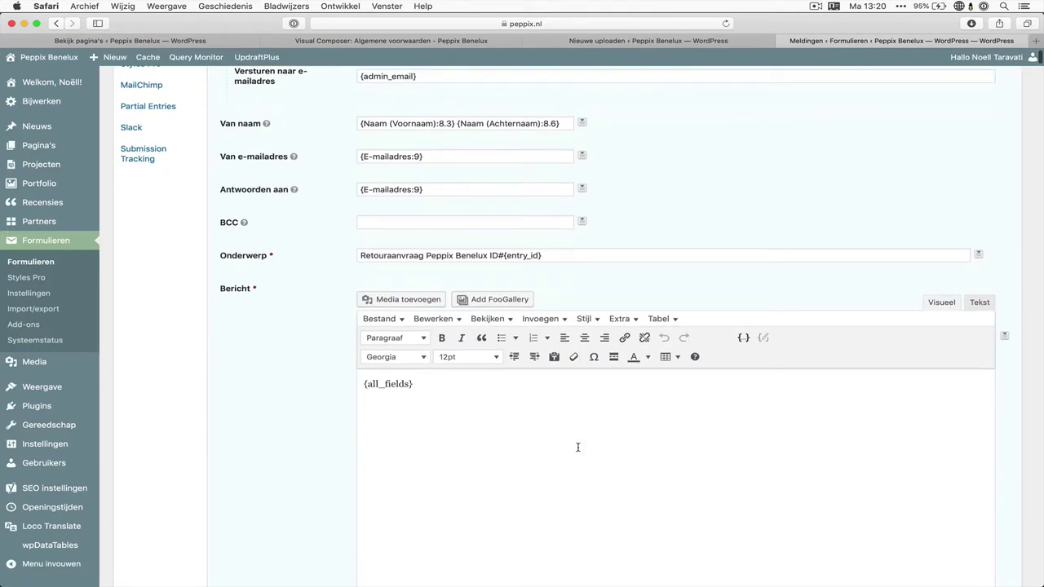
pyautogui.moveTo(369, 382); pyautogui.dragTo(431, 385)
pyautogui.click(432, 395)
pyautogui.scroll(-3, 429, 394)
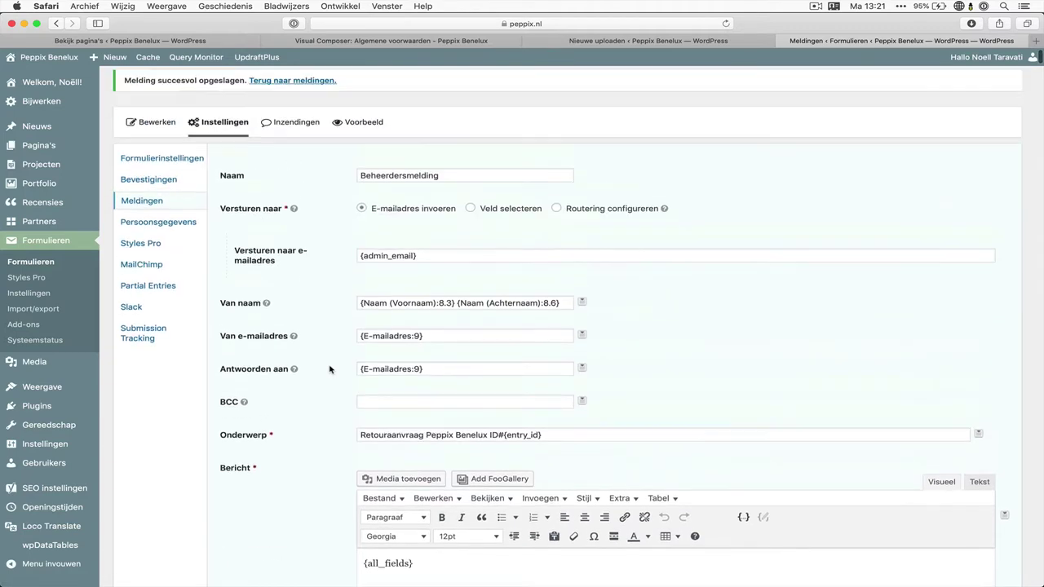
pyautogui.click(186, 206)
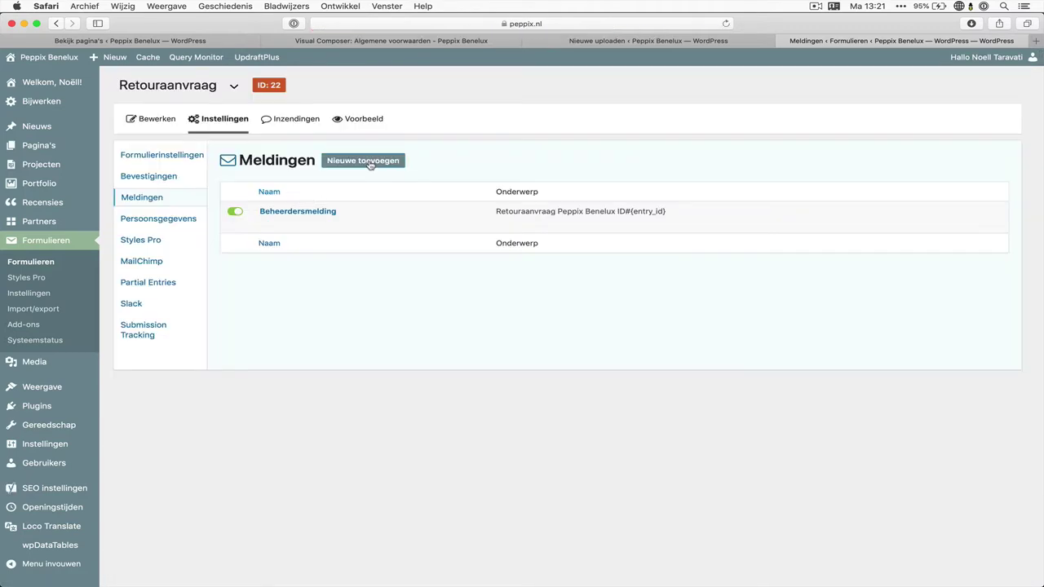
# Create a new notification named Bevestigingmail sent to the E-mailadres field
pyautogui.click(370, 165)
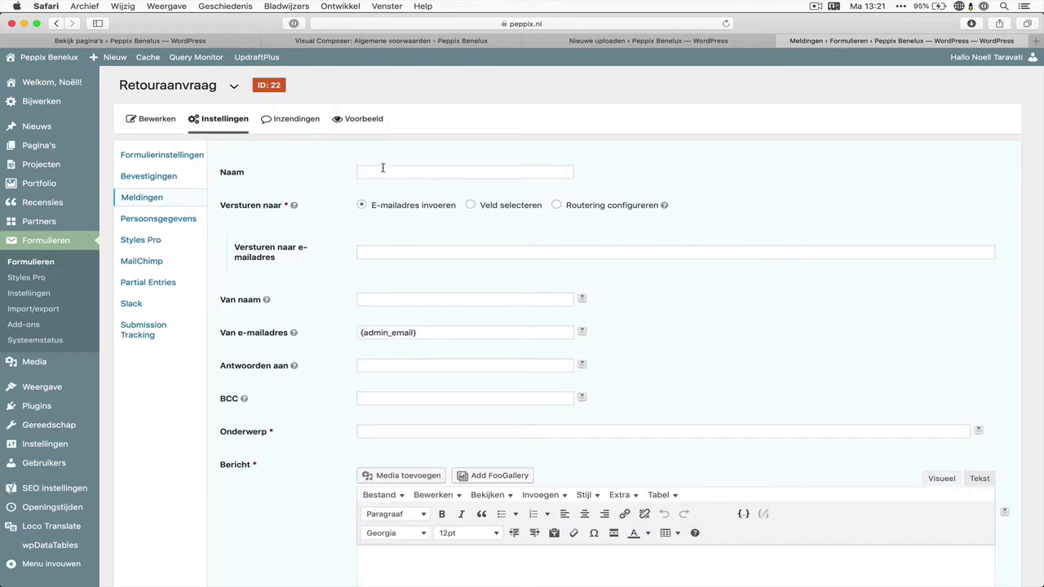
pyautogui.click(247, 174)
pyautogui.write('Be')
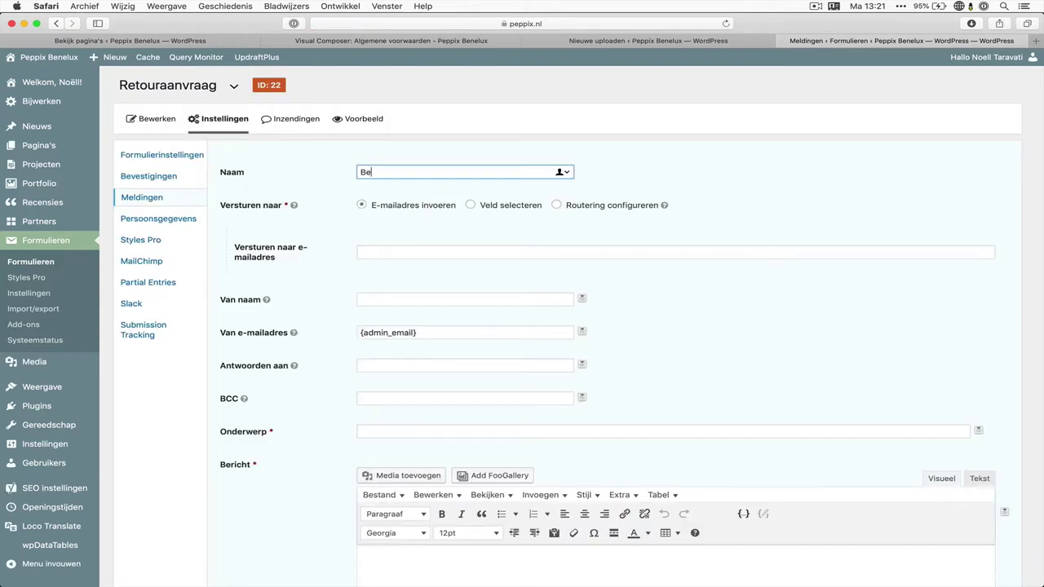
pyautogui.write('vestigingmail')
pyautogui.press('Tab')
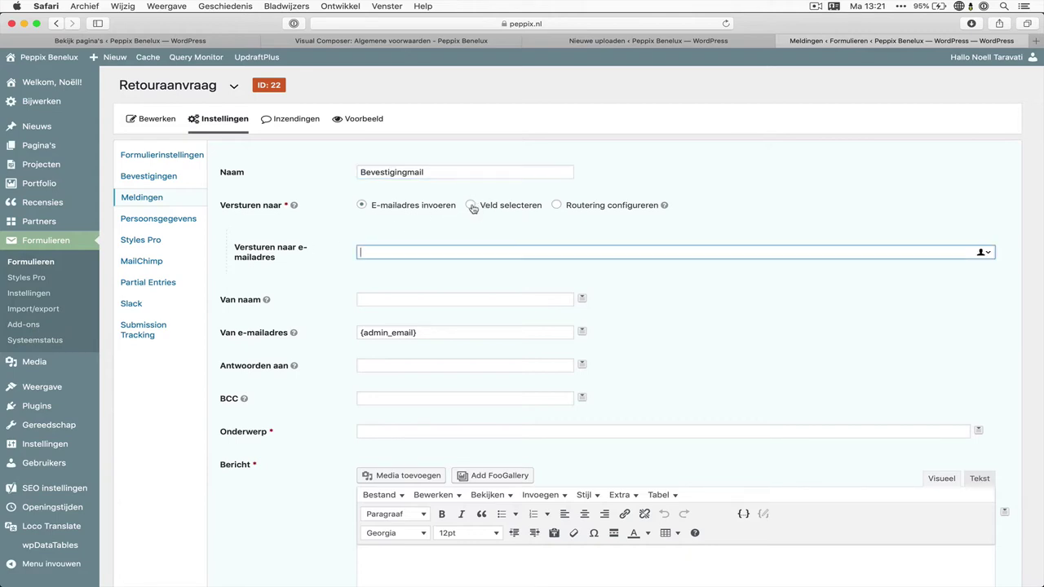
pyautogui.click(473, 207)
pyautogui.click(438, 249)
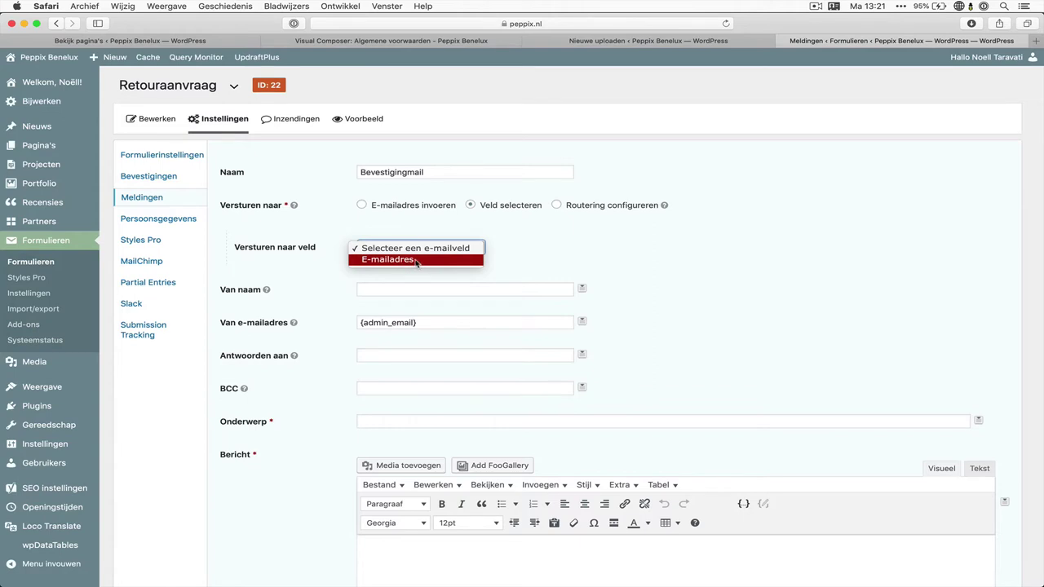
pyautogui.click(416, 260)
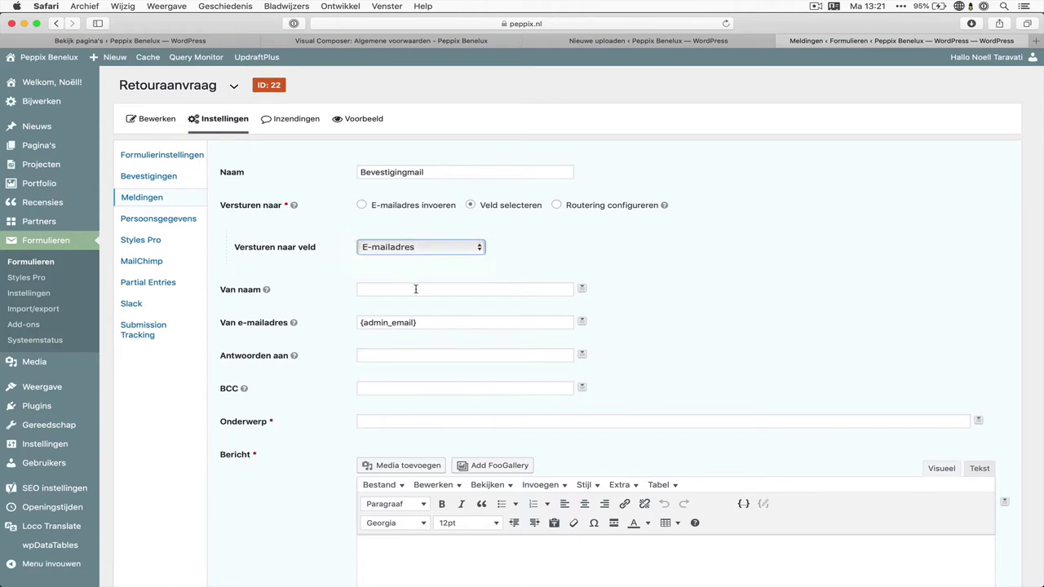
# Set Van naam to Peppix Benelux and enter the company's sender e-mail address
pyautogui.click(416, 288)
pyautogui.write('Peppi')
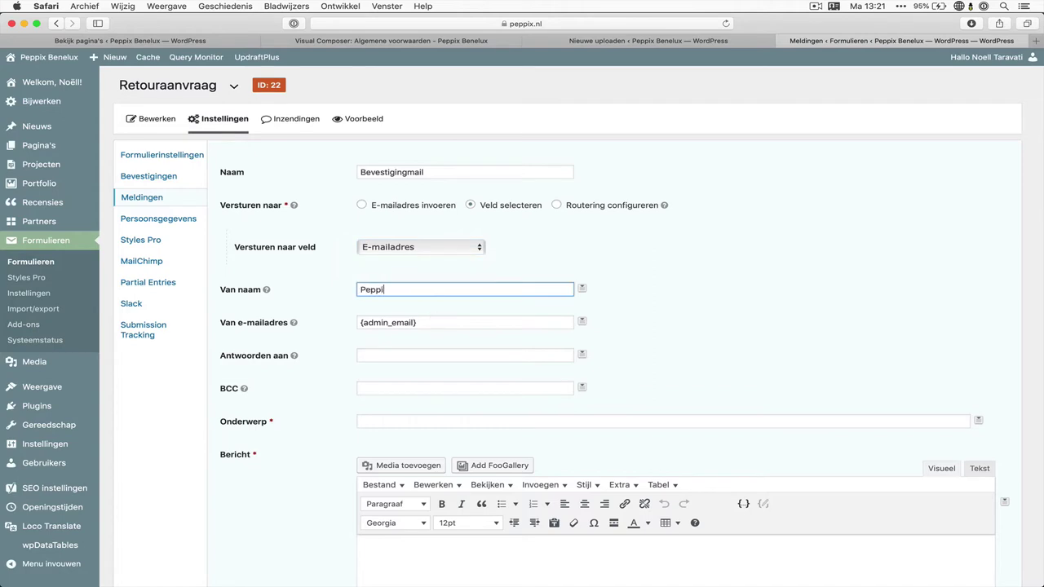
pyautogui.write('x Benelux')
pyautogui.press('Tab')
pyautogui.scroll(-3, 443, 349)
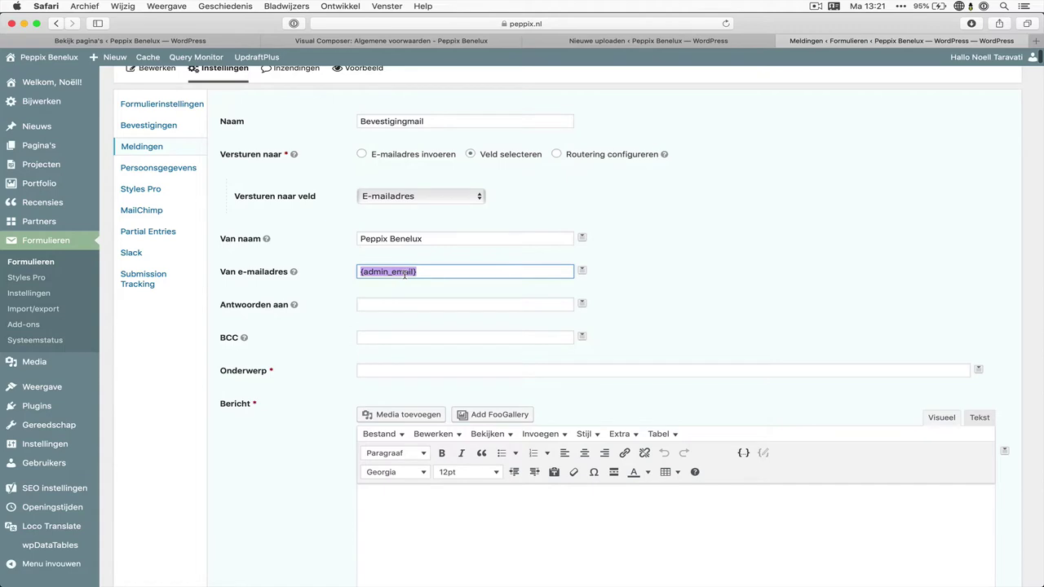
pyautogui.tripleClick(393, 274)
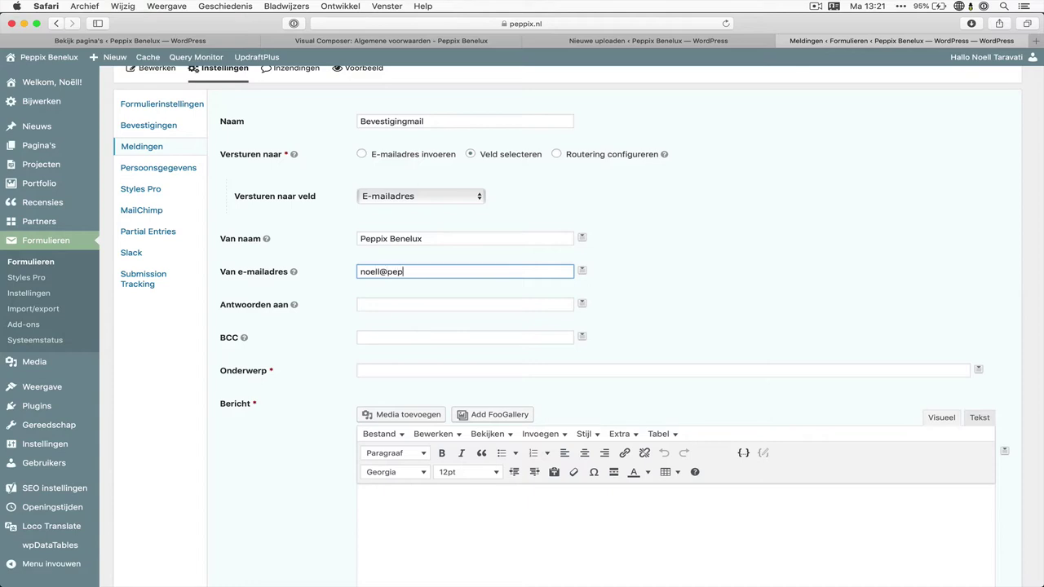
pyautogui.press('Tab')
pyautogui.scroll(-1, 571, 326)
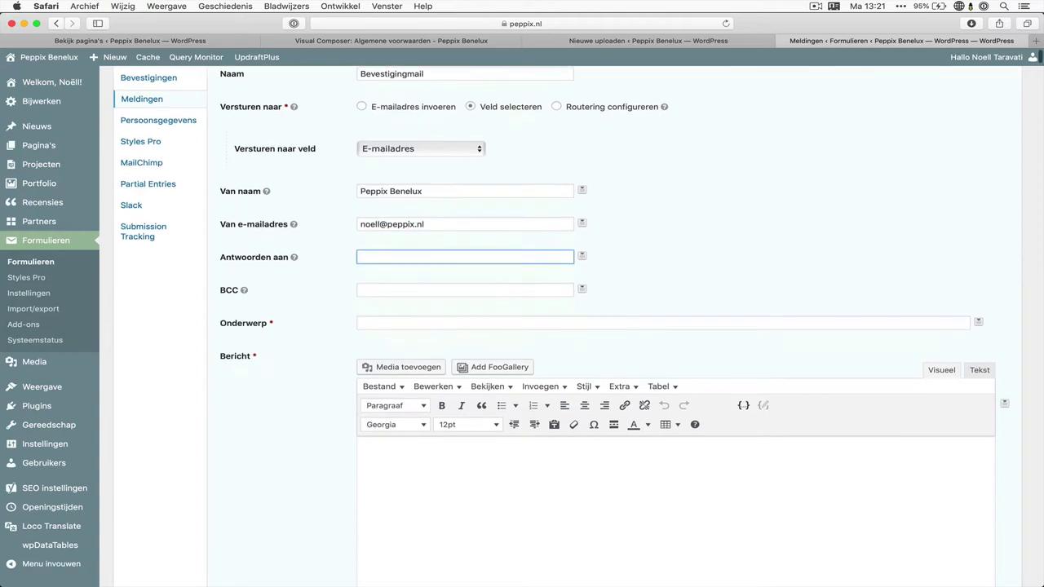
# Set the subject to 'Bedankt voor je retouraanvraag ID#' plus the {entry_id} merge tag
pyautogui.click(422, 325)
pyautogui.write('Beda')
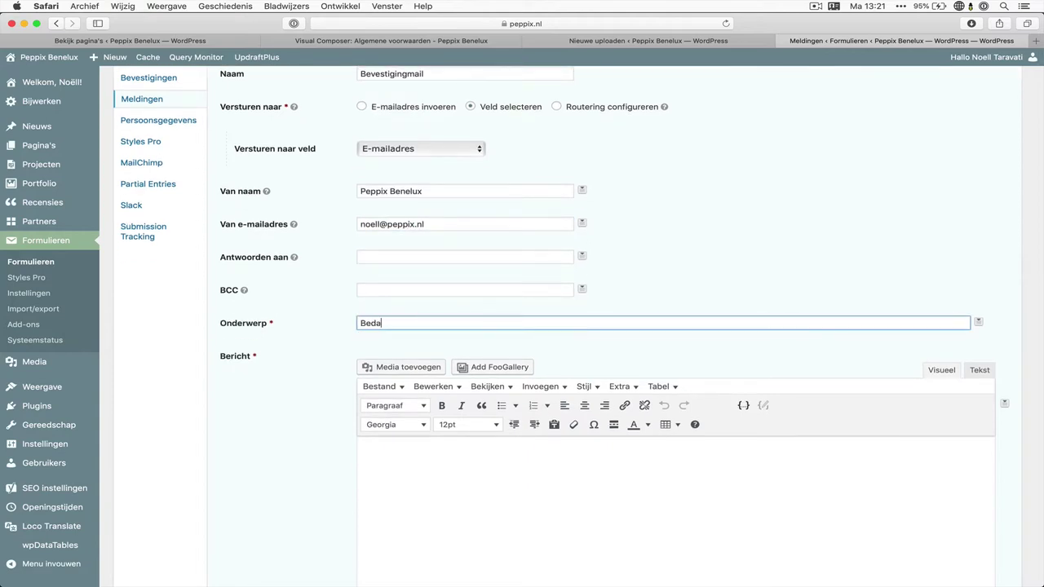
pyautogui.write('nkt voor je retouraanvraag ID#')
pyautogui.click(978, 321)
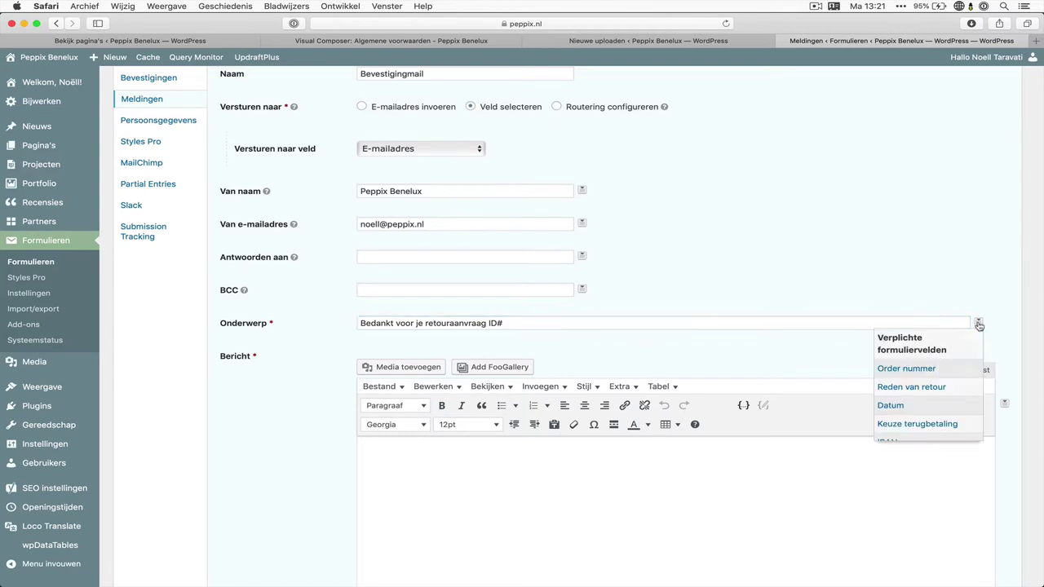
pyautogui.scroll(-5, 952, 373)
pyautogui.scroll(-3, 951, 373)
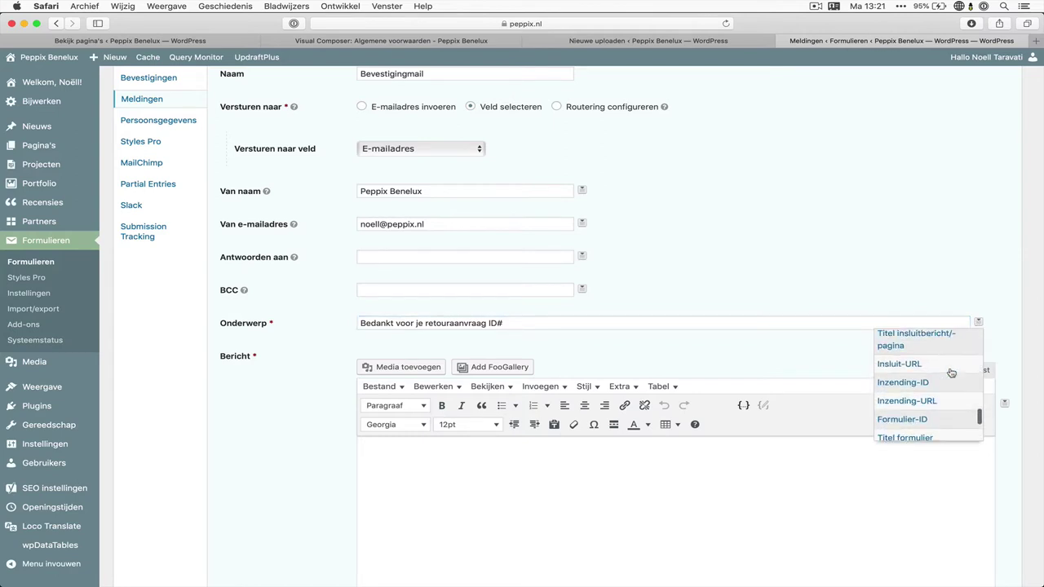
pyautogui.click(950, 375)
pyautogui.scroll(-3, 729, 335)
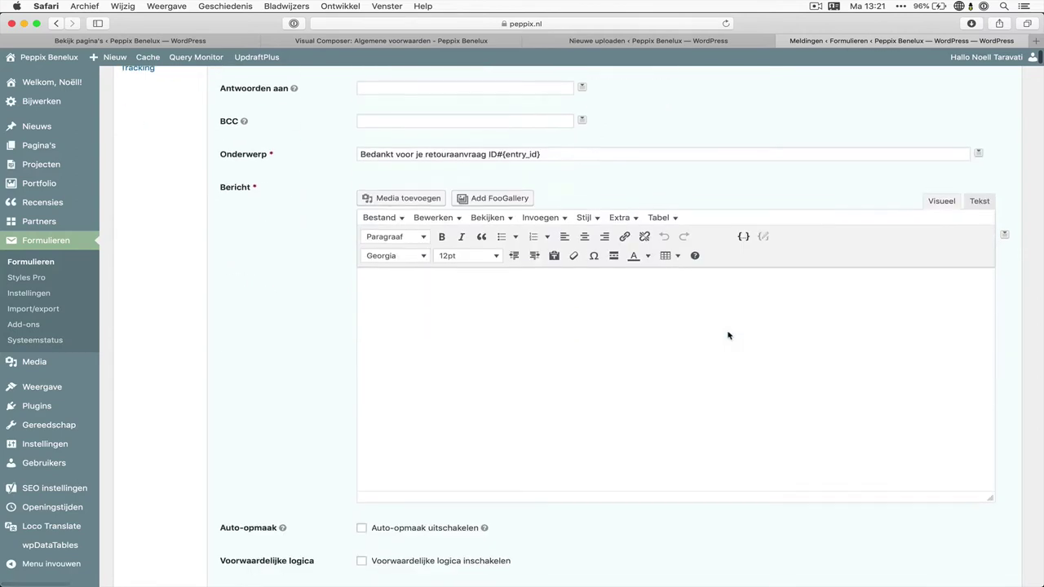
# Type the thank-you message body and insert the {all_fields} merge tag
pyautogui.click(727, 331)
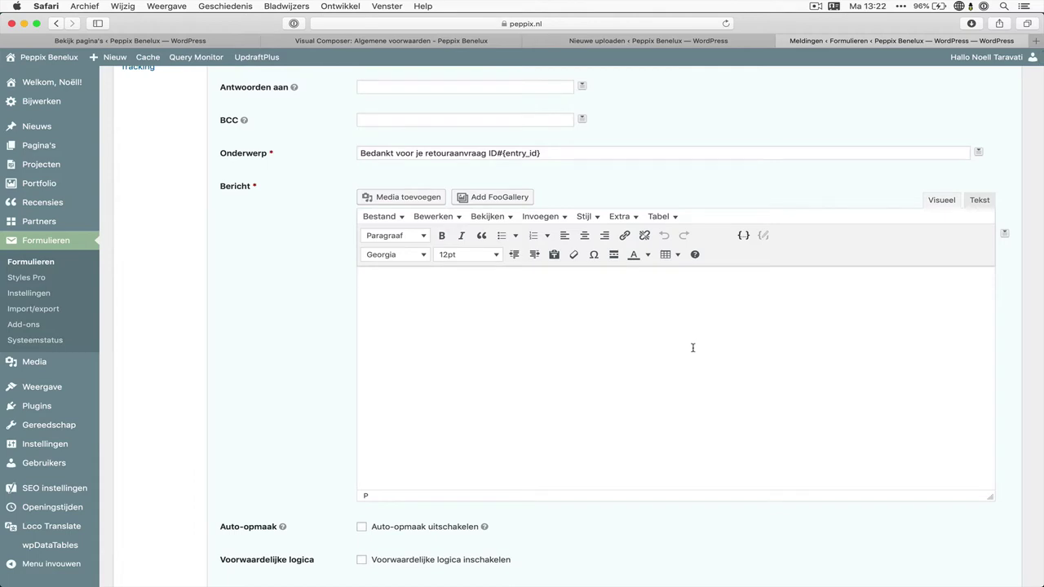
pyautogui.write('Bedankt voor je retouraanvra')
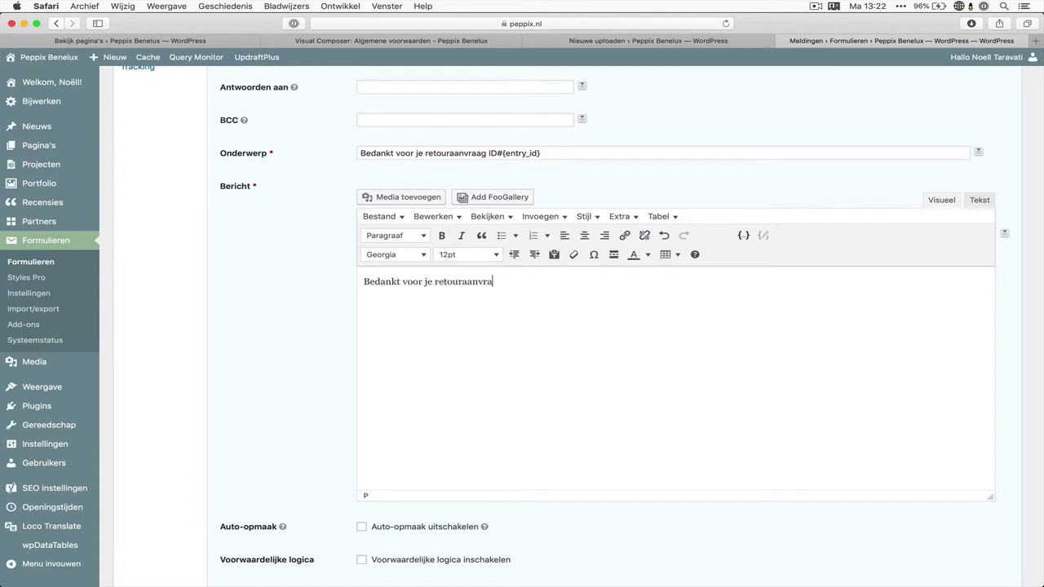
pyautogui.write('ag. Wij gaan er zo snel mogeli')
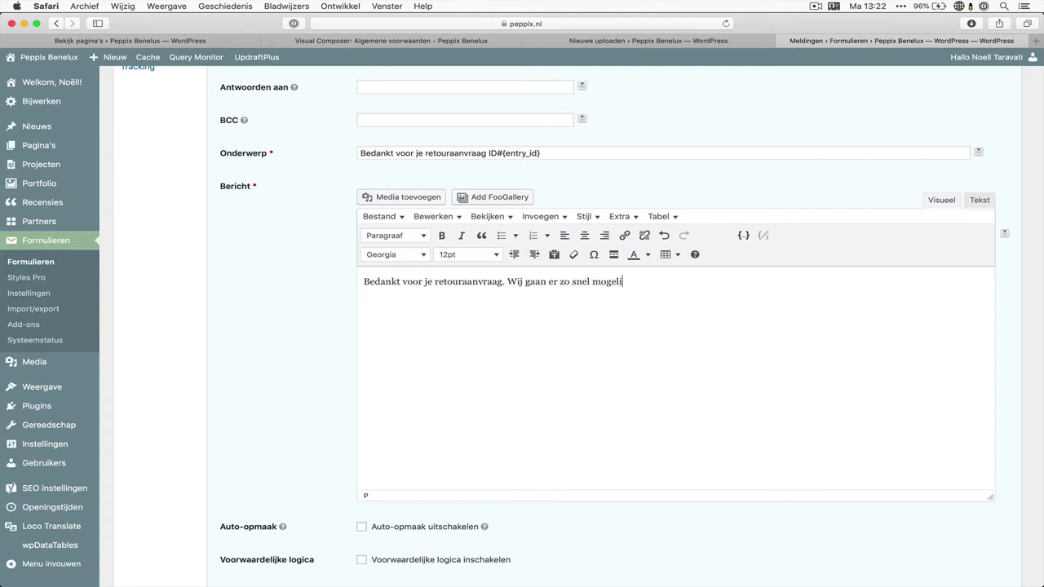
pyautogui.write('jk mee aan de slag.')
pyautogui.write('Hieronder vind je')
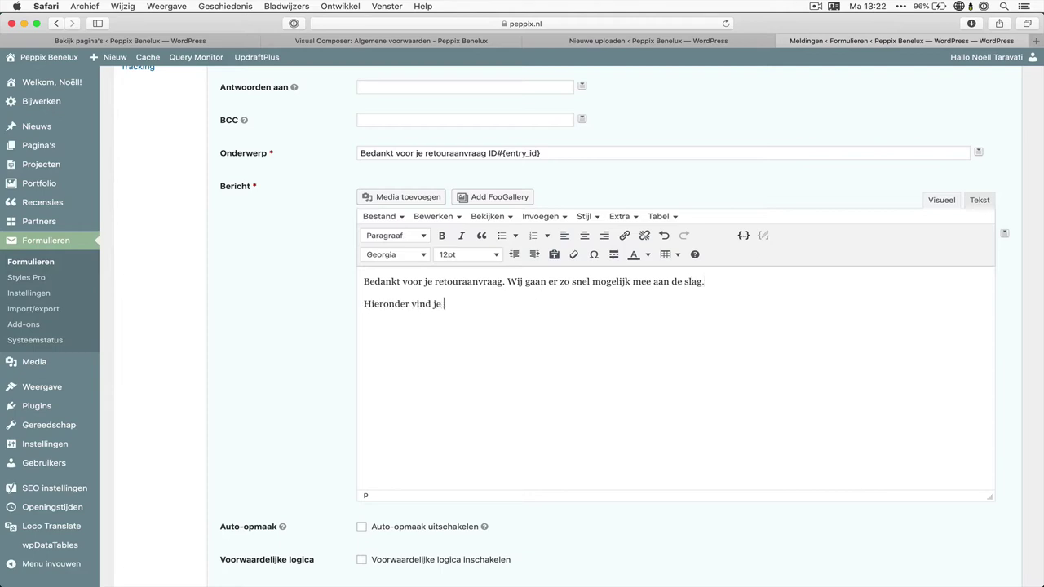
pyautogui.write('eeen kopie van je gegevens.')
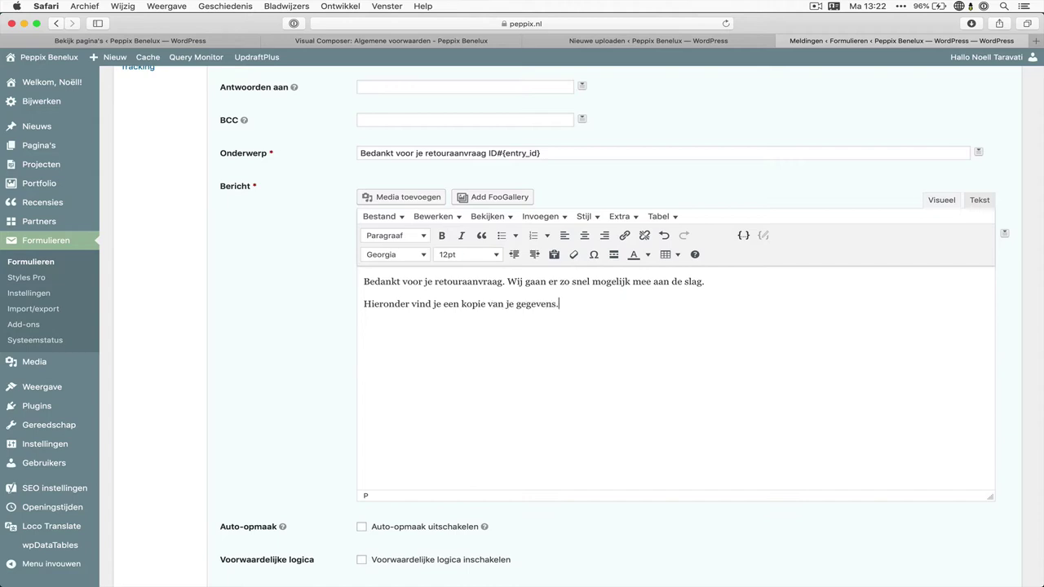
pyautogui.click(1007, 235)
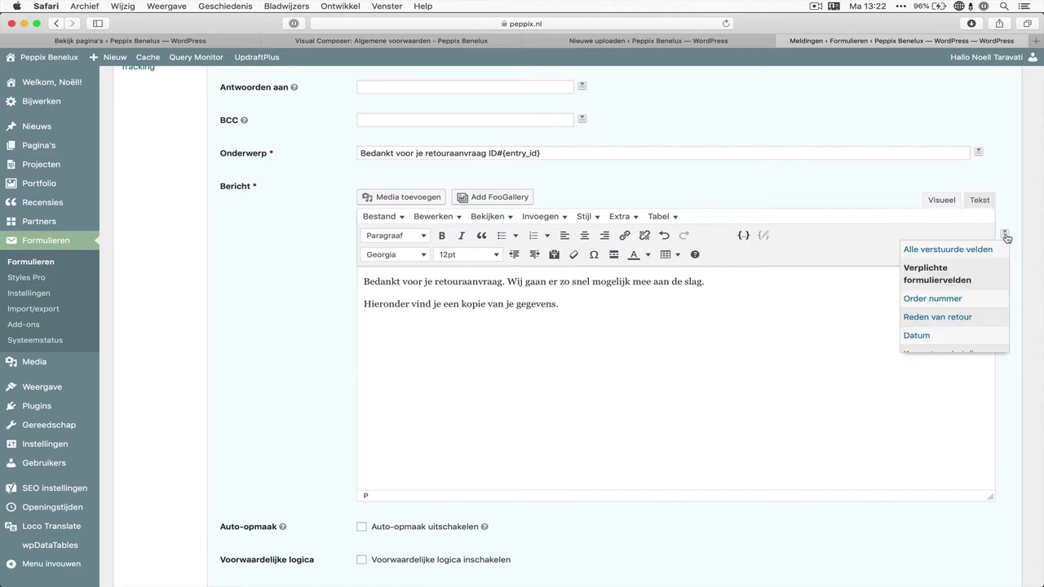
pyautogui.click(920, 256)
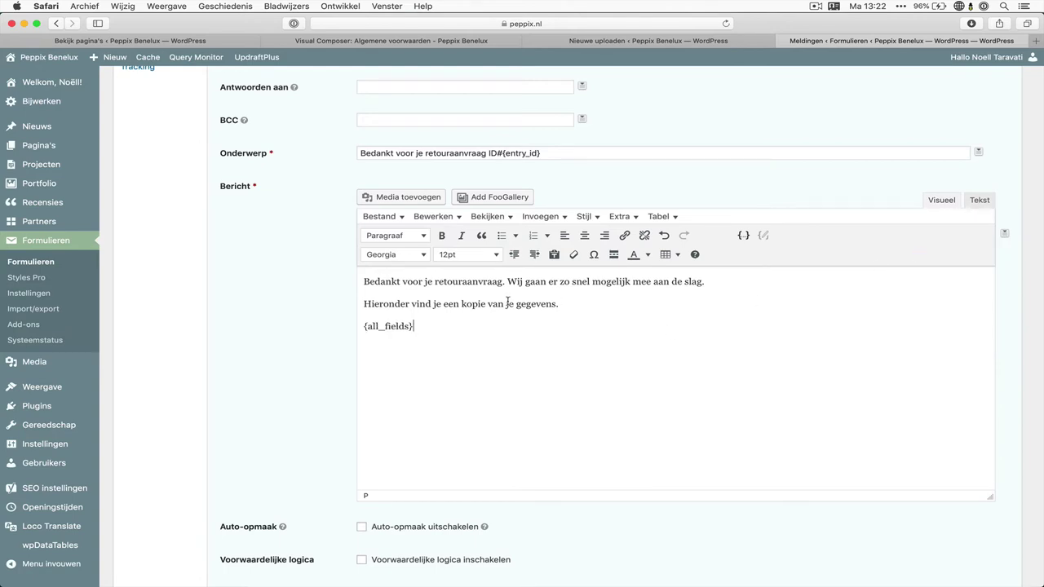
# Add a --- divider and a 'Vriendelijke groet, Peppix Benelux' sign-off
pyautogui.tripleClick(394, 331)
pyautogui.click(549, 362)
pyautogui.press('Return')
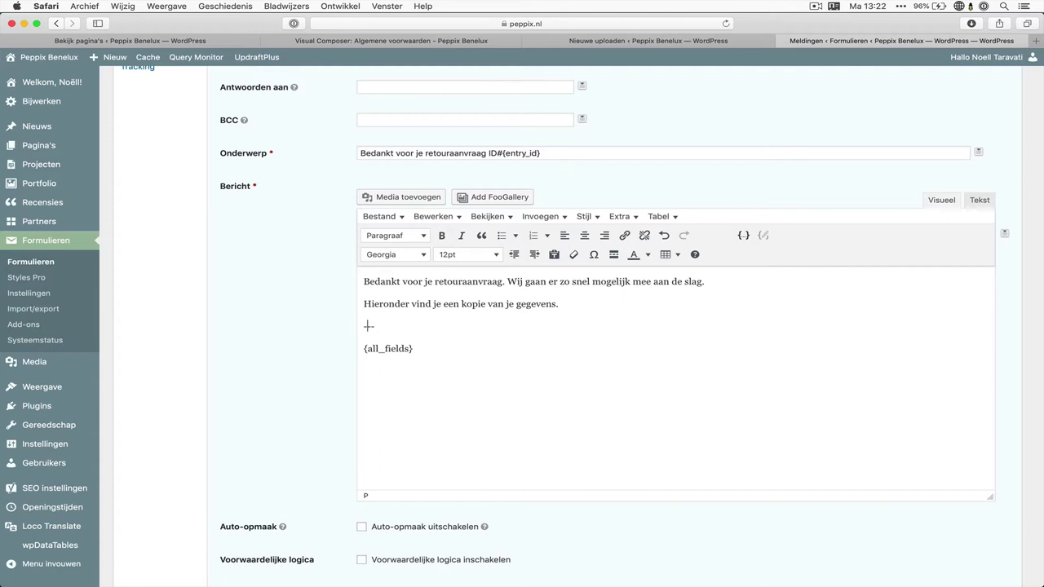
pyautogui.write('---')
pyautogui.press('Return')
pyautogui.write('Vr')
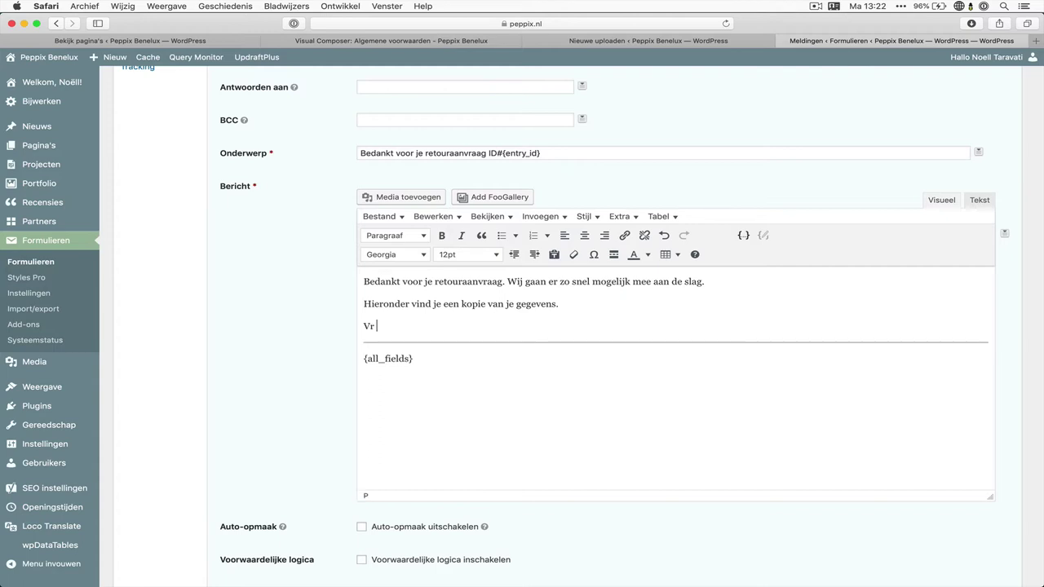
pyautogui.write('iendelijke groet,')
pyautogui.press('Return')
pyautogui.write('Peppix Benelux')
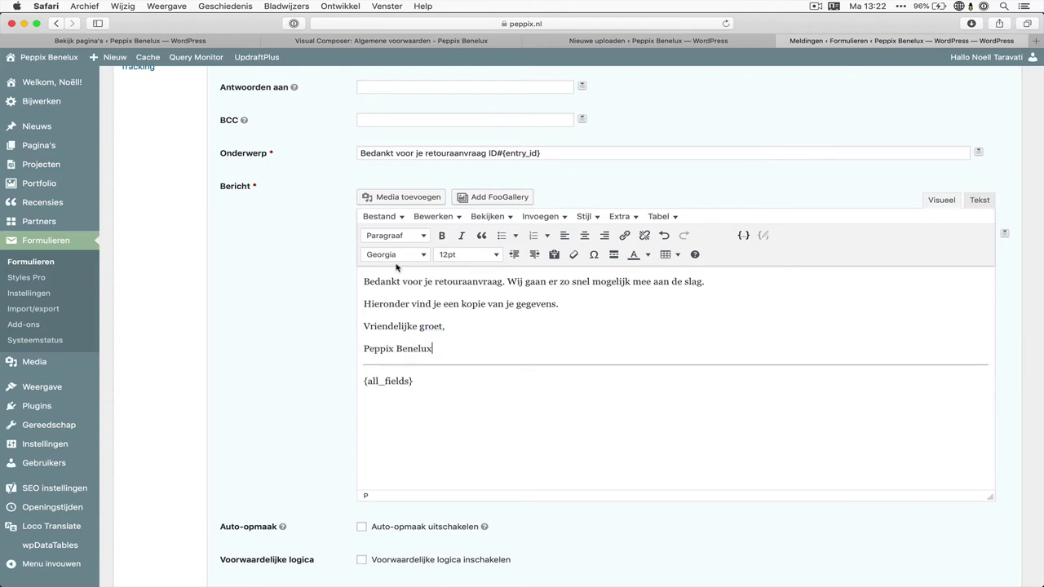
# Add an opening 'Hoi {Naam (Voornaam)}' greeting line and save the notification
pyautogui.click(364, 281)
pyautogui.press('Return')
pyautogui.write('Hoi')
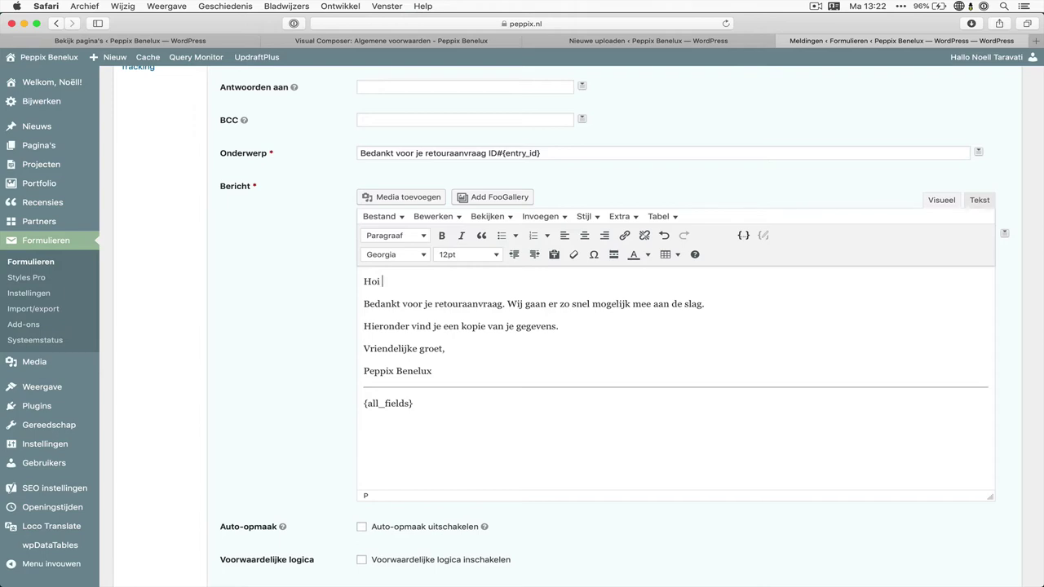
pyautogui.click(1005, 233)
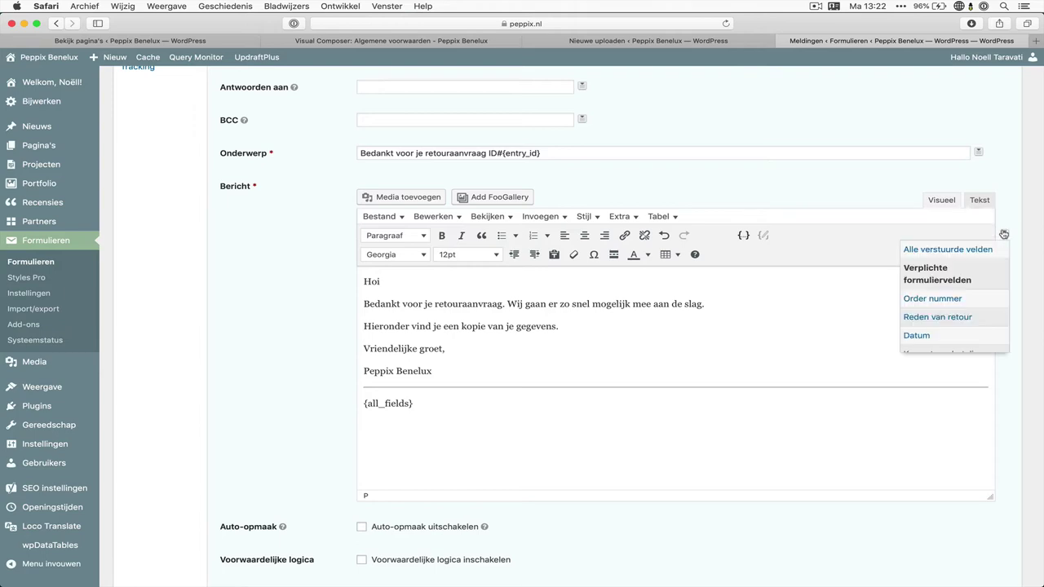
pyautogui.scroll(-5, 971, 278)
pyautogui.click(971, 279)
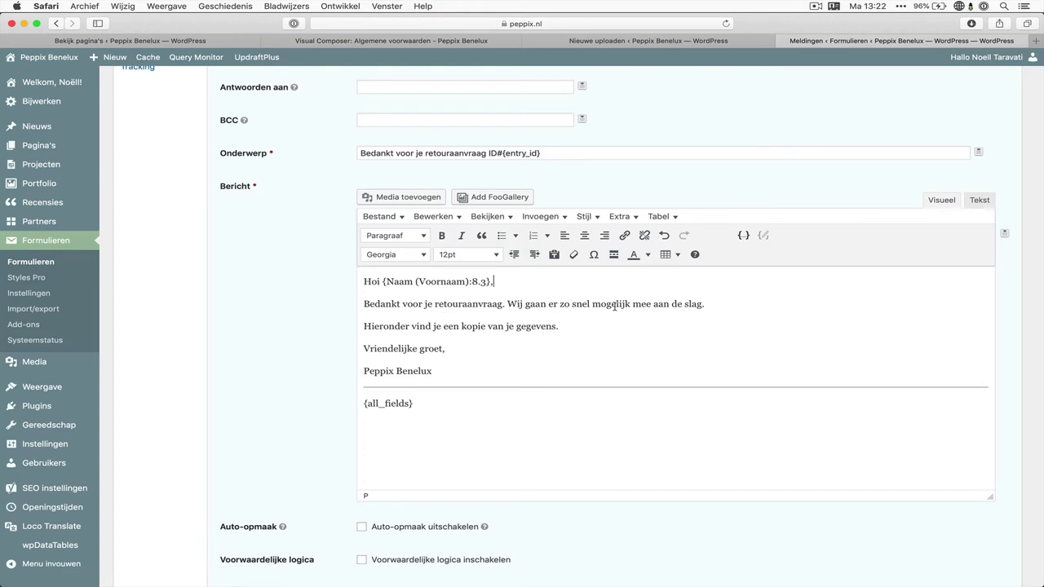
pyautogui.moveTo(413, 328); pyautogui.dragTo(555, 328)
pyautogui.moveTo(418, 403); pyautogui.dragTo(347, 403)
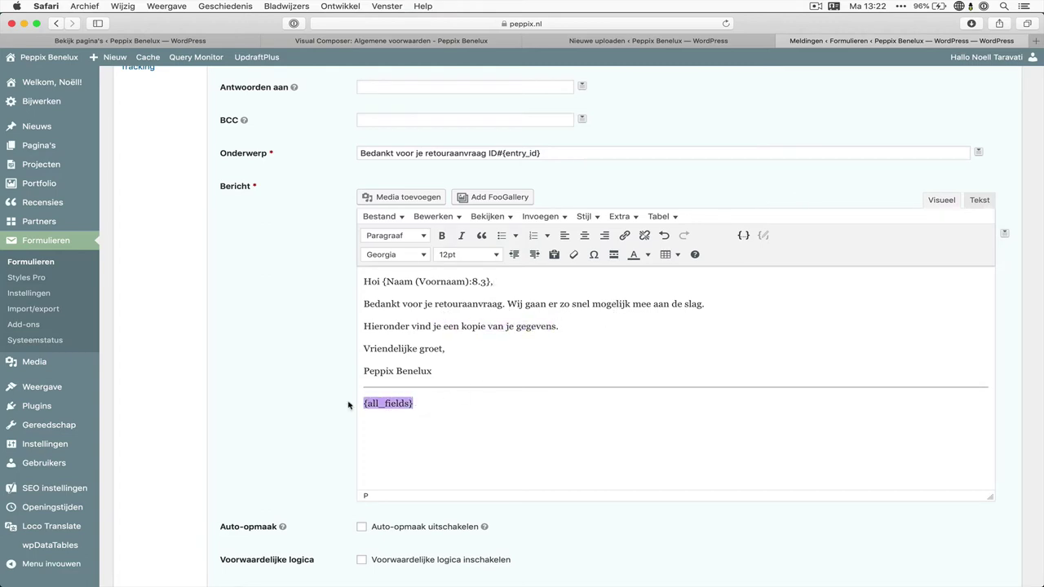
pyautogui.scroll(-3, 361, 436)
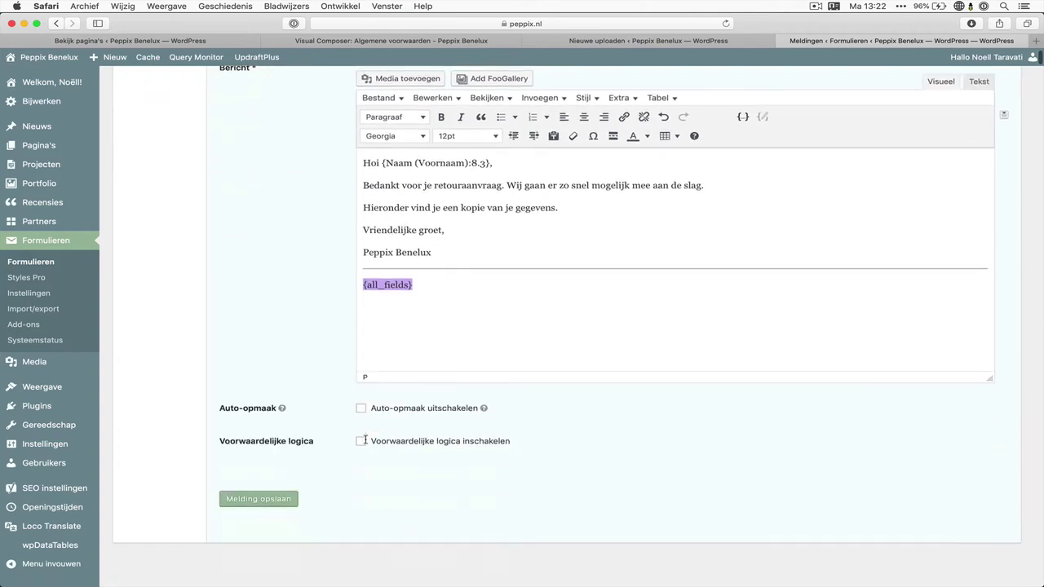
pyautogui.click(280, 438)
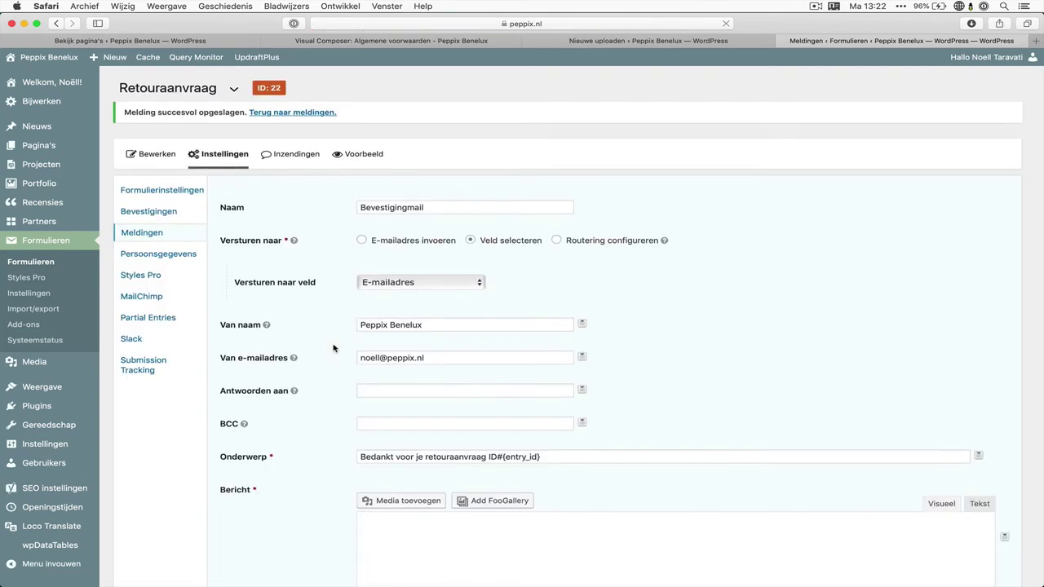
# Preview the return form and enter an order number, reason 'Tes', date 1 August 2019 and the Cadeaubon refund
pyautogui.click(362, 155)
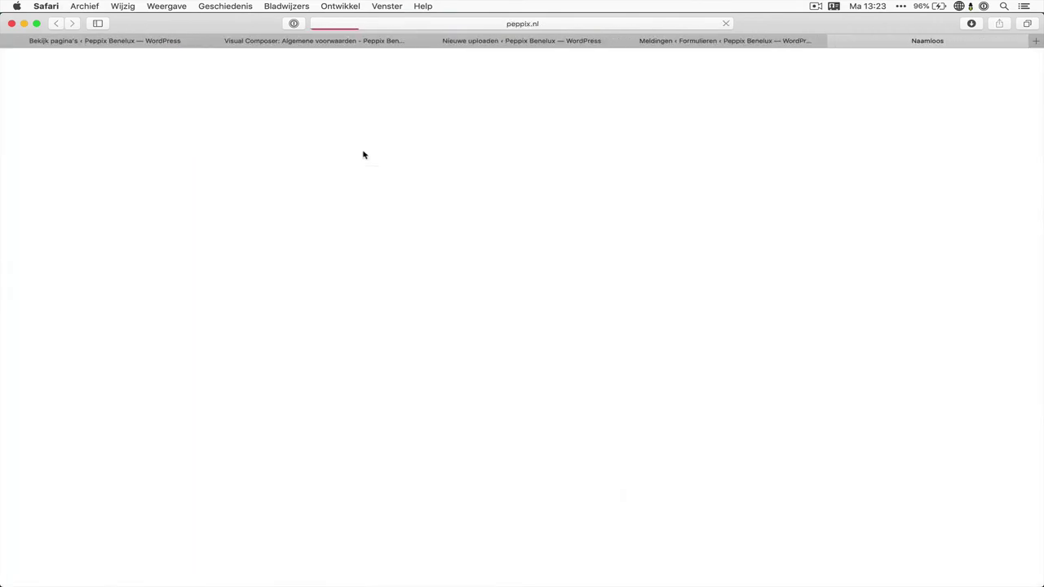
pyautogui.click(151, 185)
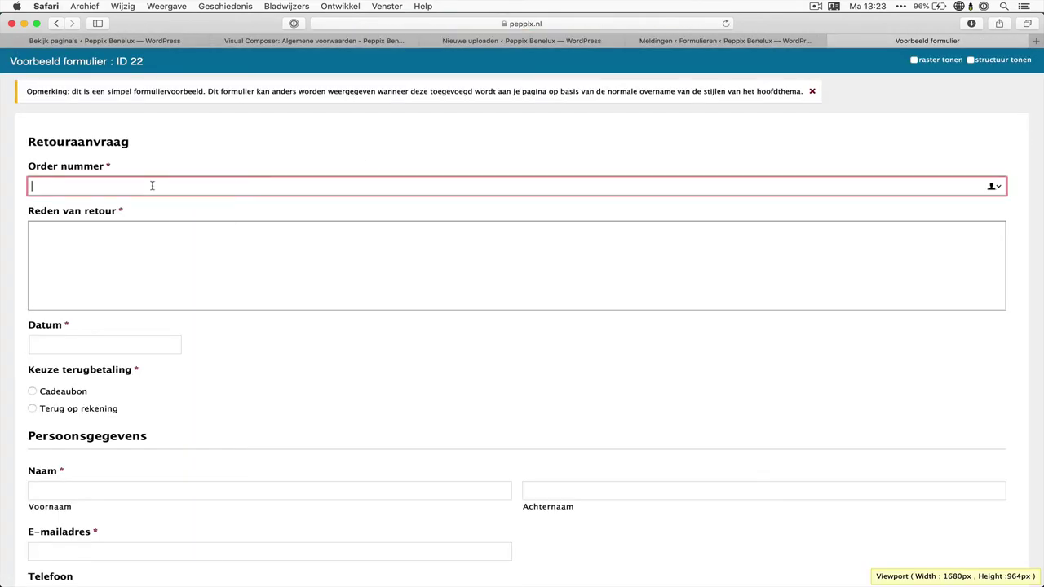
pyautogui.write('9230293')
pyautogui.click(128, 259)
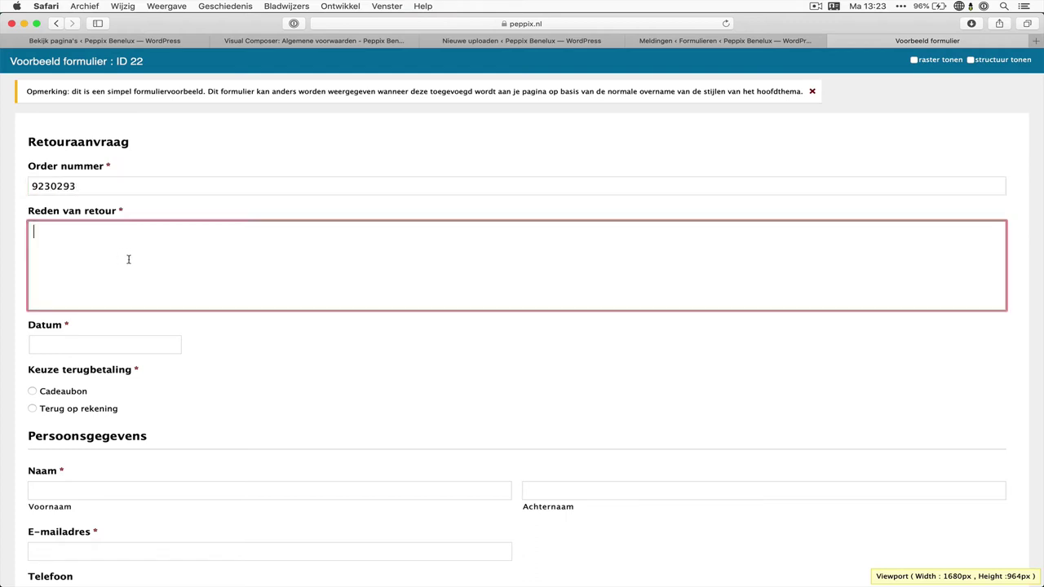
pyautogui.write('Test')
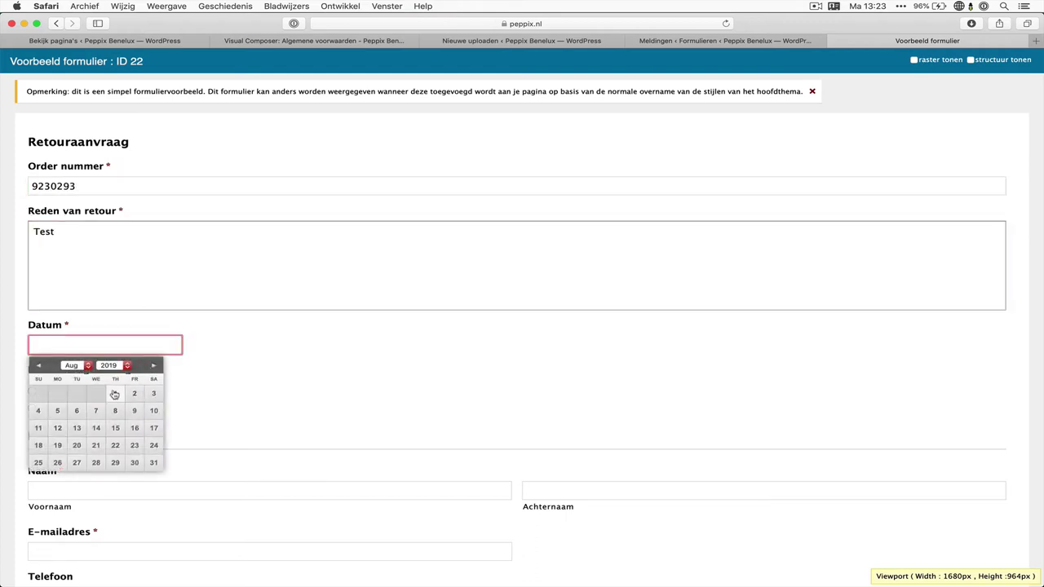
pyautogui.click(112, 394)
pyautogui.scroll(-1, 103, 375)
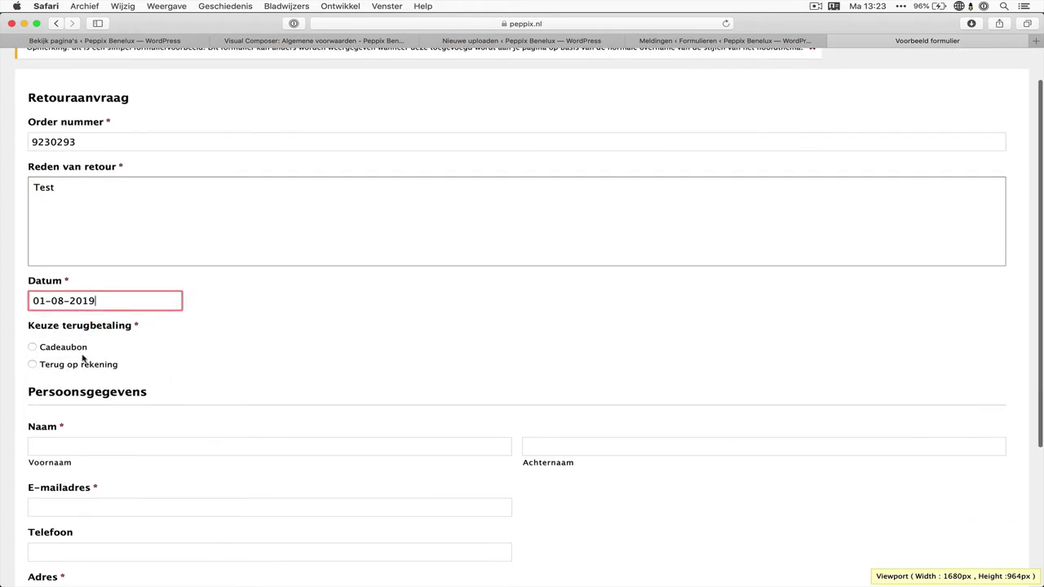
pyautogui.click(78, 346)
pyautogui.scroll(-2, 77, 347)
# Enter the customer's first name, last name and e-mail address in the test request
pyautogui.click(77, 348)
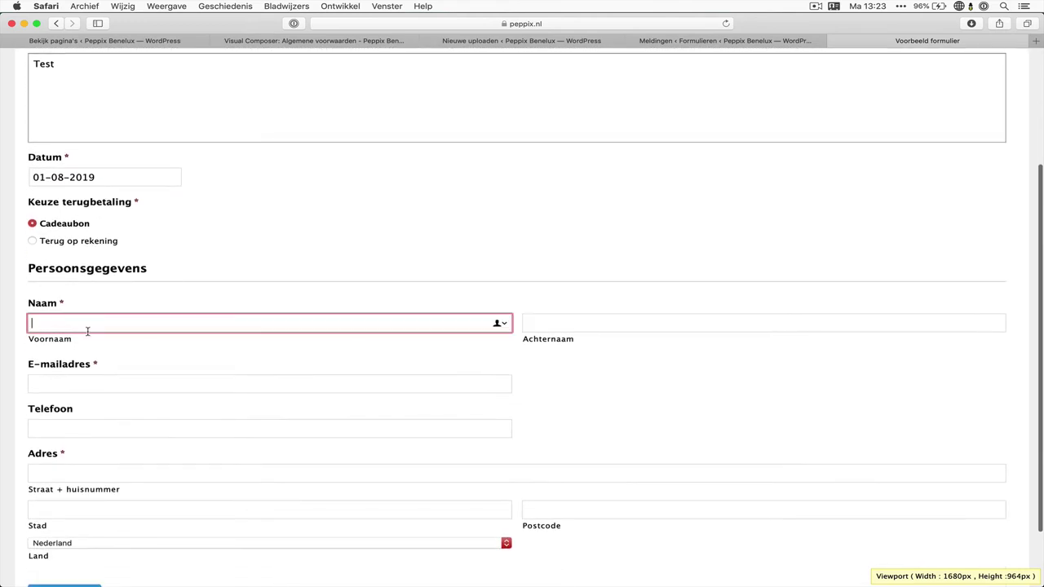
pyautogui.scroll(-2, 87, 331)
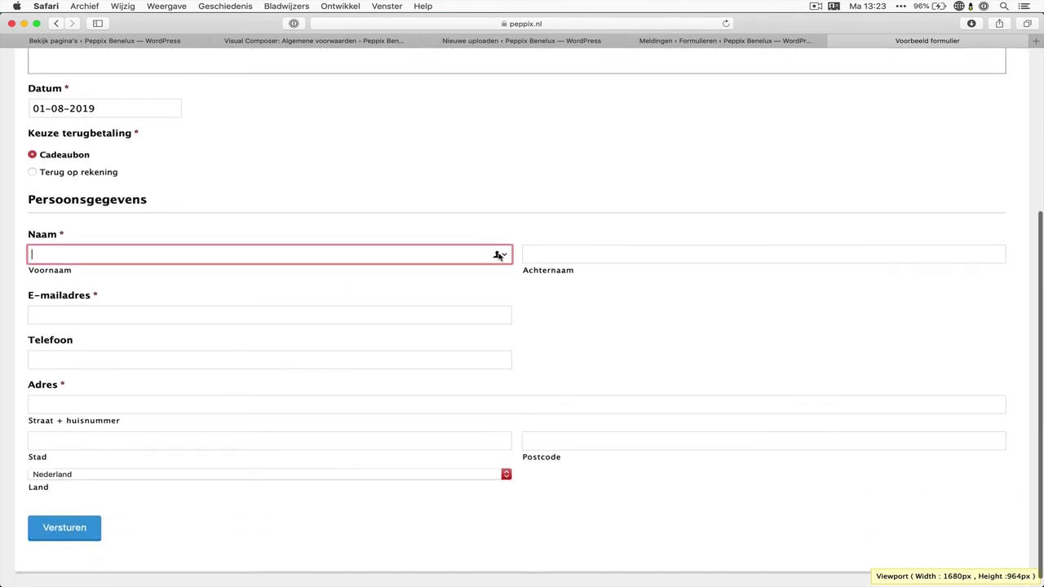
pyautogui.click(380, 246)
pyautogui.click(381, 249)
pyautogui.press('Tab')
pyautogui.press('Tab')
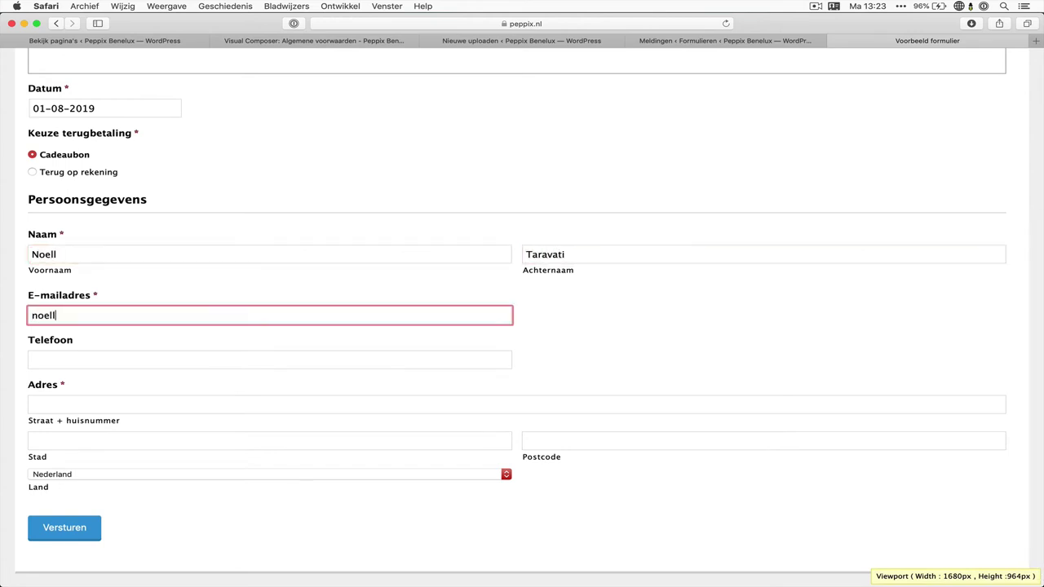
# Add the customer's street address and postcode, submit the test request, and return to notifications
pyautogui.press('Tab')
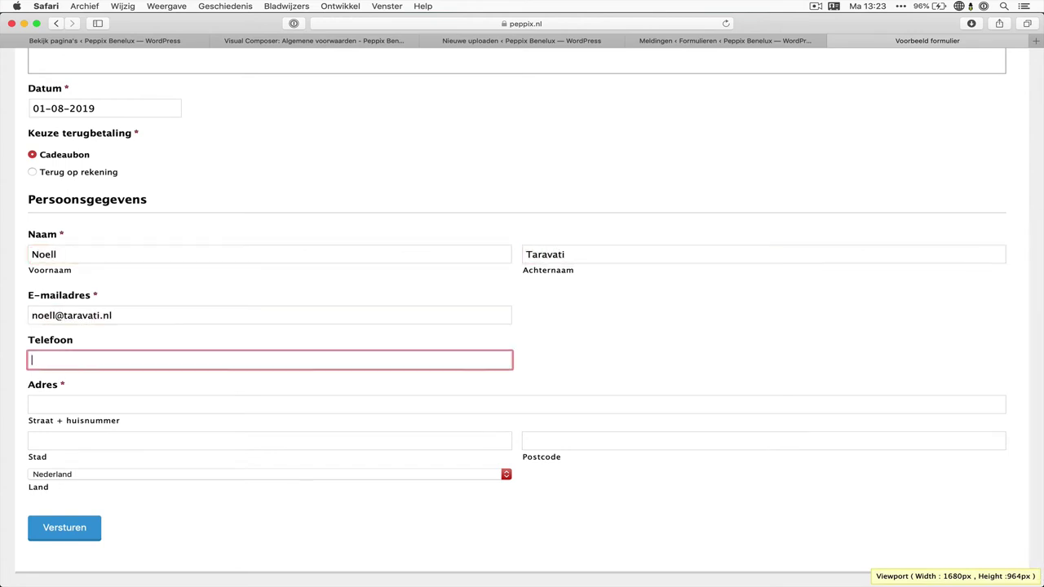
pyautogui.press('Tab')
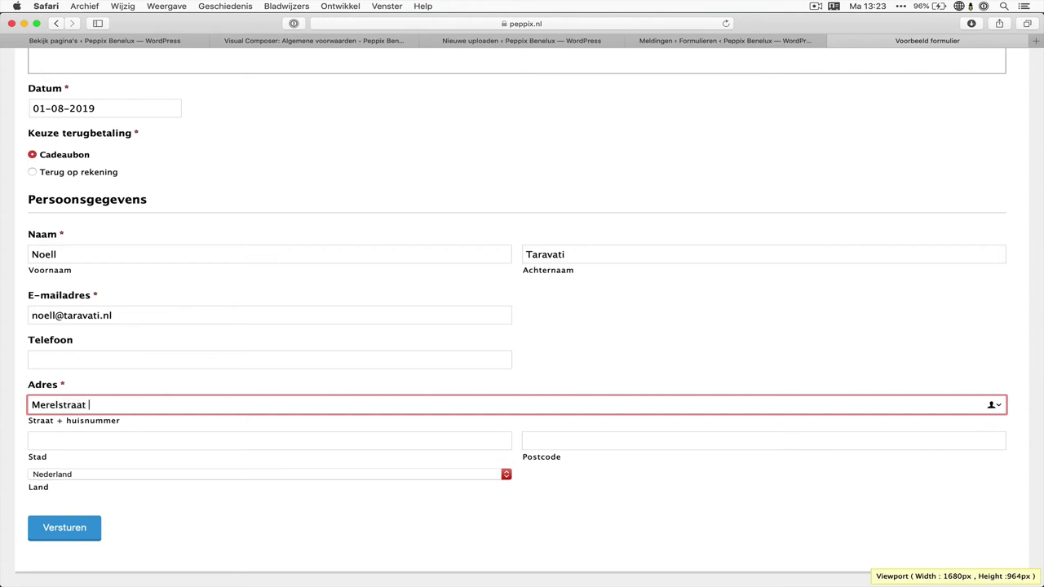
pyautogui.press('Tab')
pyautogui.press('Tab')
pyautogui.write('8011BW')
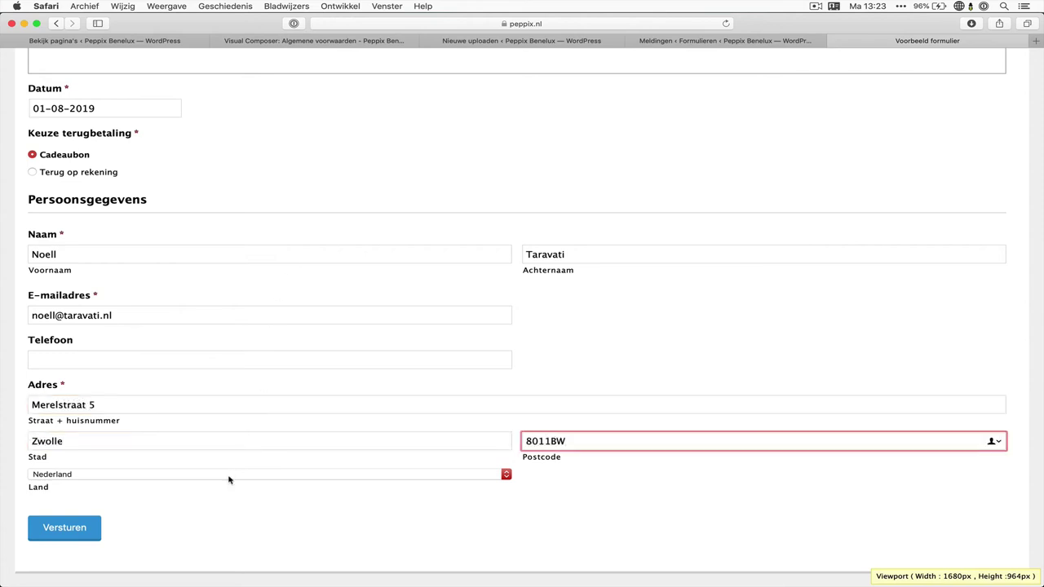
pyautogui.click(81, 532)
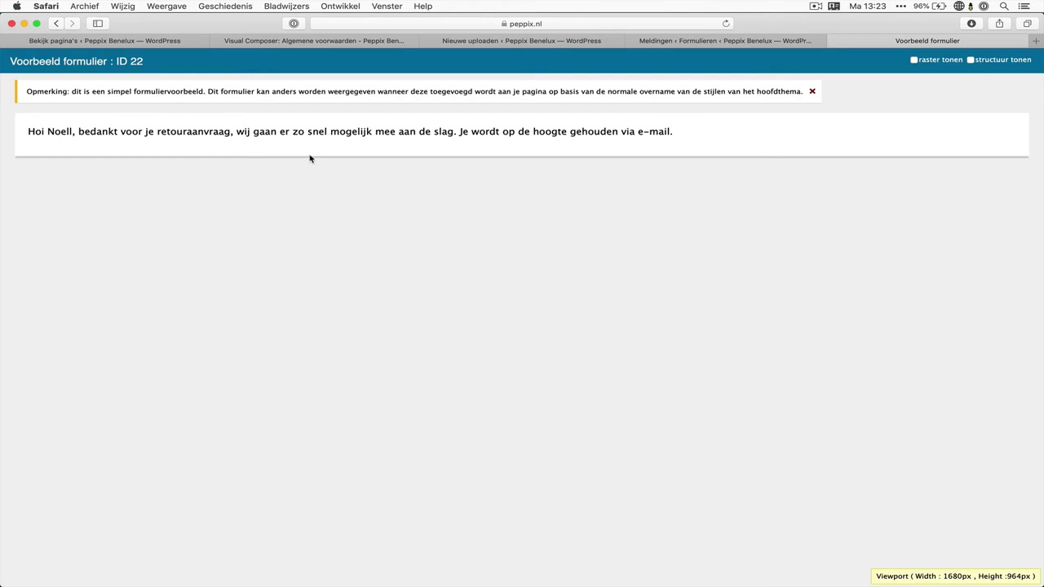
pyautogui.click(652, 41)
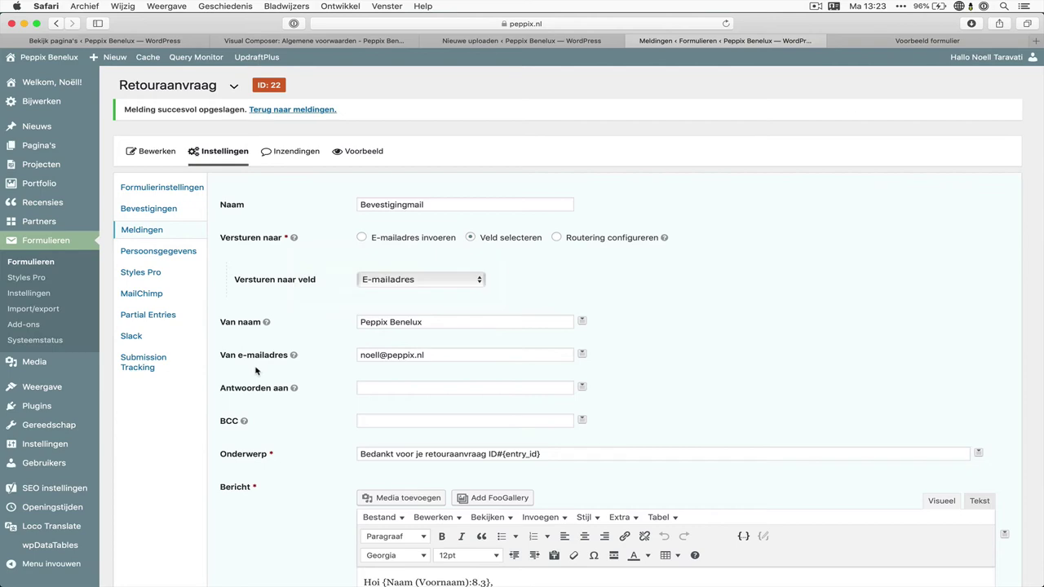
# In Apple Mail, open the Retouraanvraag admin e-mail and check its order number
pyautogui.click(187, 575)
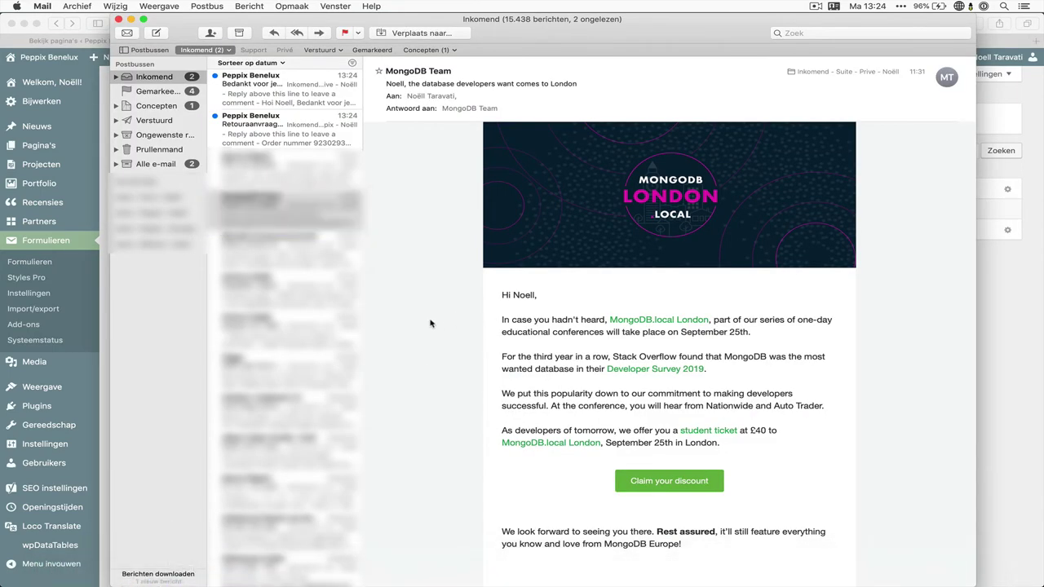
pyautogui.click(345, 217)
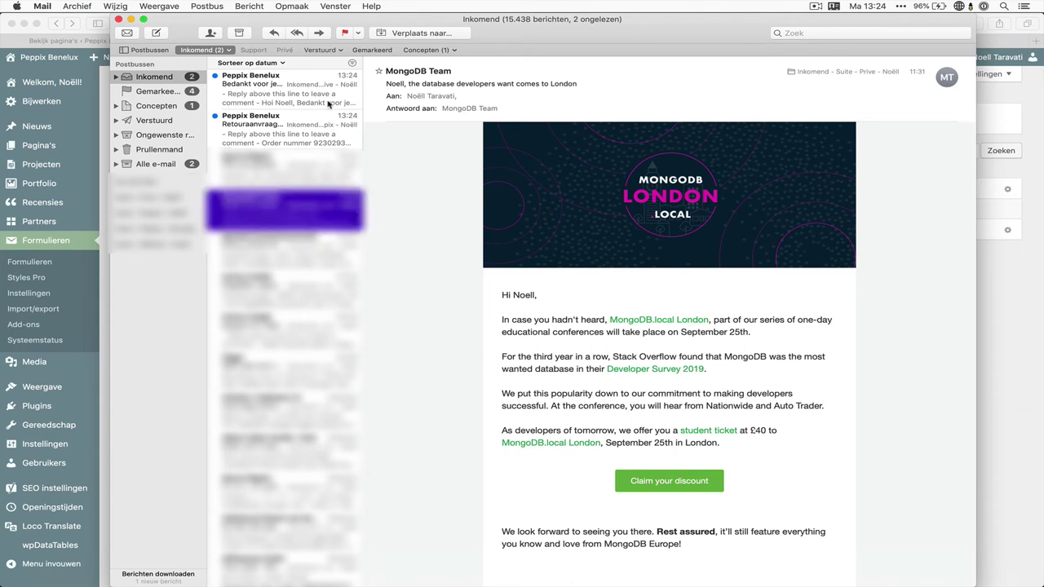
pyautogui.click(298, 144)
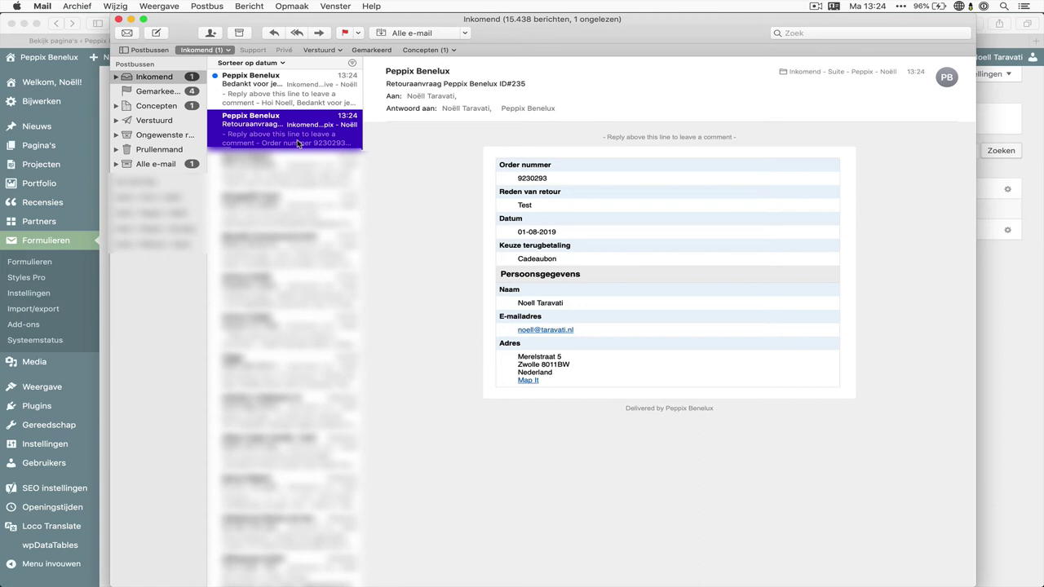
pyautogui.doubleClick(531, 178)
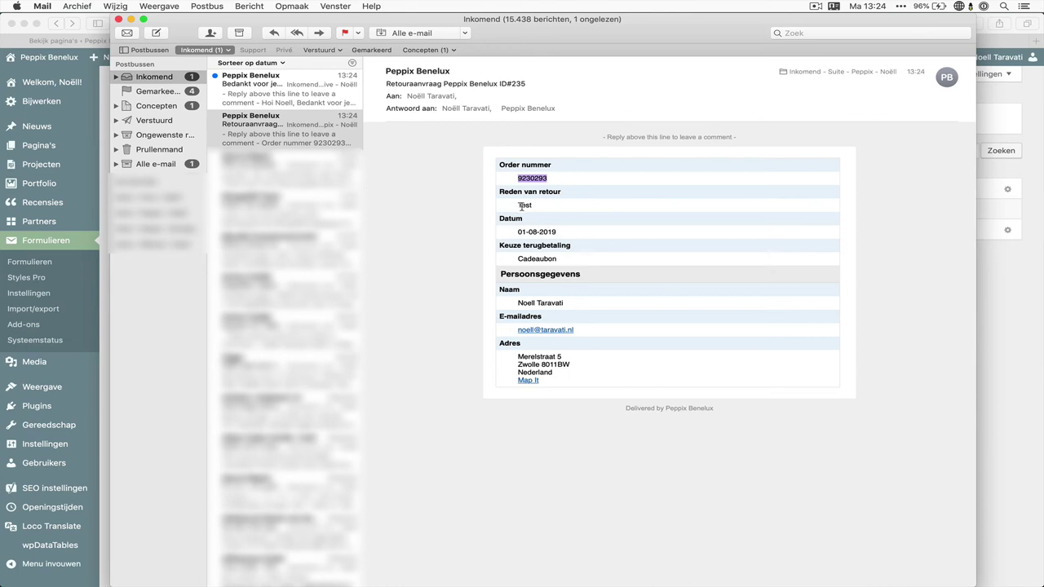
pyautogui.click(523, 205)
# Read the customer thank-you e-mail's greeting and copied order details, then go back to the browser
pyautogui.click(293, 86)
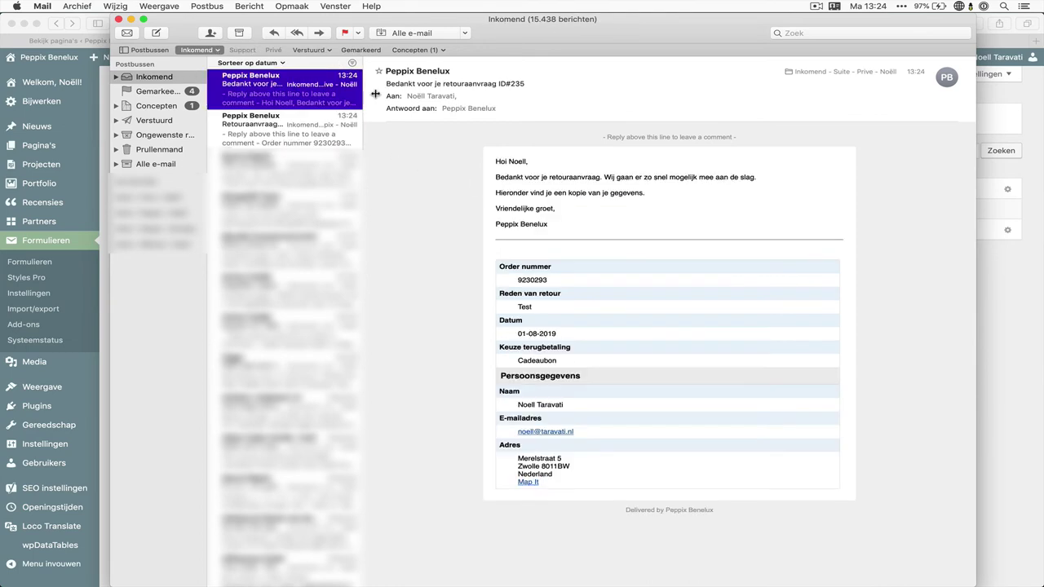
pyautogui.click(436, 181)
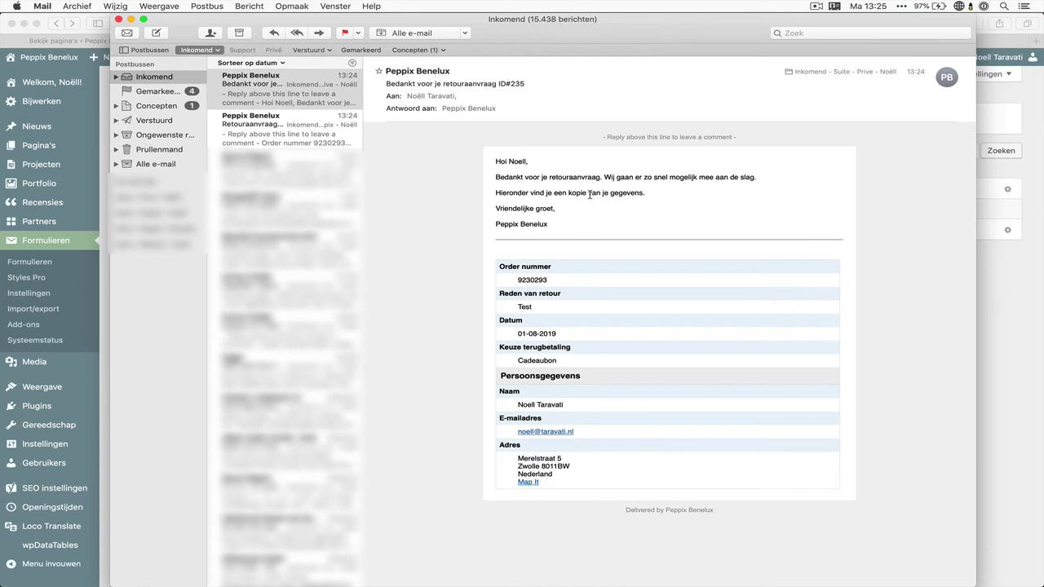
pyautogui.moveTo(495, 159); pyautogui.dragTo(575, 230)
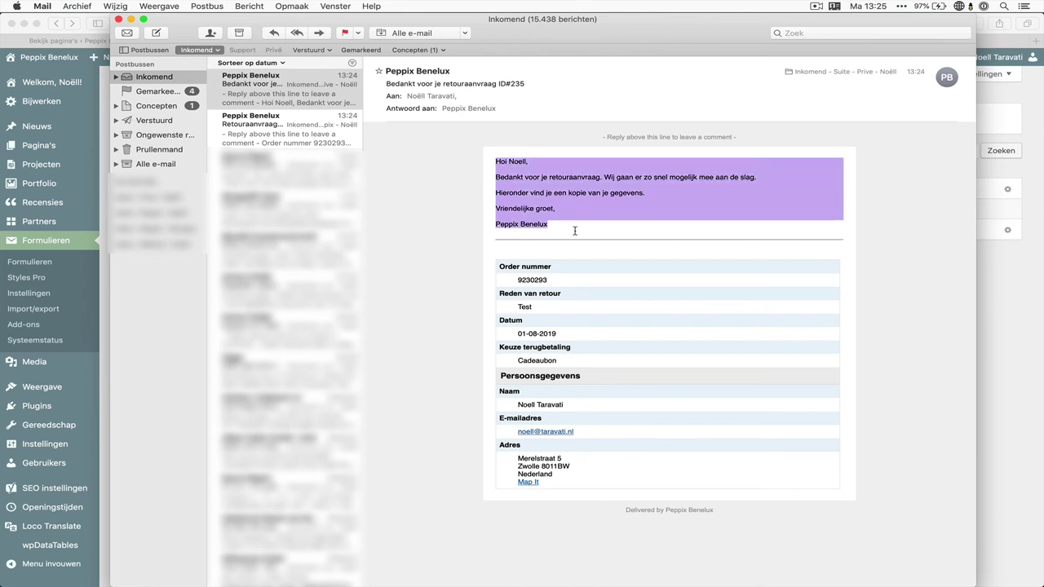
pyautogui.click(584, 235)
pyautogui.moveTo(550, 194); pyautogui.dragTo(690, 194)
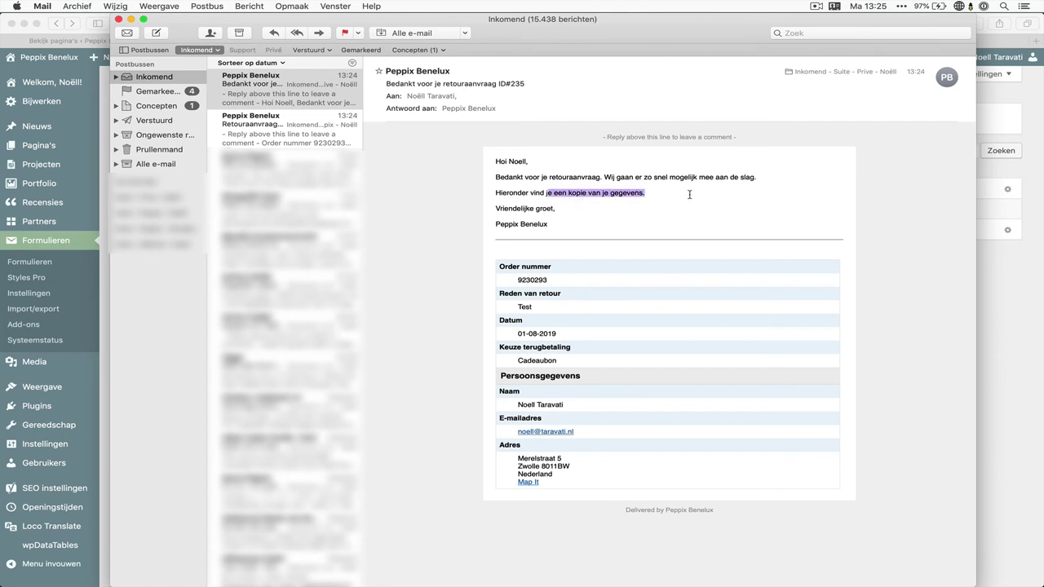
pyautogui.click(630, 300)
pyautogui.moveTo(601, 286); pyautogui.dragTo(601, 478)
pyautogui.click(606, 493)
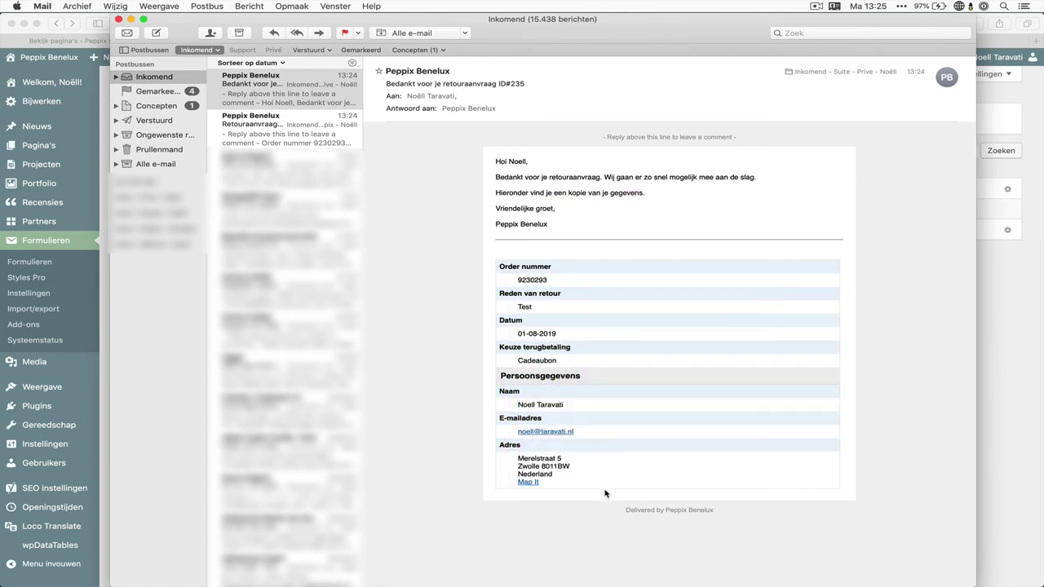
pyautogui.click(100, 318)
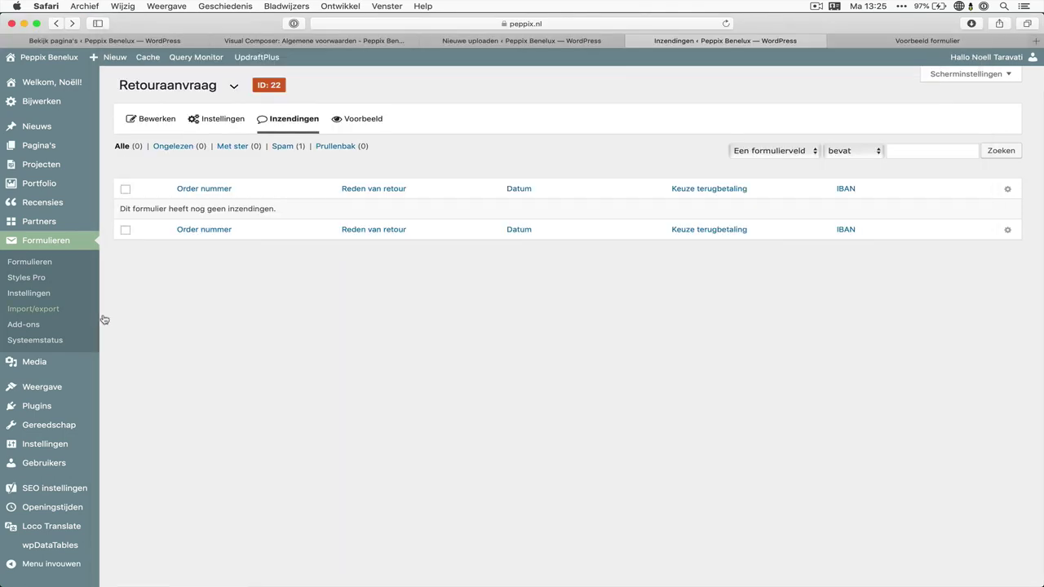
# Review the form's two notifications, including the Bevestigingmail subject line
pyautogui.moveTo(222, 120)
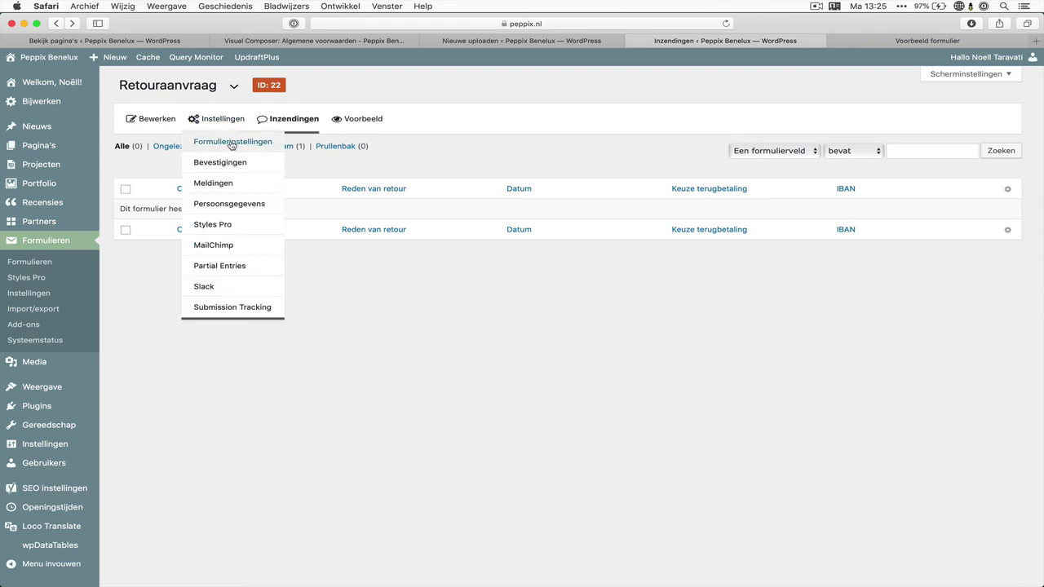
pyautogui.click(237, 185)
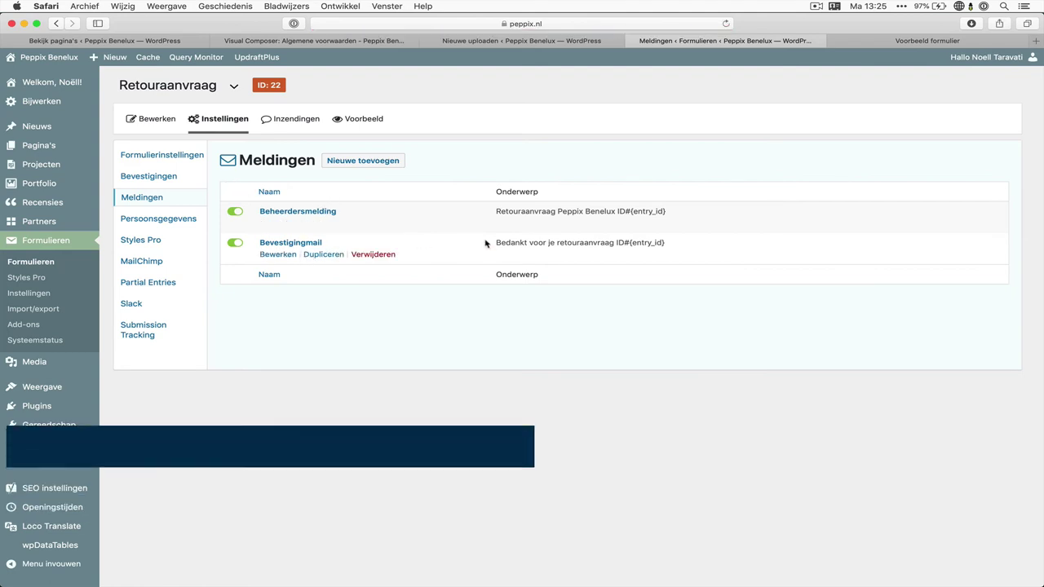
pyautogui.moveTo(496, 242); pyautogui.dragTo(514, 312)
pyautogui.click(513, 316)
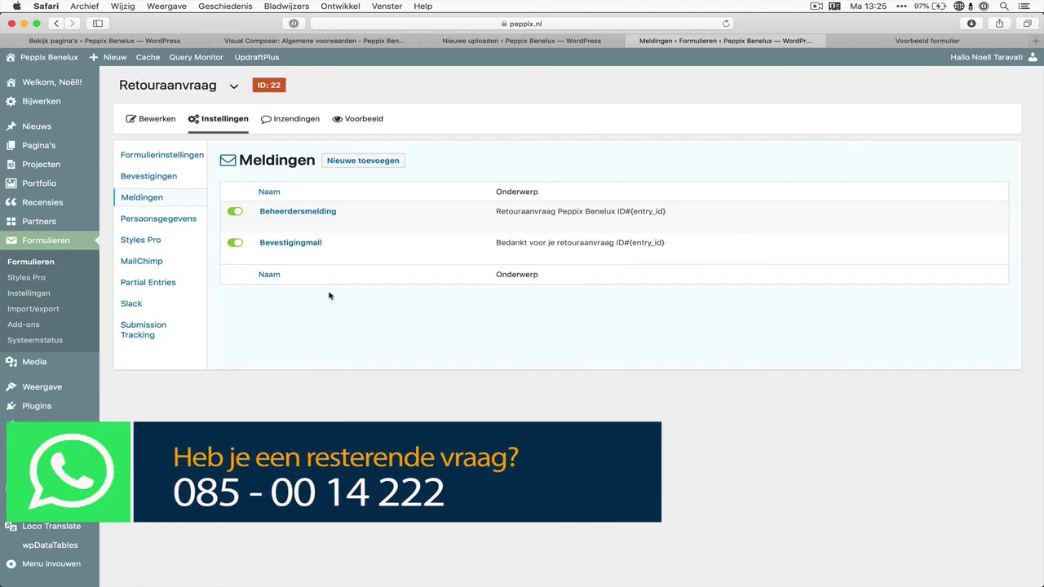
# Start a new blank WordPress page from Pagina's > Pagina toevoegen
pyautogui.moveTo(241, 137)
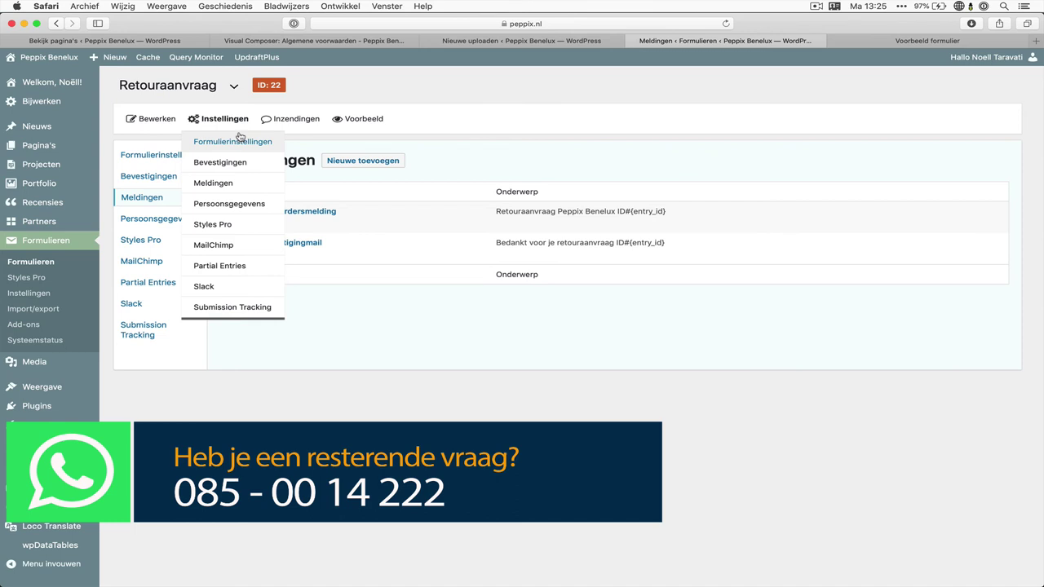
pyautogui.moveTo(49, 145)
pyautogui.click(113, 160)
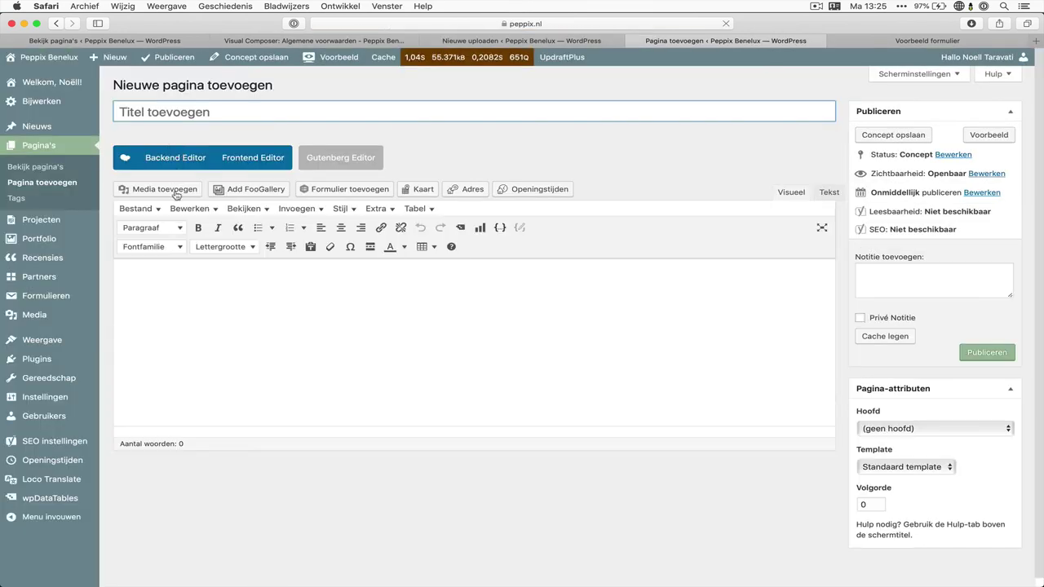
# Try inserting Retouraanvraag through the insert-form dialog, then cancel it
pyautogui.click(338, 188)
pyautogui.click(355, 166)
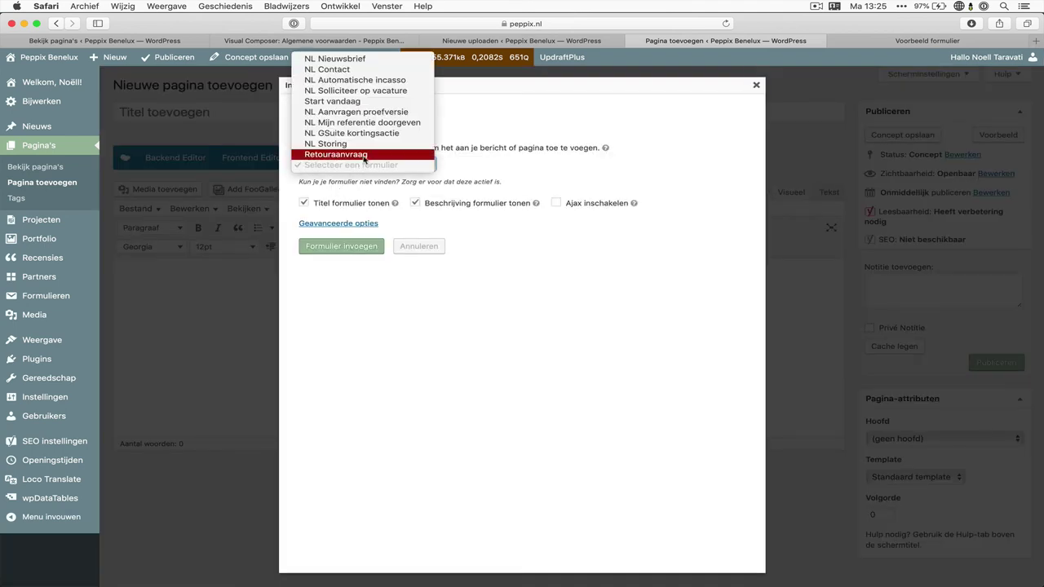
pyautogui.click(366, 157)
pyautogui.click(429, 252)
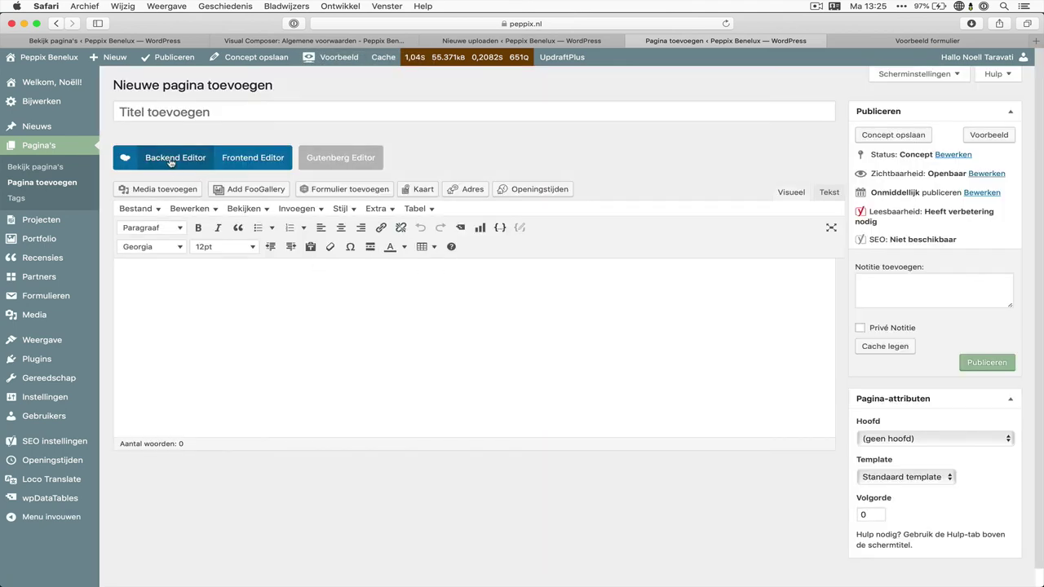
# In the WPBakery backend editor, add a Gravity Formulier element showing the Retouraanvraag form
pyautogui.click(175, 158)
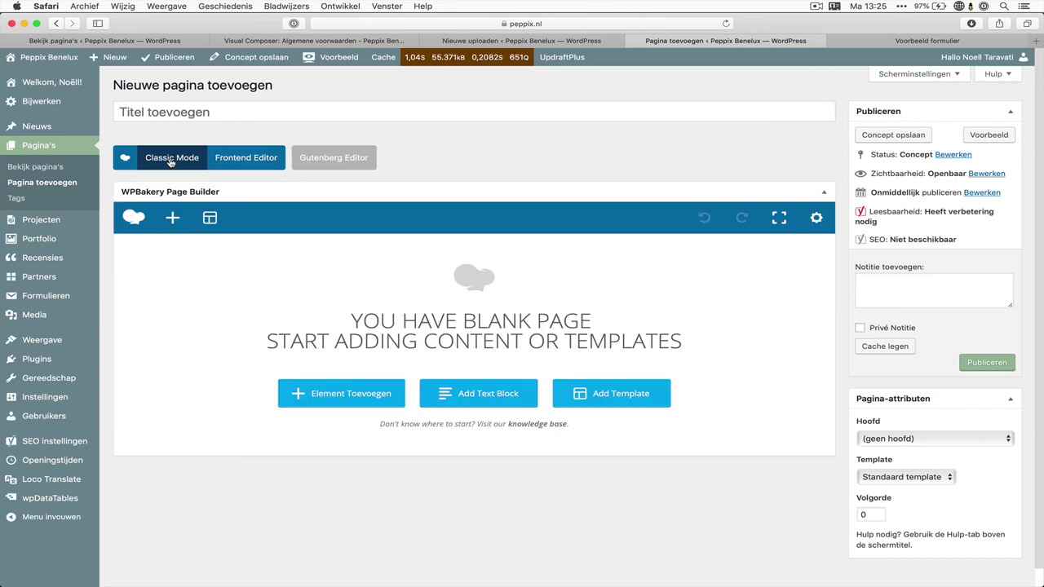
pyautogui.click(330, 393)
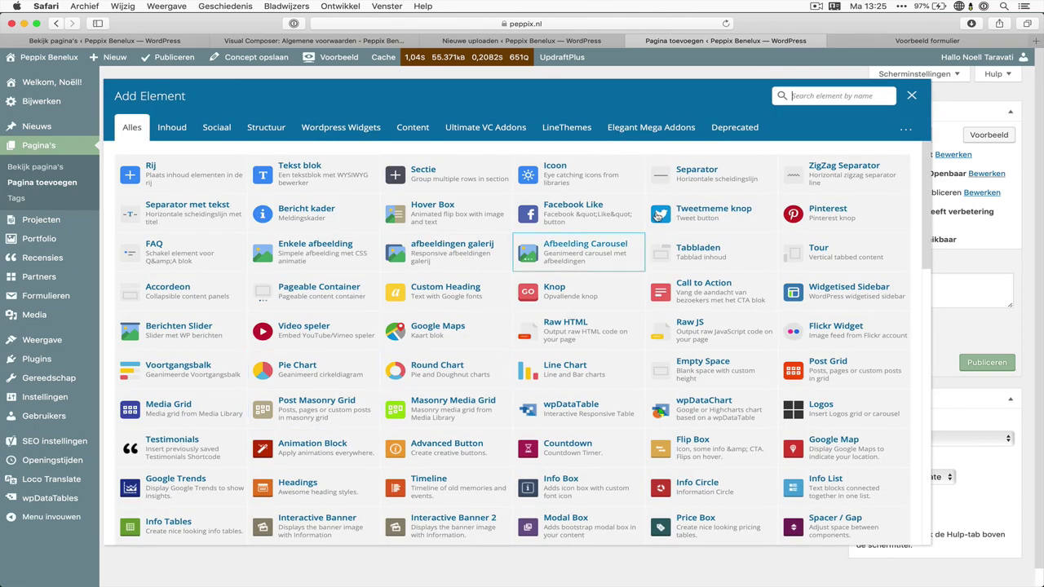
pyautogui.write('grav')
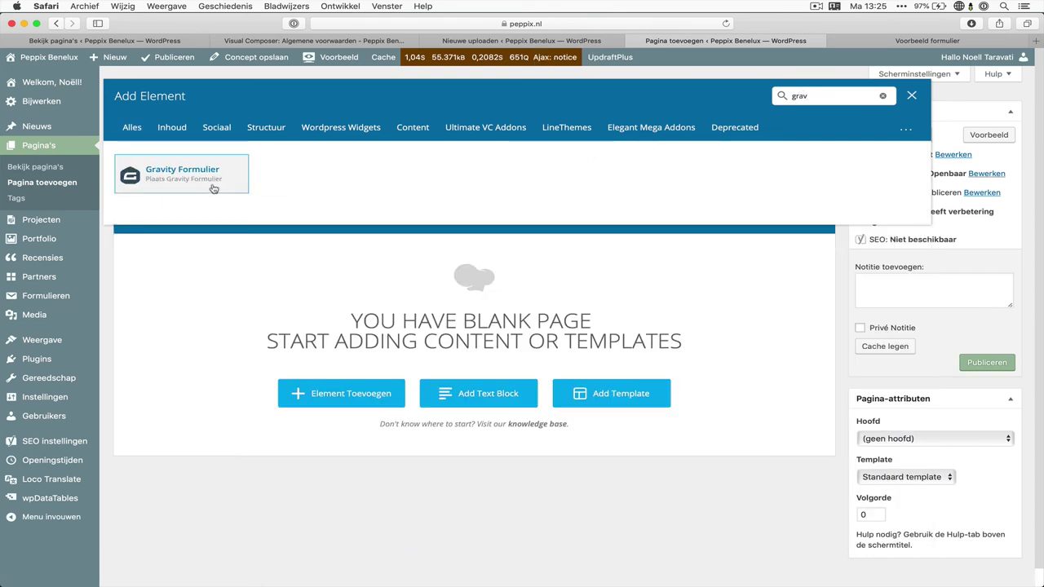
pyautogui.click(213, 188)
pyautogui.click(461, 155)
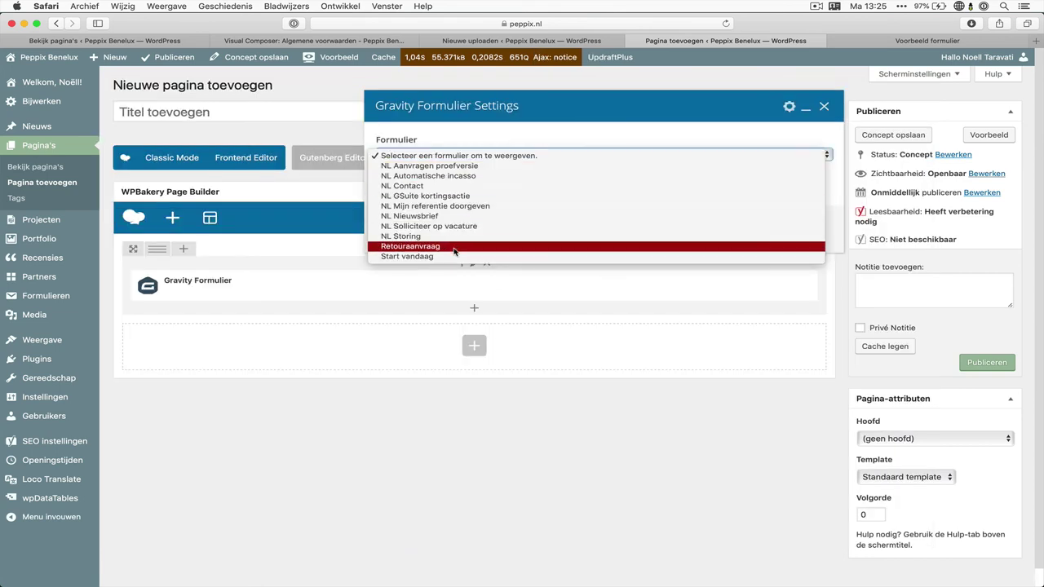
pyautogui.click(455, 247)
pyautogui.click(495, 418)
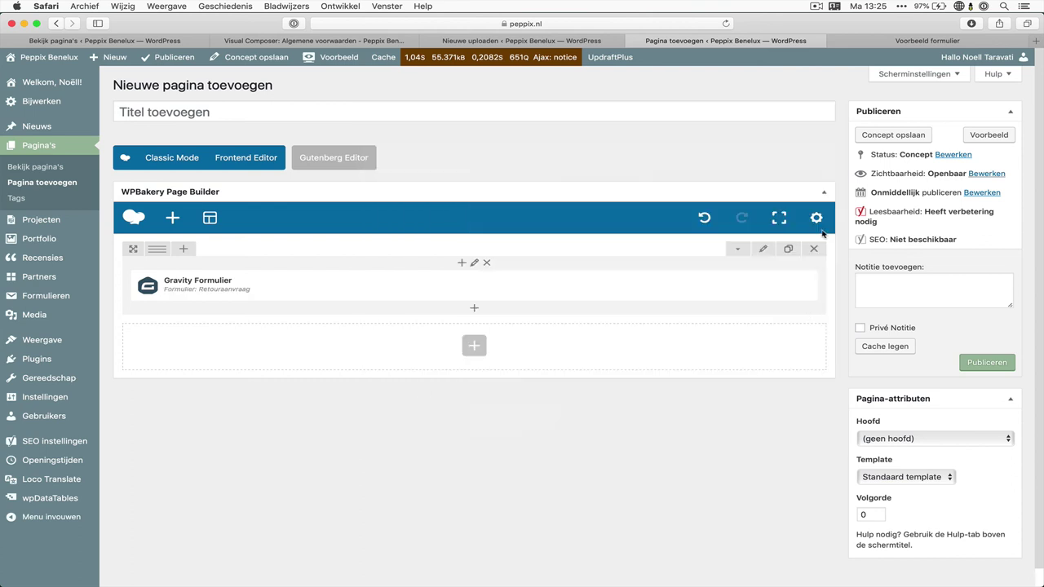
# Save the page as a draft and preview it to check the return form
pyautogui.click(920, 136)
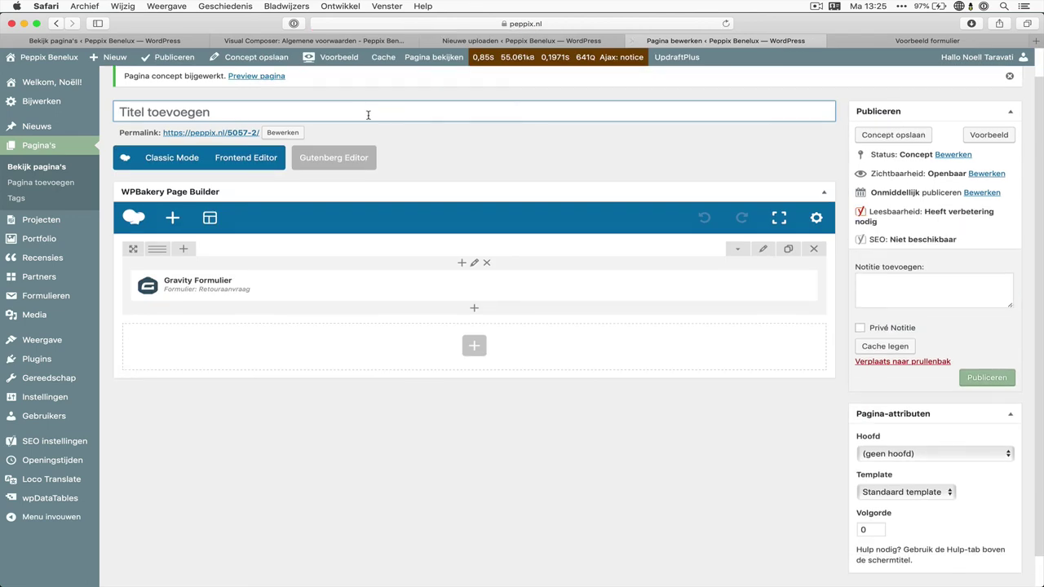
pyautogui.click(263, 76)
pyautogui.click(922, 41)
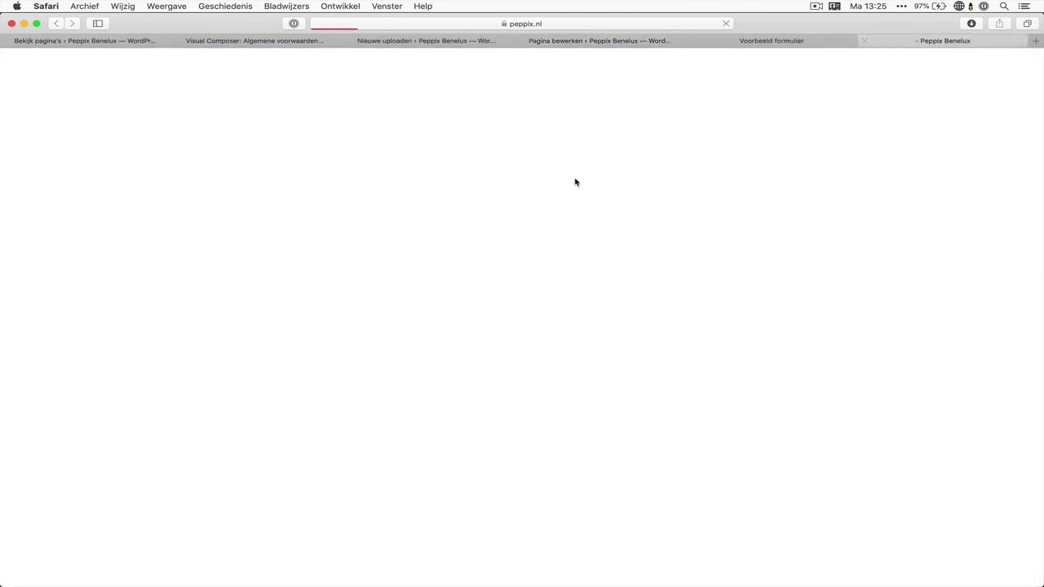
pyautogui.scroll(-5, 515, 277)
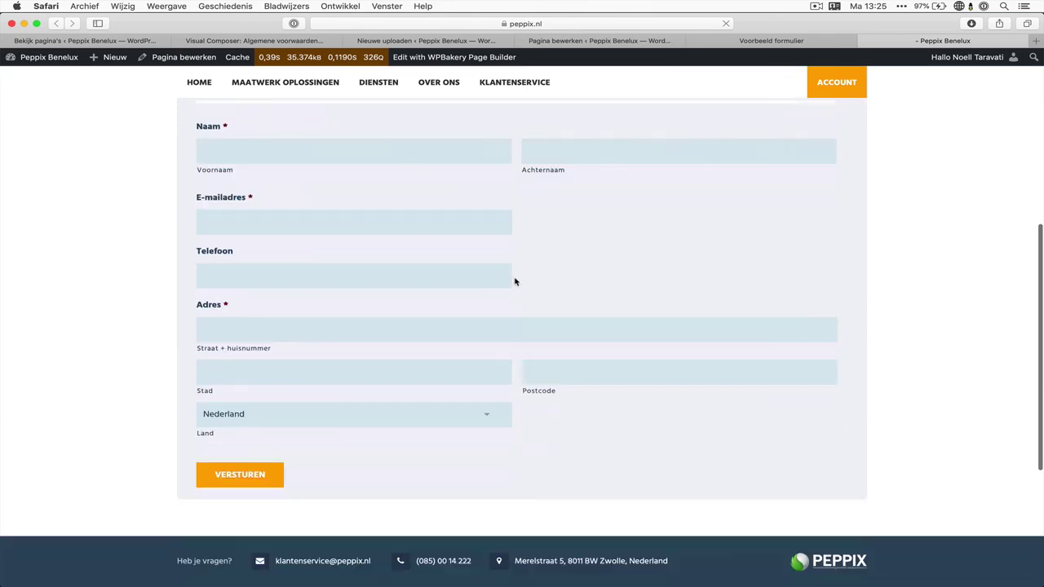
pyautogui.scroll(5, 515, 277)
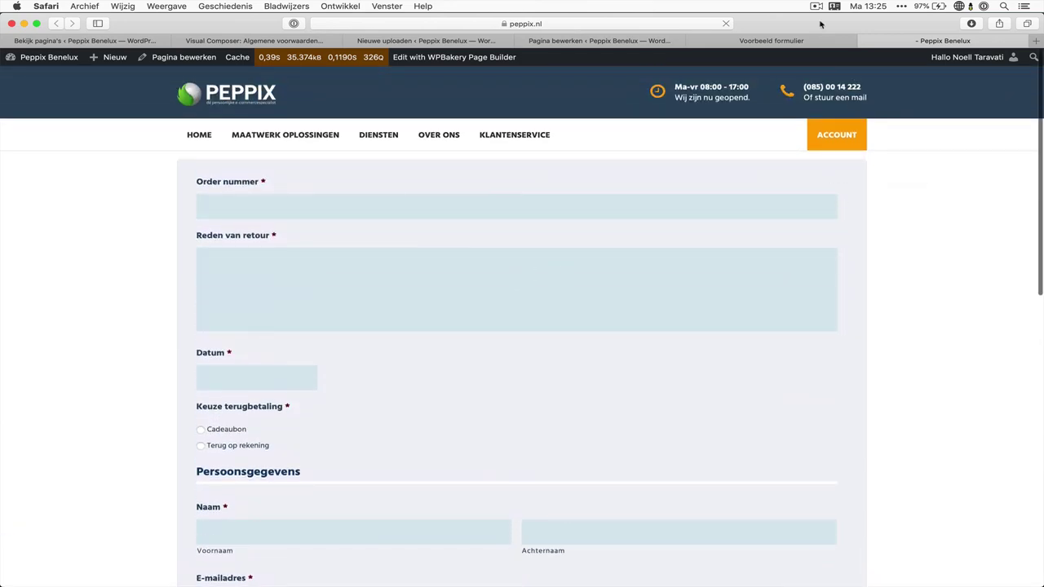